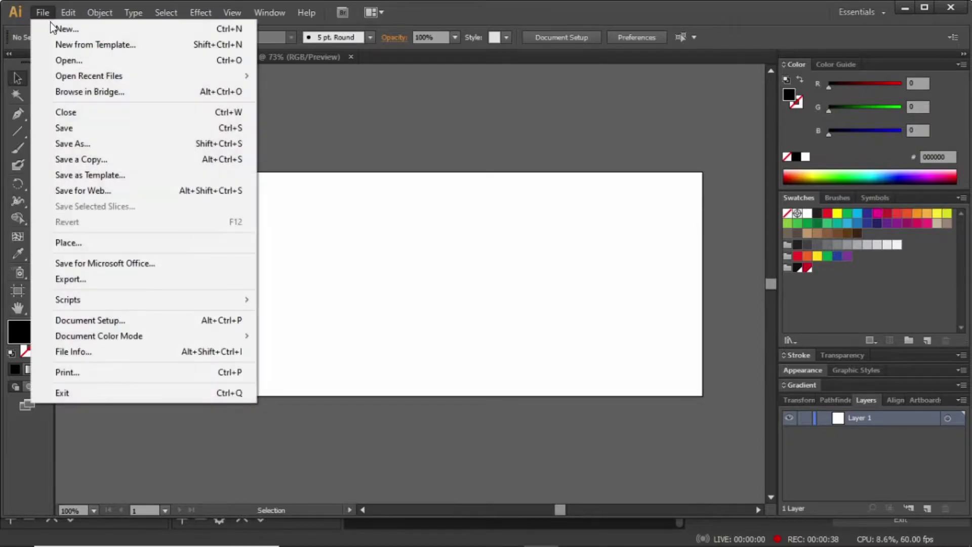
pyautogui.click(50, 27)
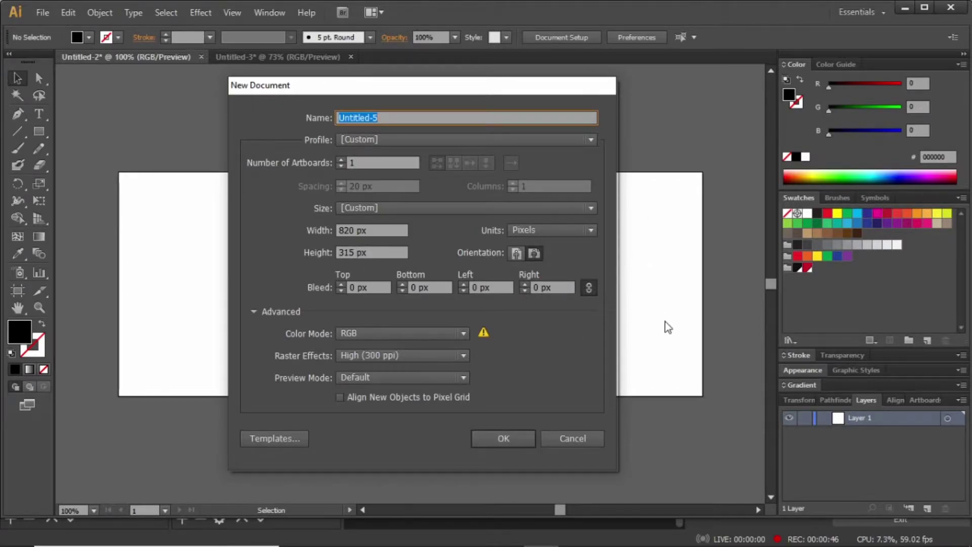
pyautogui.click(573, 439)
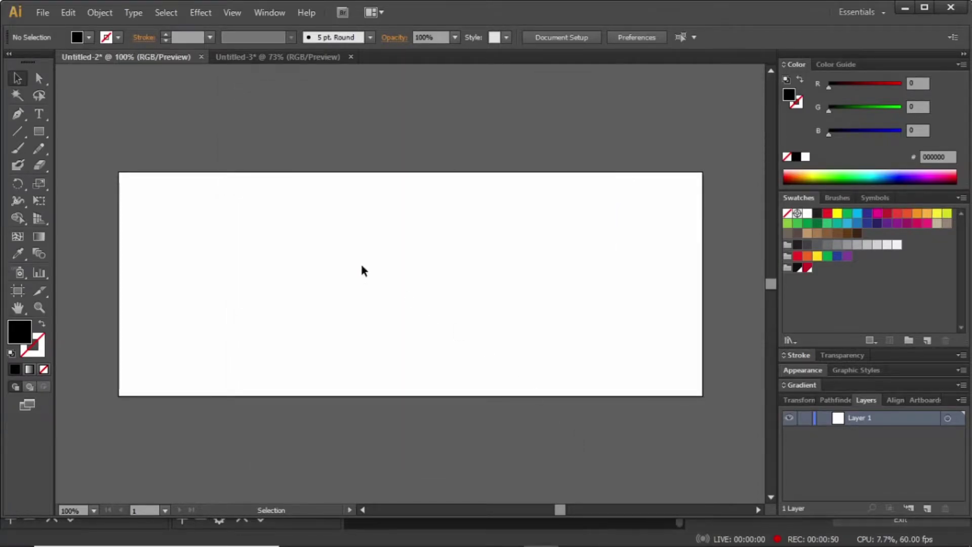
# Draw an 820 × 315 px rectangle over the artboard and fill it with the R=15 G=15 B=15 global swatch.
pyautogui.click(44, 131)
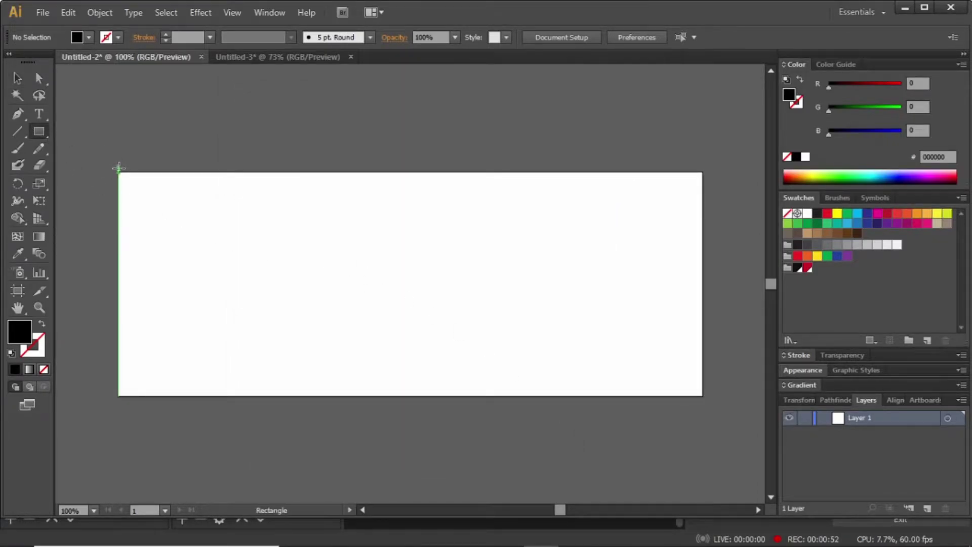
pyautogui.moveTo(119, 173); pyautogui.dragTo(704, 398)
pyautogui.click(18, 79)
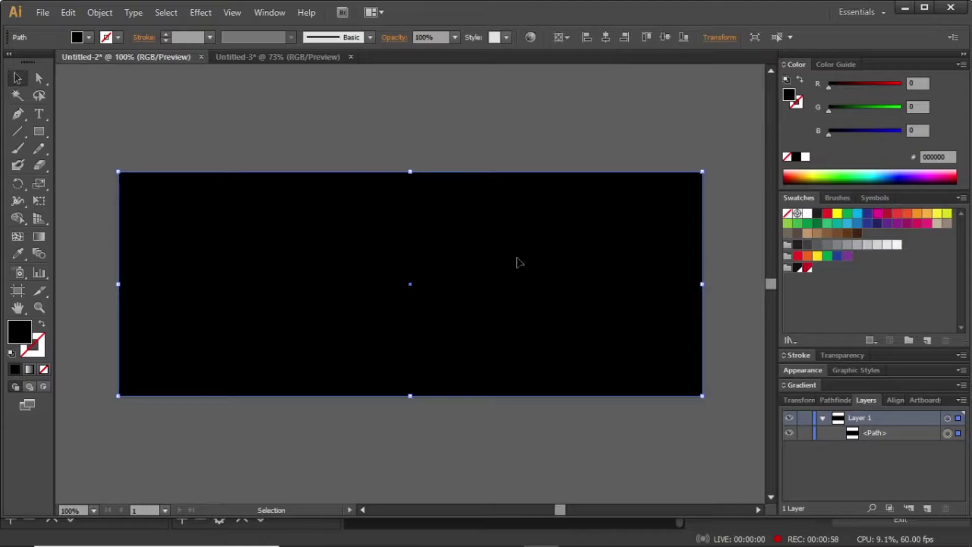
pyautogui.click(798, 268)
pyautogui.doubleClick(797, 269)
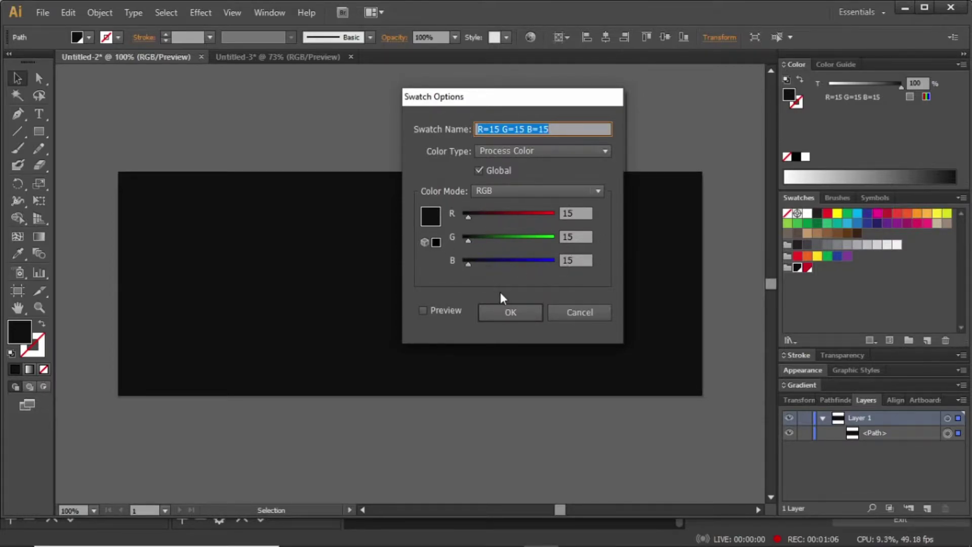
pyautogui.click(511, 316)
pyautogui.click(386, 136)
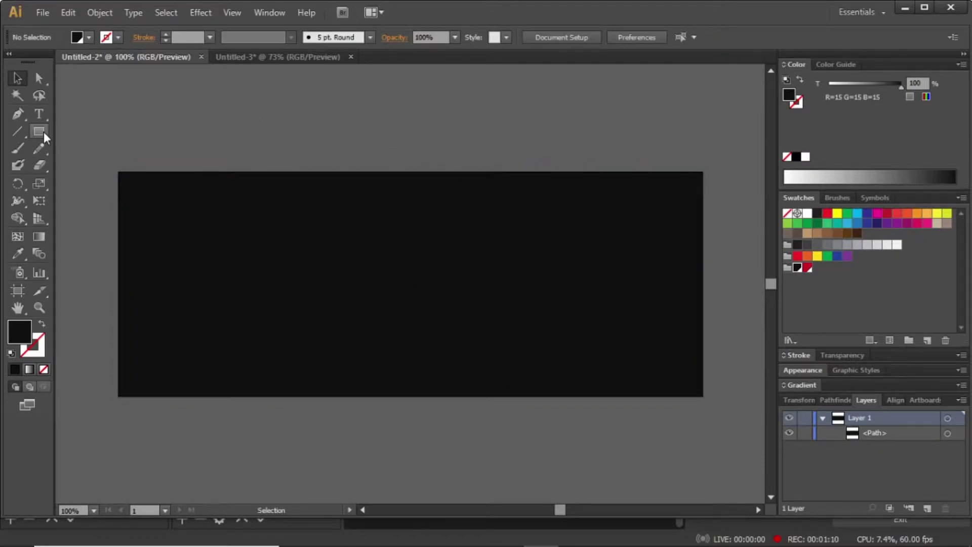
# Draw a hexagon with the Polygon tool and fill it with cyan #00AEEF.
pyautogui.moveTo(43, 131); pyautogui.dragTo(88, 181)
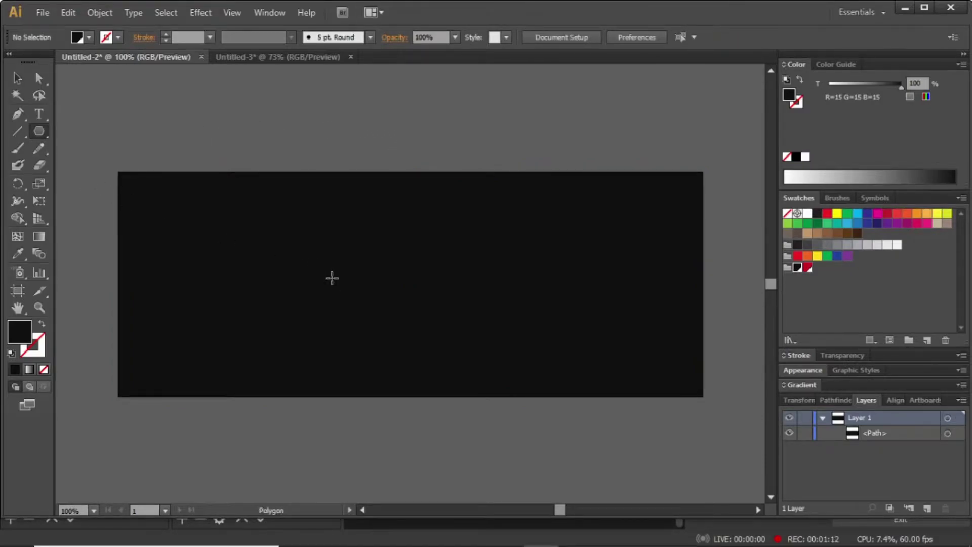
pyautogui.moveTo(354, 197); pyautogui.dragTo(459, 290)
pyautogui.click(17, 78)
pyautogui.moveTo(343, 208); pyautogui.dragTo(455, 332)
pyautogui.click(856, 214)
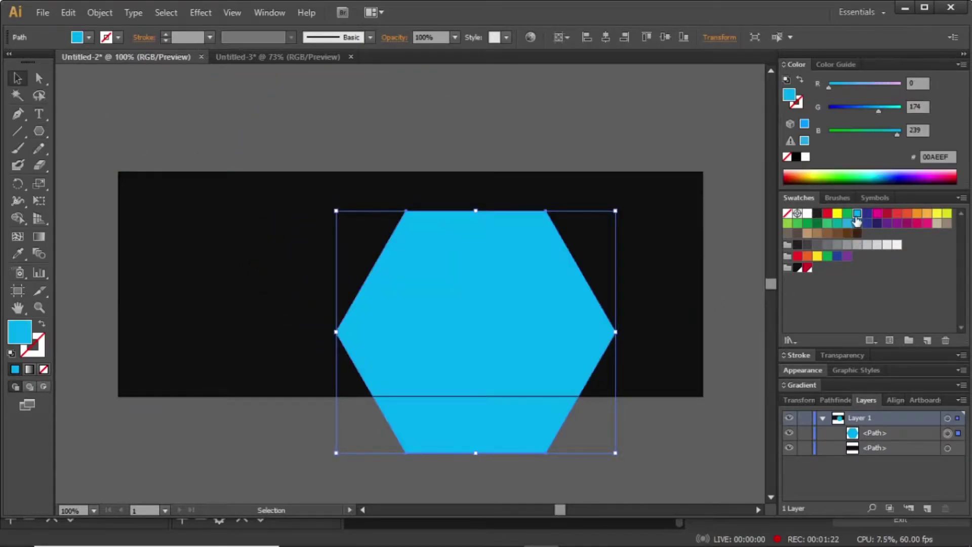
# Enlarge the hexagon and shift it right so it extends past the artboard edge.
pyautogui.moveTo(490, 253); pyautogui.dragTo(530, 319)
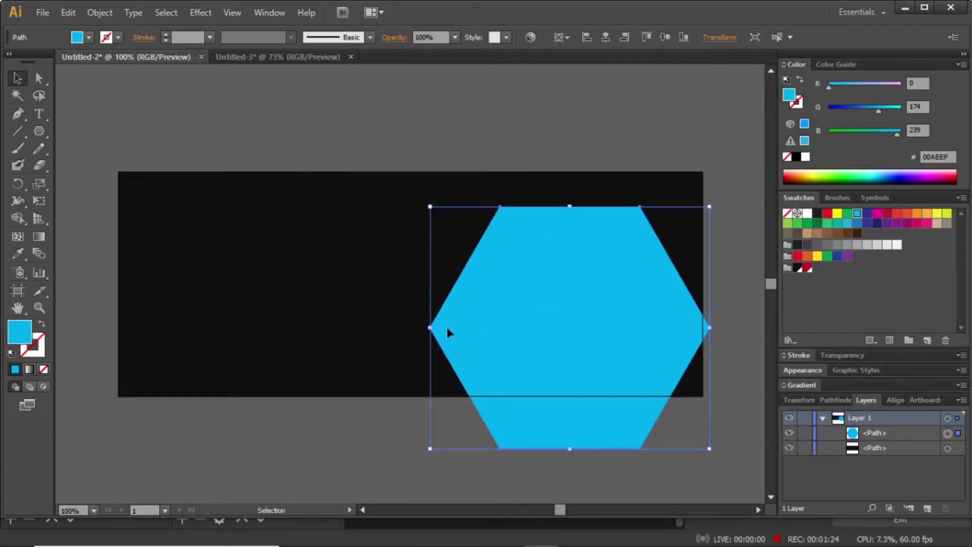
pyautogui.moveTo(430, 327); pyautogui.dragTo(347, 326)
pyautogui.moveTo(523, 326); pyautogui.dragTo(554, 288)
pyautogui.moveTo(398, 277); pyautogui.dragTo(433, 287)
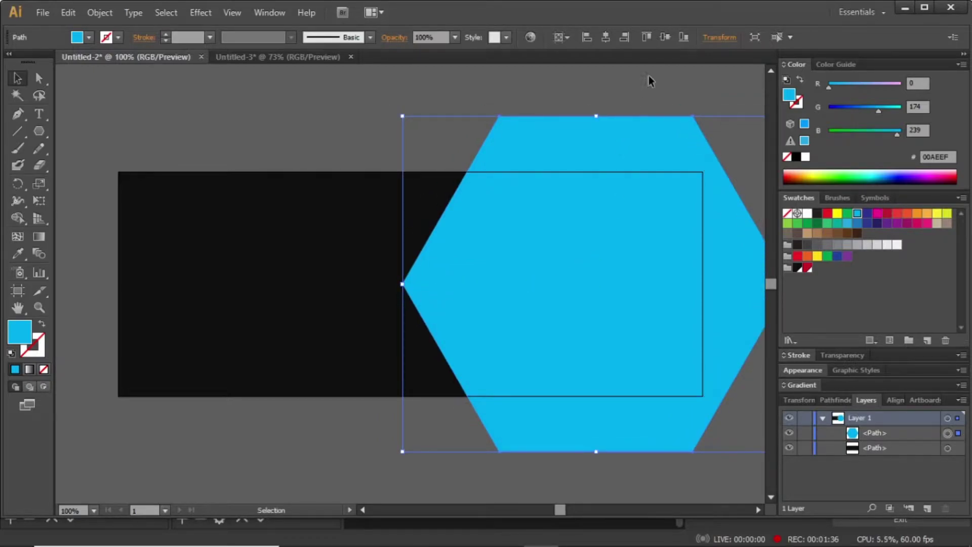
pyautogui.click(374, 80)
# Subtract the hexagon from the dark rectangle with Pathfinder Minus Front, leaving a notched panel.
pyautogui.moveTo(363, 92); pyautogui.dragTo(518, 264)
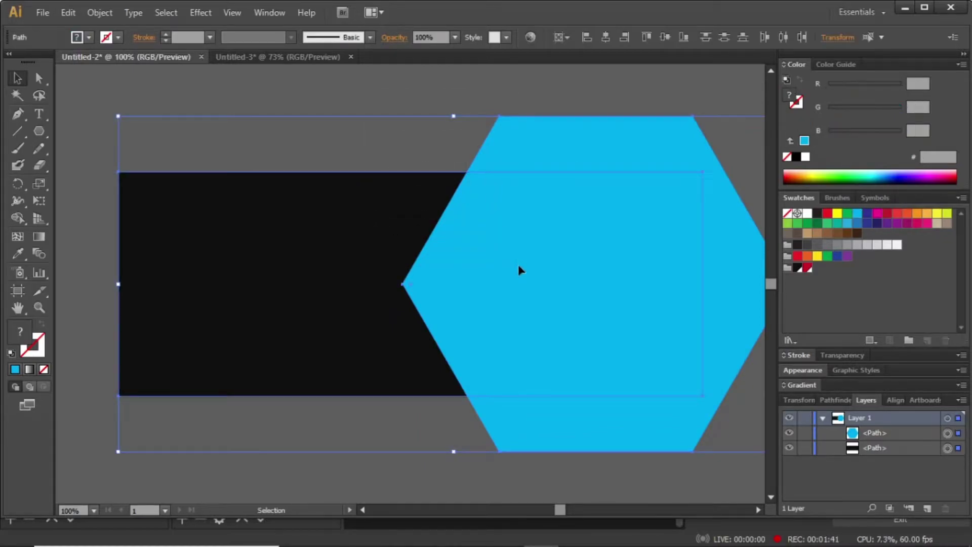
pyautogui.click(842, 399)
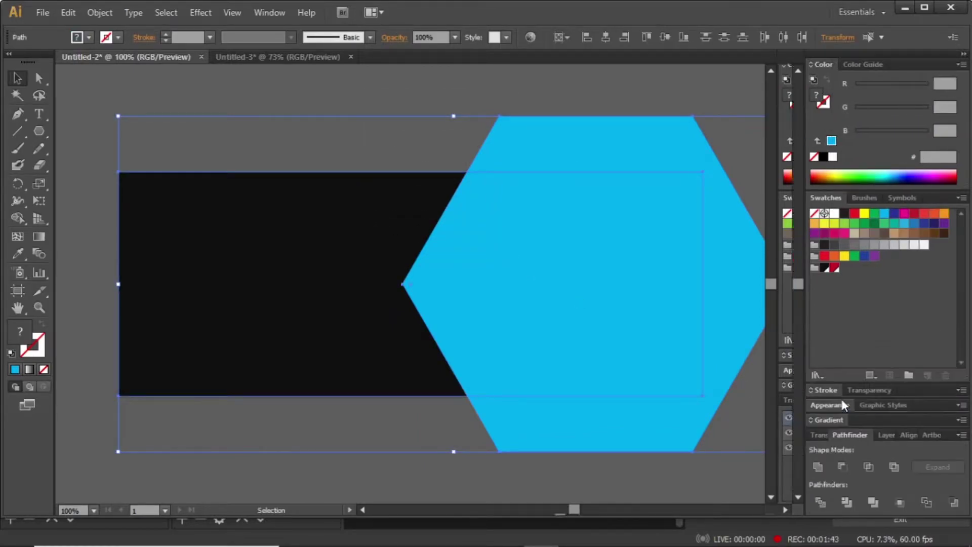
pyautogui.click(844, 467)
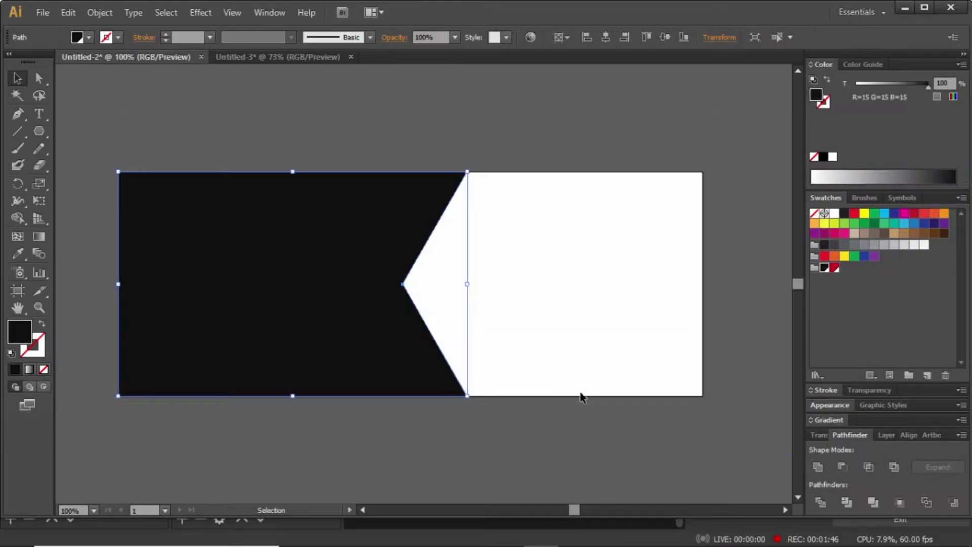
pyautogui.click(426, 145)
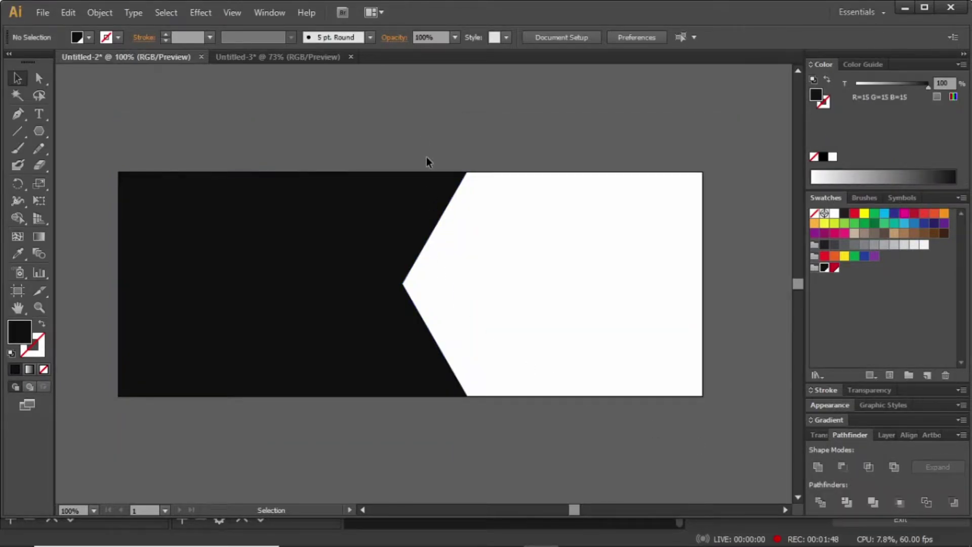
# Alt-drag a copy of the notched panel below the artboard, then reselect the upper panel.
pyautogui.scroll(-3, 427, 159)
pyautogui.click(330, 175)
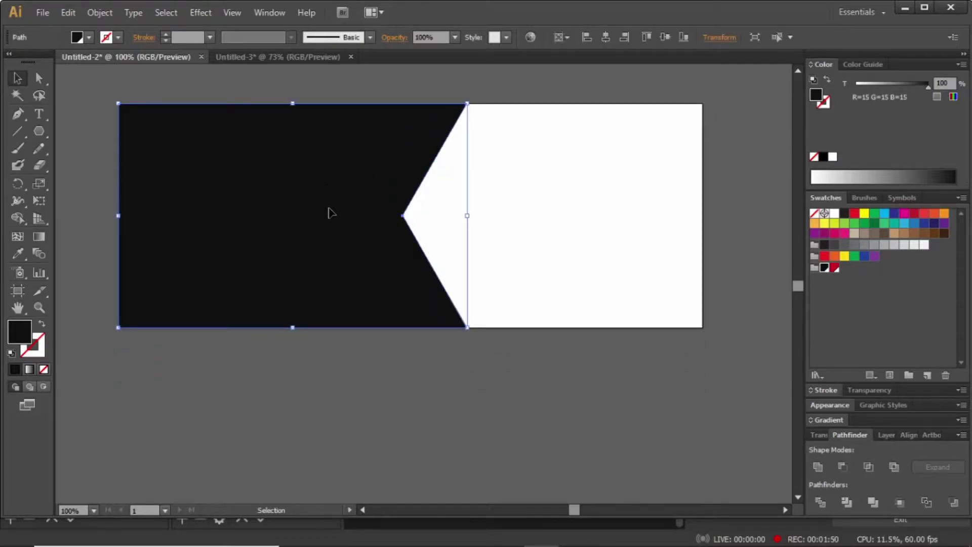
pyautogui.moveTo(330, 212); pyautogui.dragTo(327, 458)
pyautogui.click(580, 396)
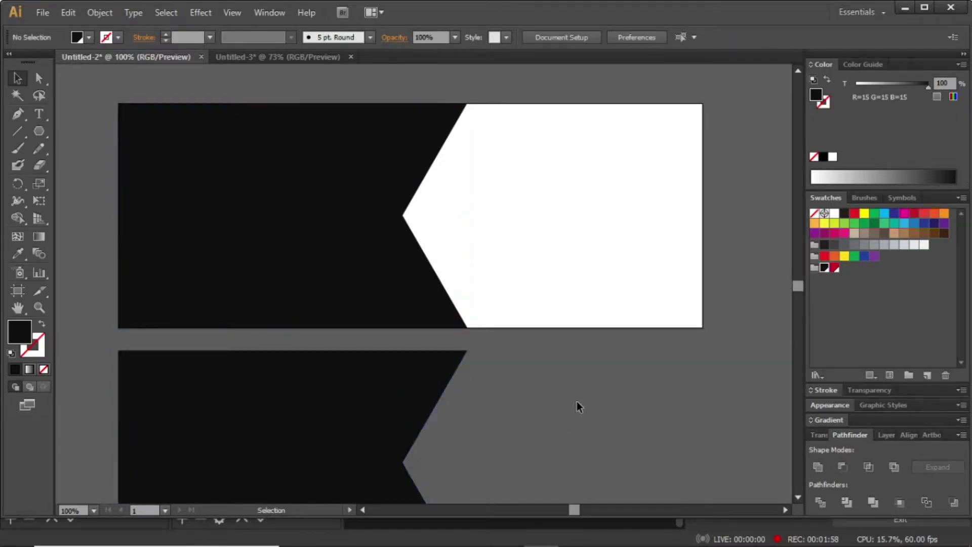
pyautogui.scroll(2, 578, 406)
pyautogui.click(274, 249)
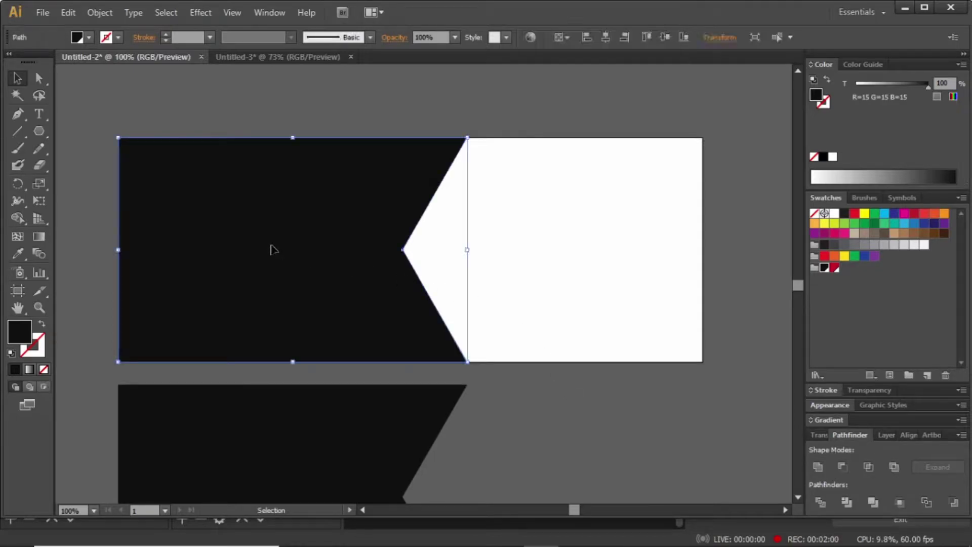
# Give the upper notched panel a 3 pt outline using a crimson R=202 G=1 B=36 global swatch.
pyautogui.click(36, 349)
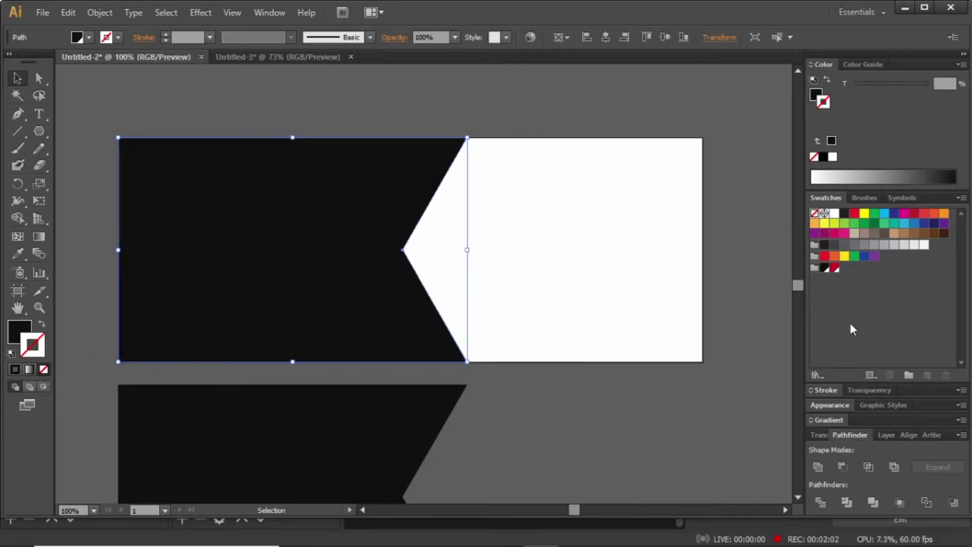
pyautogui.click(834, 268)
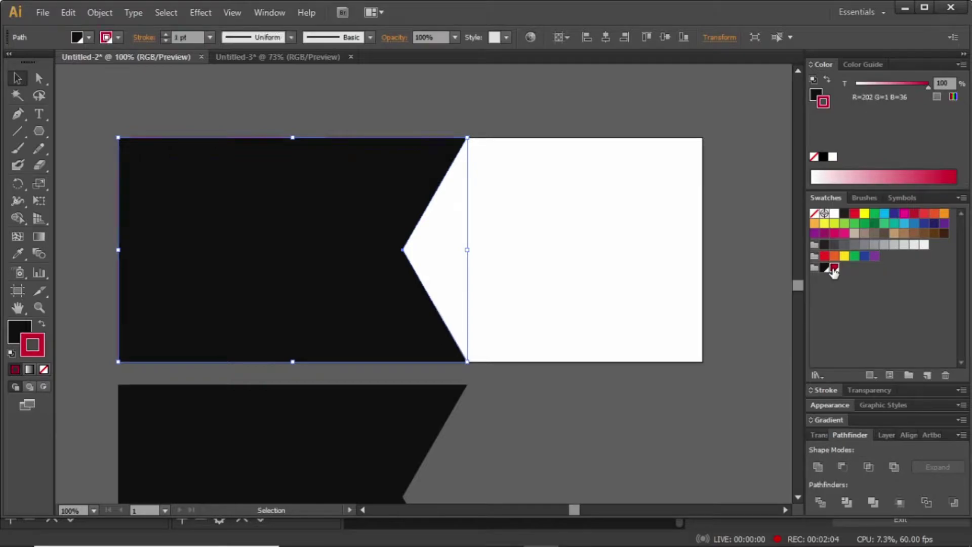
pyautogui.doubleClick(834, 268)
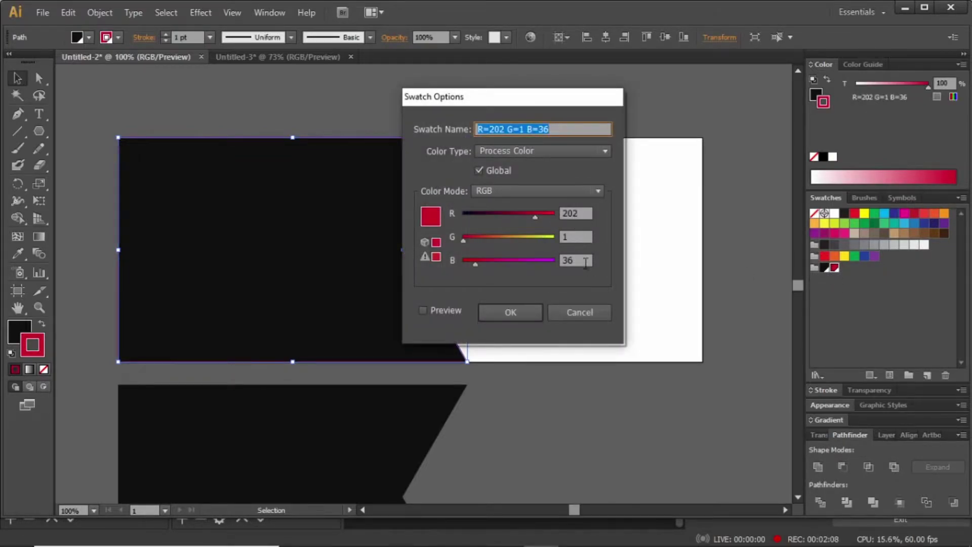
pyautogui.click(511, 313)
pyautogui.click(349, 110)
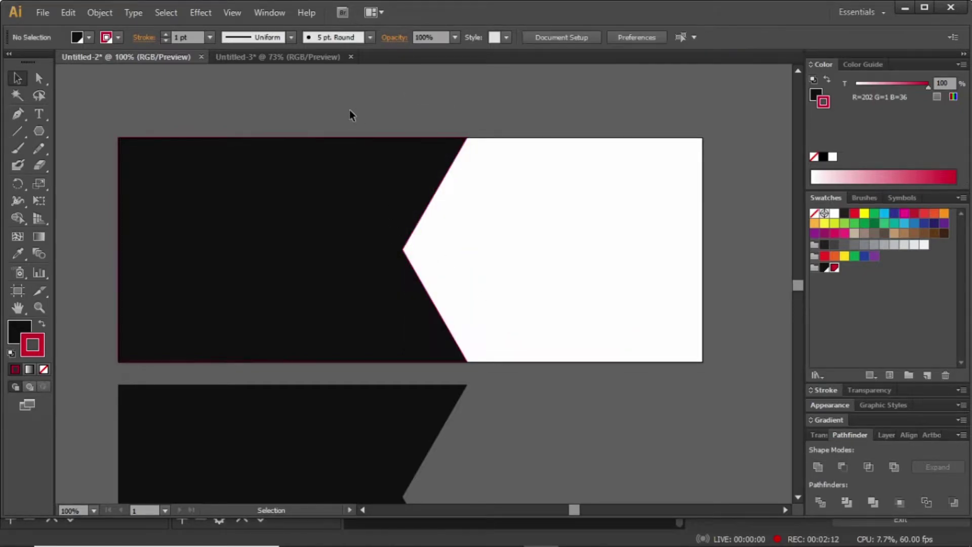
pyautogui.click(302, 191)
pyautogui.click(182, 37)
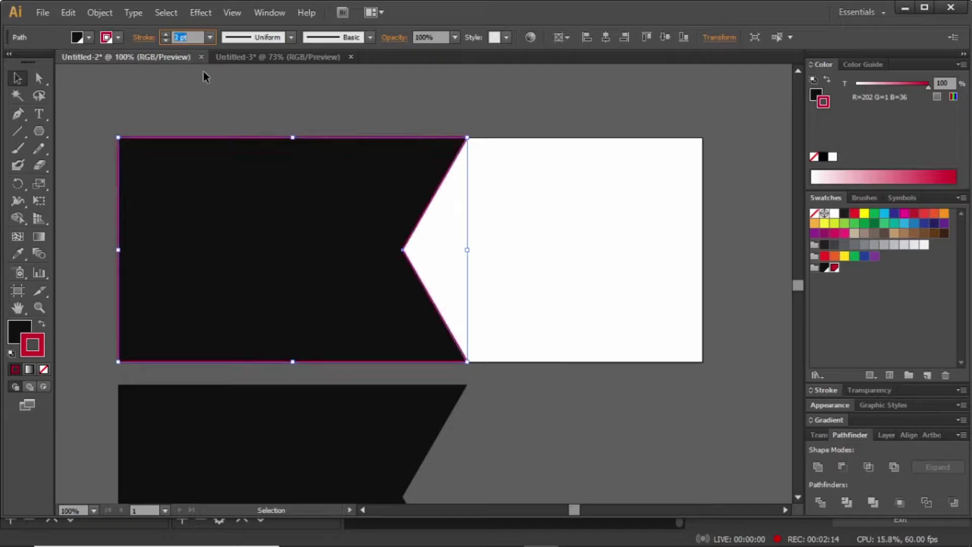
pyautogui.press('Return')
pyautogui.click(556, 127)
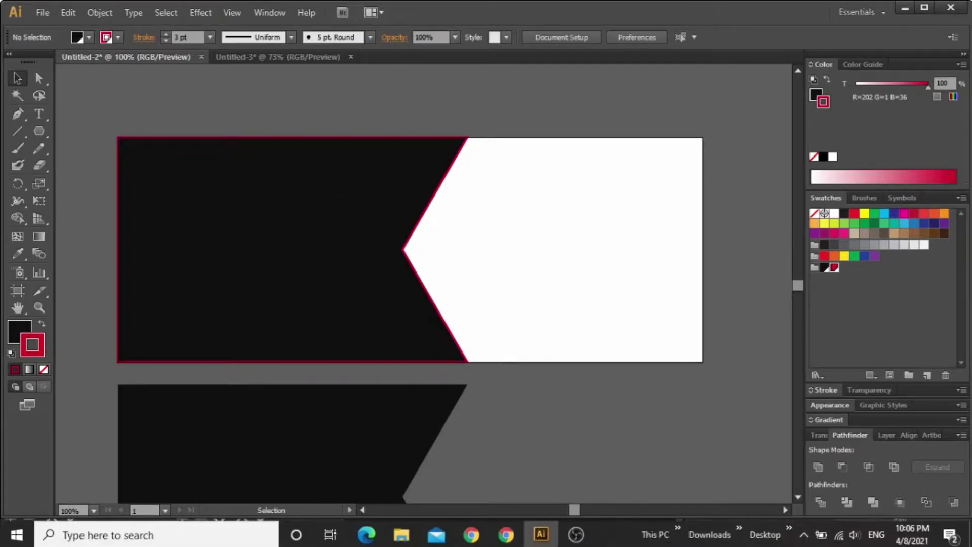
# Drag background.jpg from the Banner Design folder into the Illustrator document.
pyautogui.click(403, 532)
pyautogui.click(249, 472)
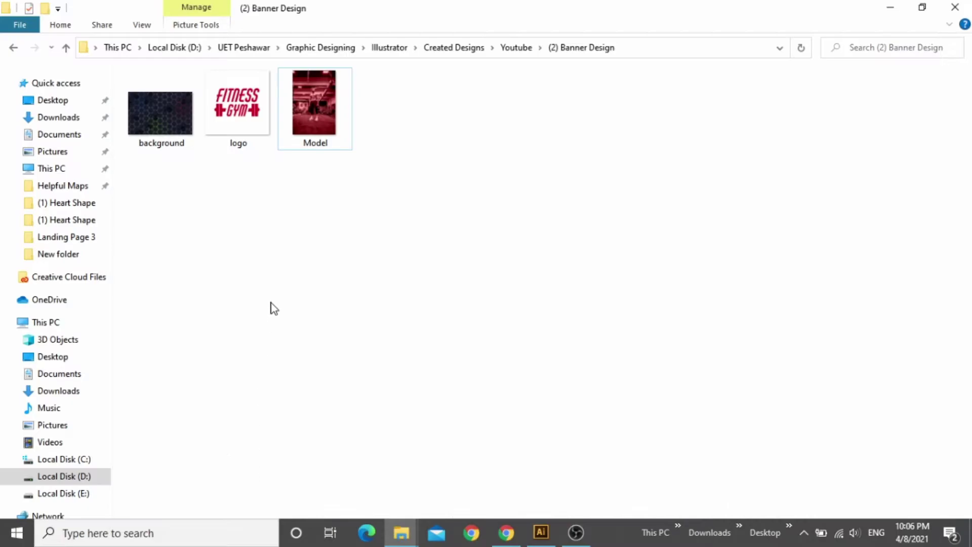
pyautogui.moveTo(166, 115); pyautogui.dragTo(417, 282)
# Scale the background image down to 150 PPI and move it up over the artboard.
pyautogui.keyDown('alt'); pyautogui.scroll(-4, 475, 278); pyautogui.keyUp('alt')
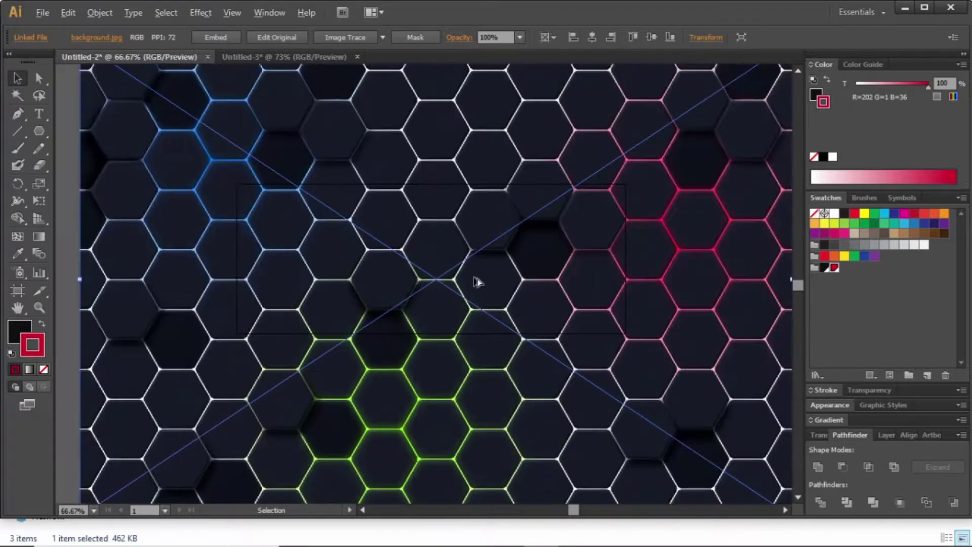
pyautogui.keyDown('alt'); pyautogui.scroll(2, 492, 297); pyautogui.keyUp('alt')
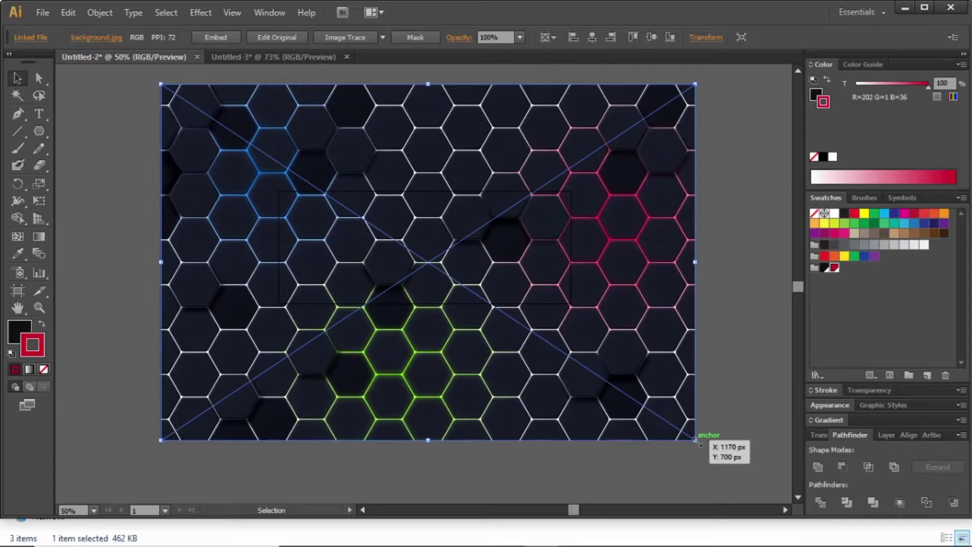
pyautogui.moveTo(696, 440); pyautogui.dragTo(585, 366)
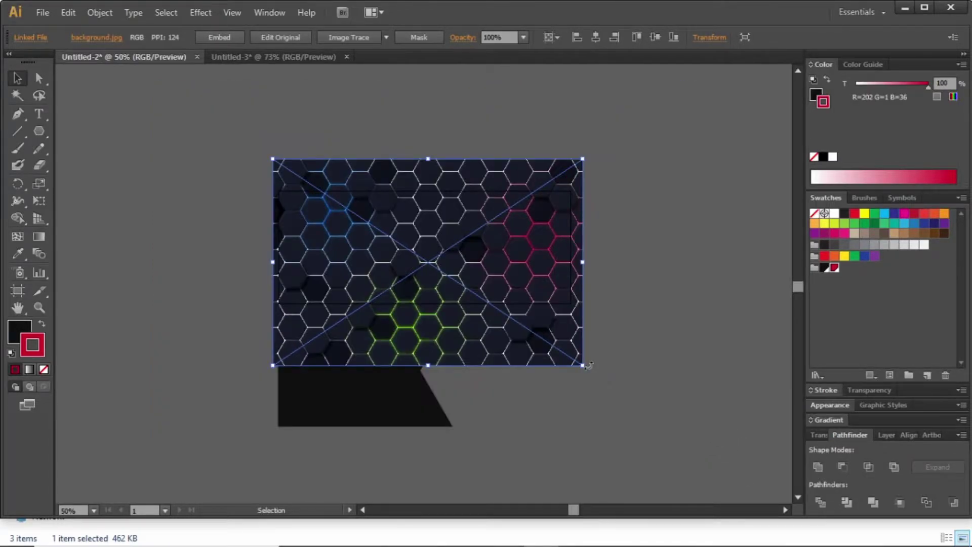
pyautogui.scroll(1, 417, 293)
pyautogui.scroll(1, 417, 293)
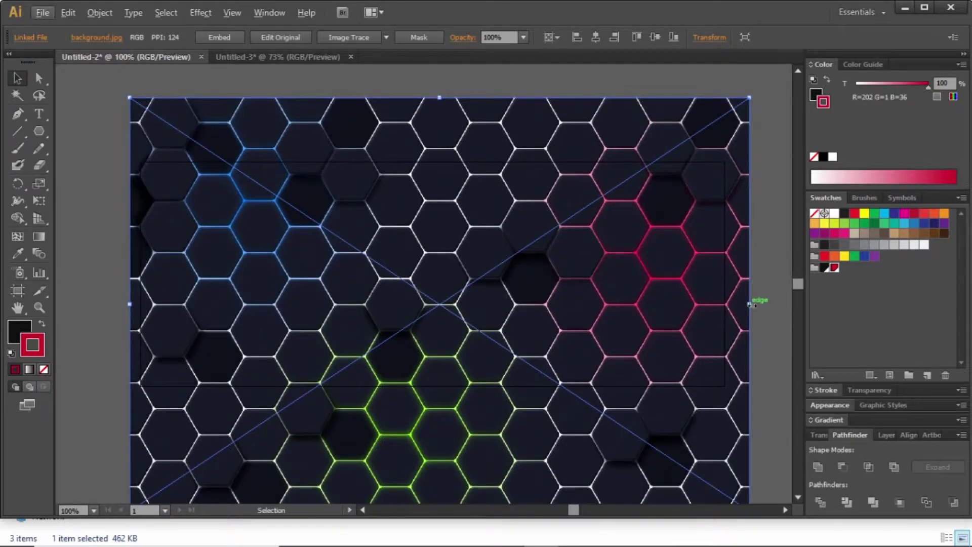
pyautogui.moveTo(749, 304); pyautogui.dragTo(641, 304)
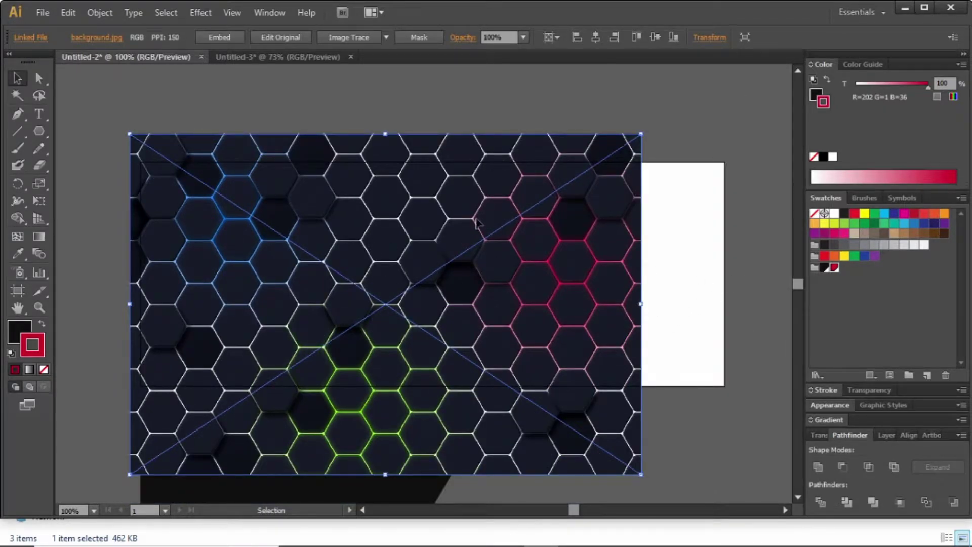
pyautogui.moveTo(468, 251); pyautogui.dragTo(454, 224)
# Bring the black notched shape in front of the image and move it up to the artboard.
pyautogui.click(397, 465)
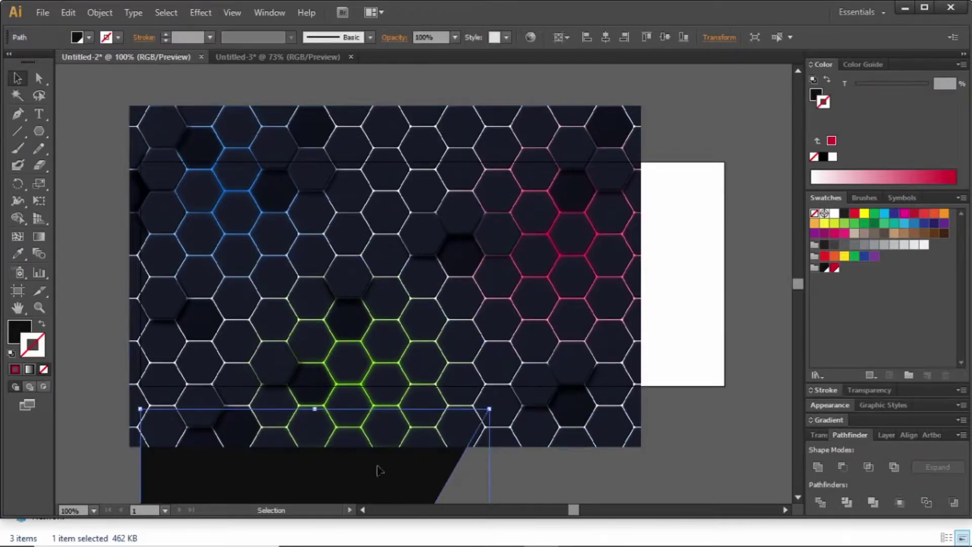
pyautogui.rightClick(393, 471)
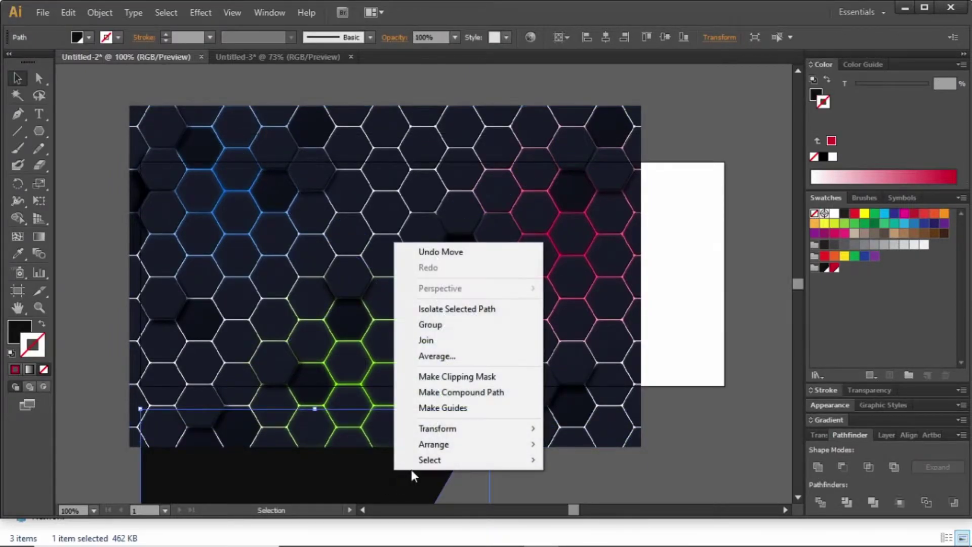
pyautogui.moveTo(453, 445)
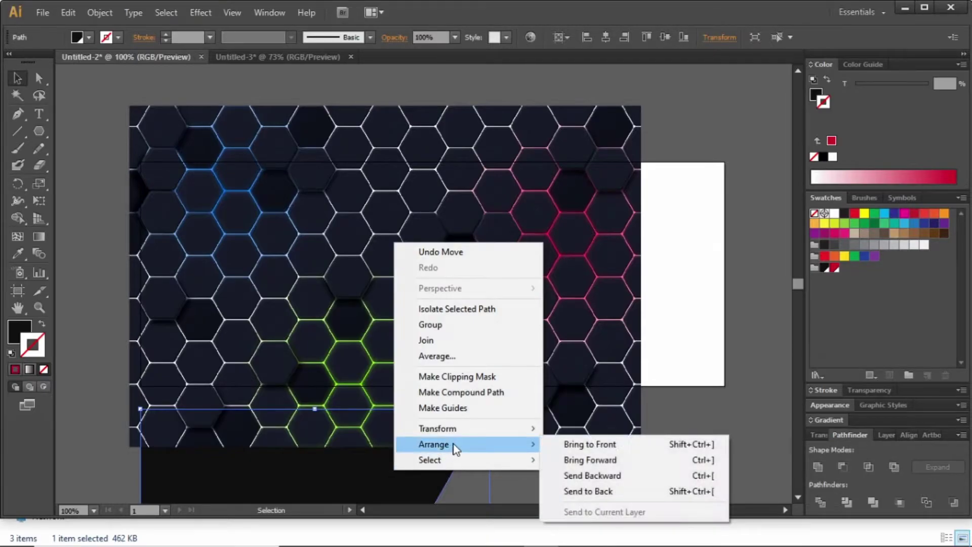
pyautogui.click(583, 444)
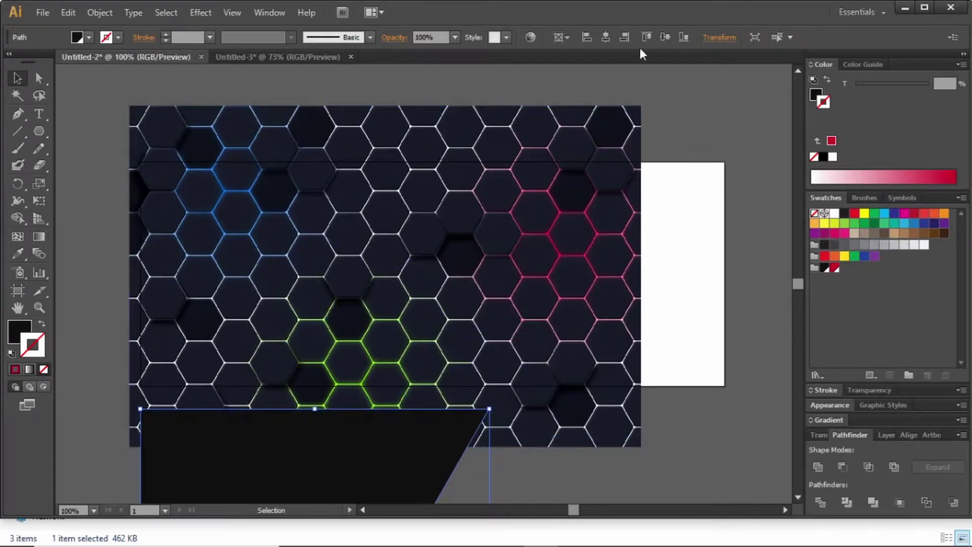
pyautogui.click(665, 37)
pyautogui.click(689, 91)
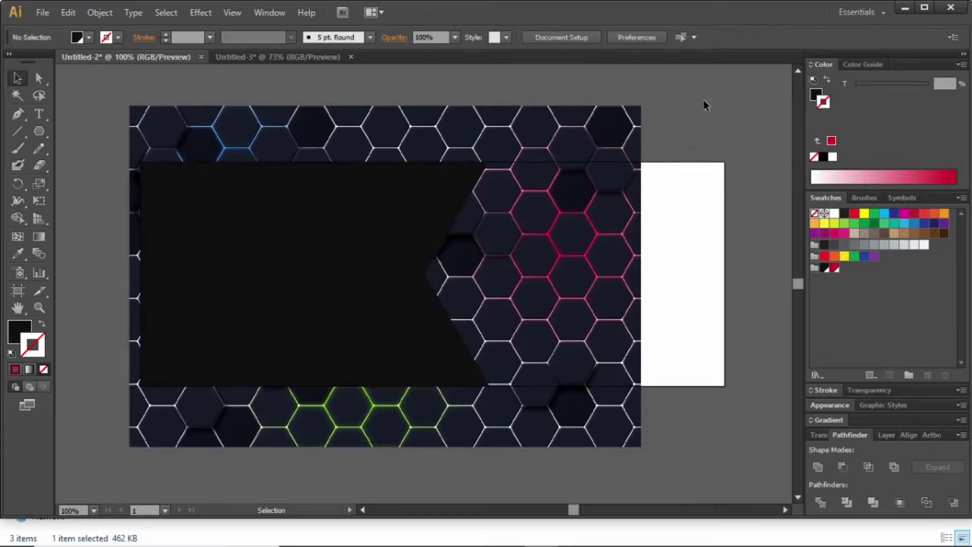
# Make a clipping mask from the black notched shape and the hexagon image.
pyautogui.click(309, 213)
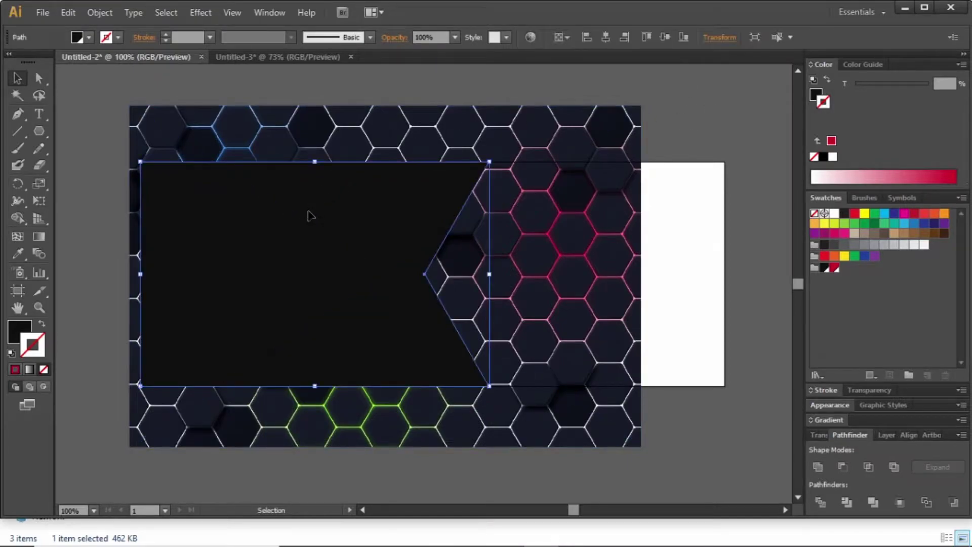
pyautogui.keyDown('shift'); pyautogui.click(384, 143); pyautogui.keyUp('shift')
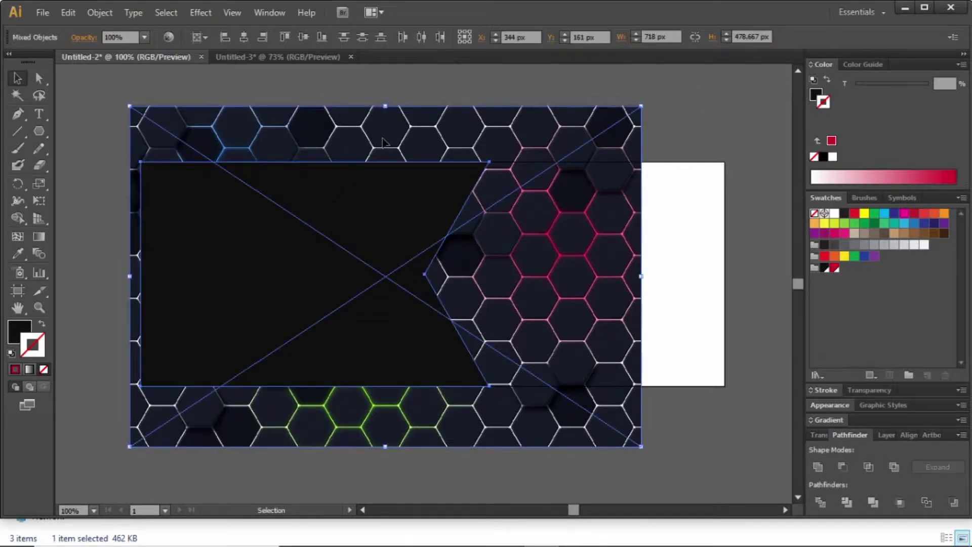
pyautogui.click(100, 13)
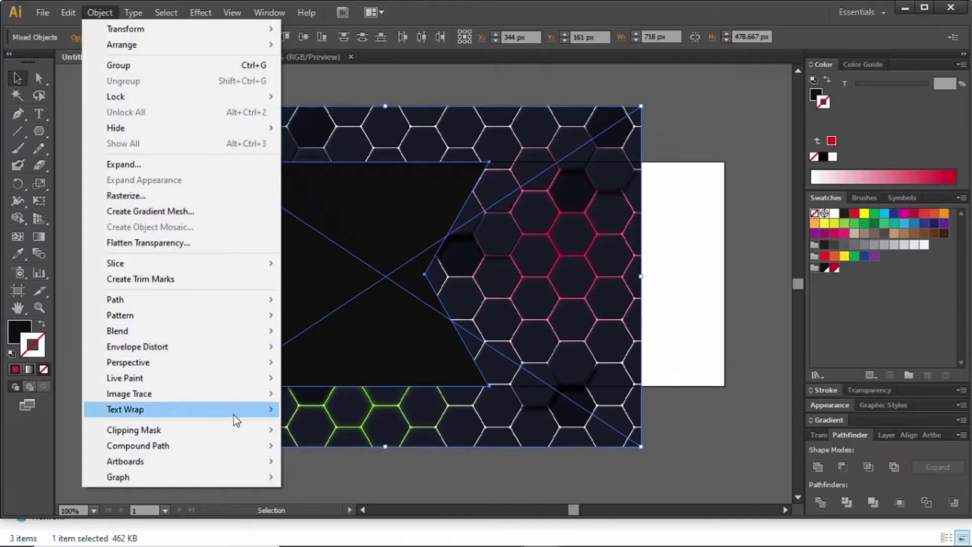
pyautogui.moveTo(233, 425)
pyautogui.click(315, 429)
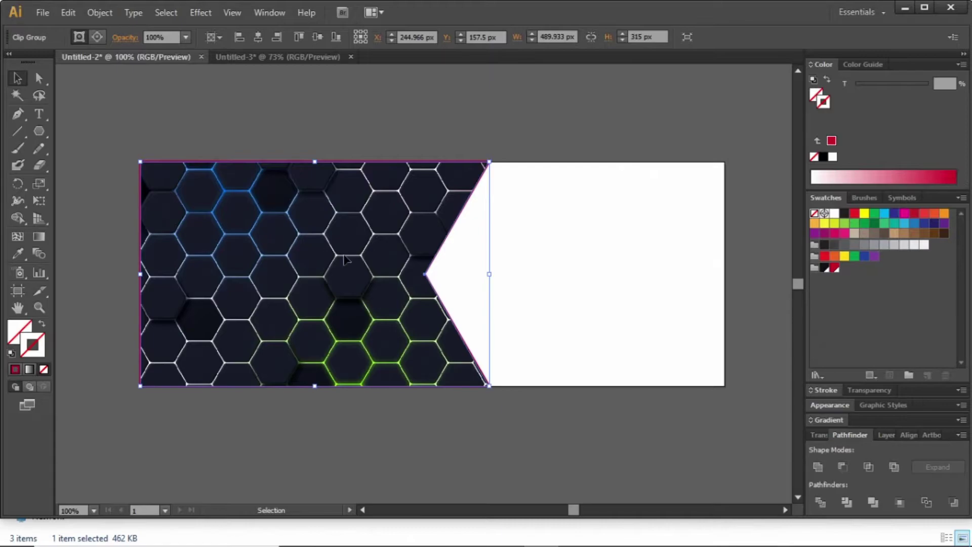
# Nudge the clipped panel 2 px left and set its opacity to 50%.
pyautogui.press('Left')
pyautogui.press('Left')
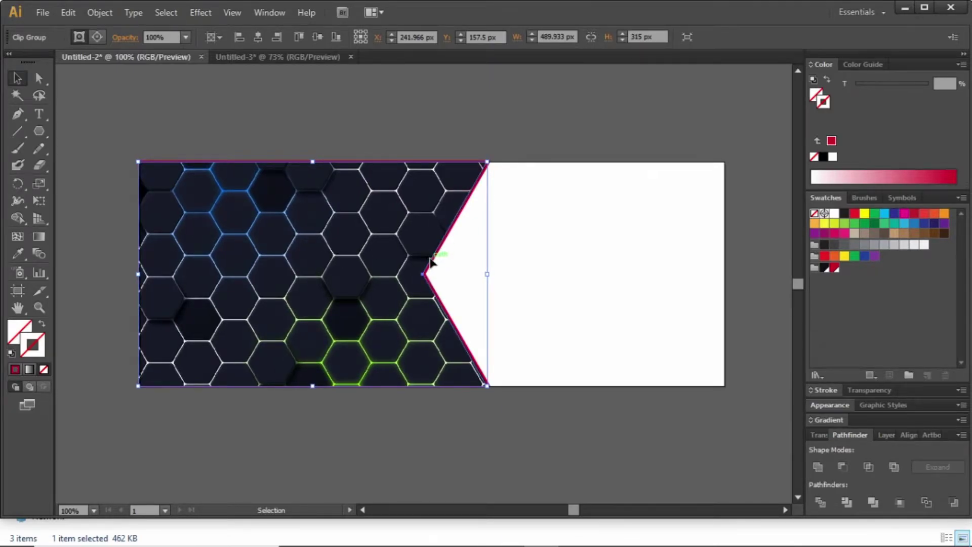
pyautogui.click(391, 135)
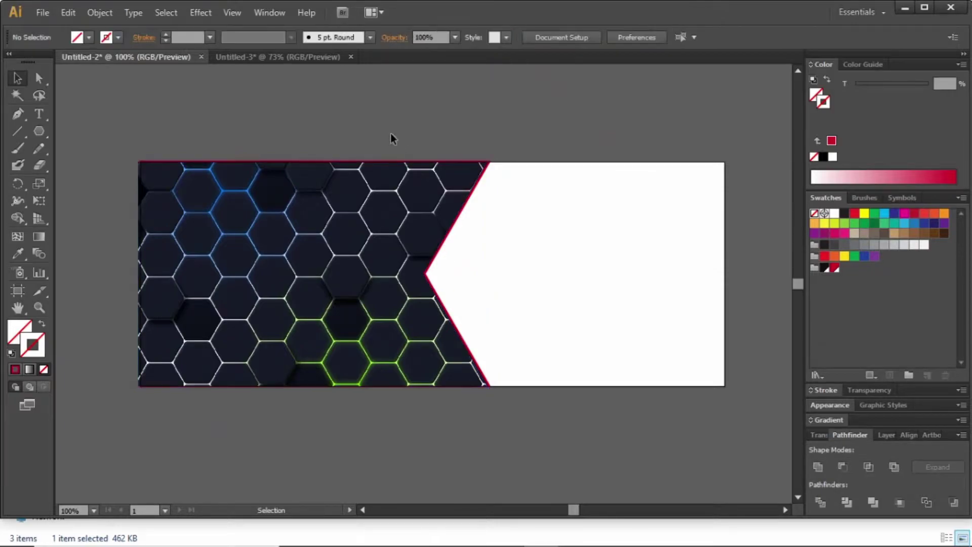
pyautogui.click(286, 221)
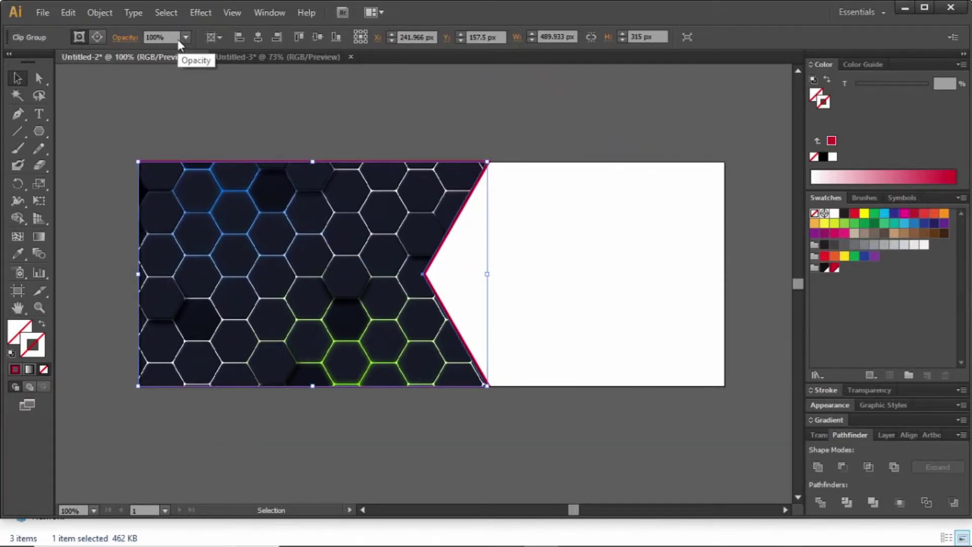
pyautogui.click(185, 37)
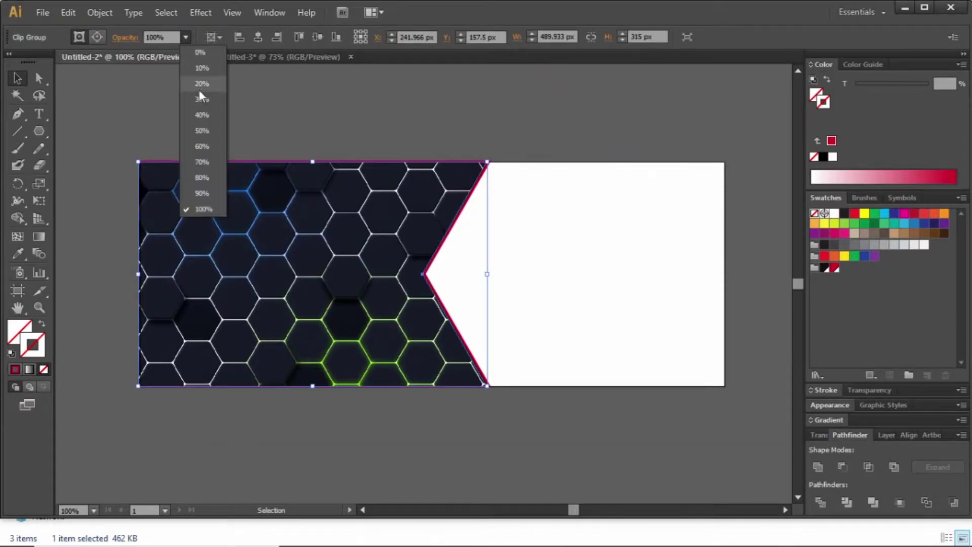
pyautogui.click(208, 131)
# Raise the clipped panel's opacity to 70%.
pyautogui.click(325, 115)
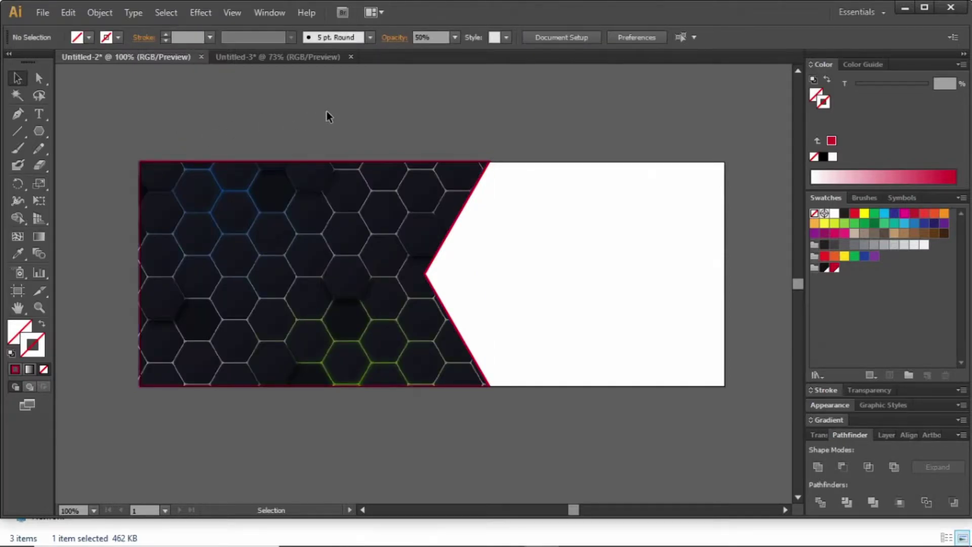
pyautogui.click(284, 170)
pyautogui.click(186, 37)
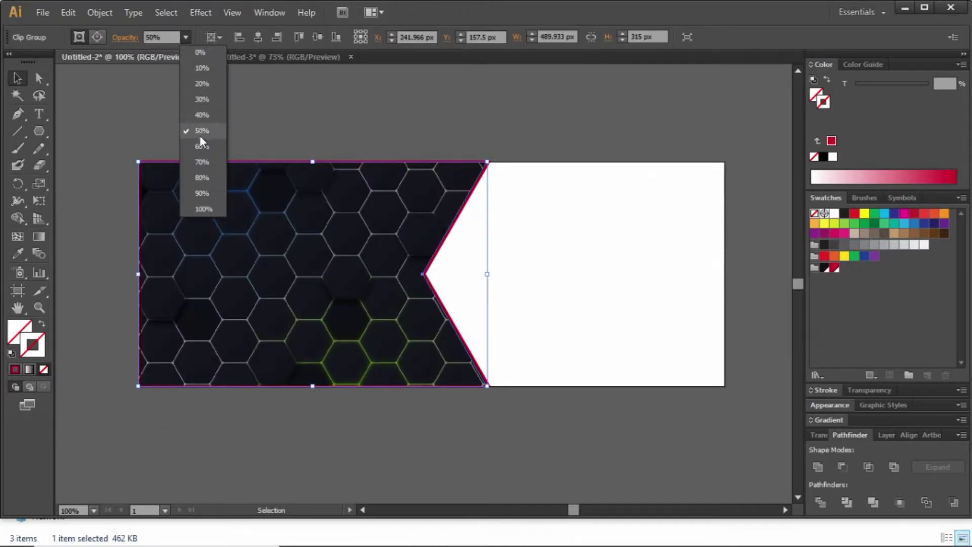
pyautogui.click(202, 162)
# Copy the hexagon panel and its outline and paste them in front, undoing a test move.
pyautogui.click(343, 114)
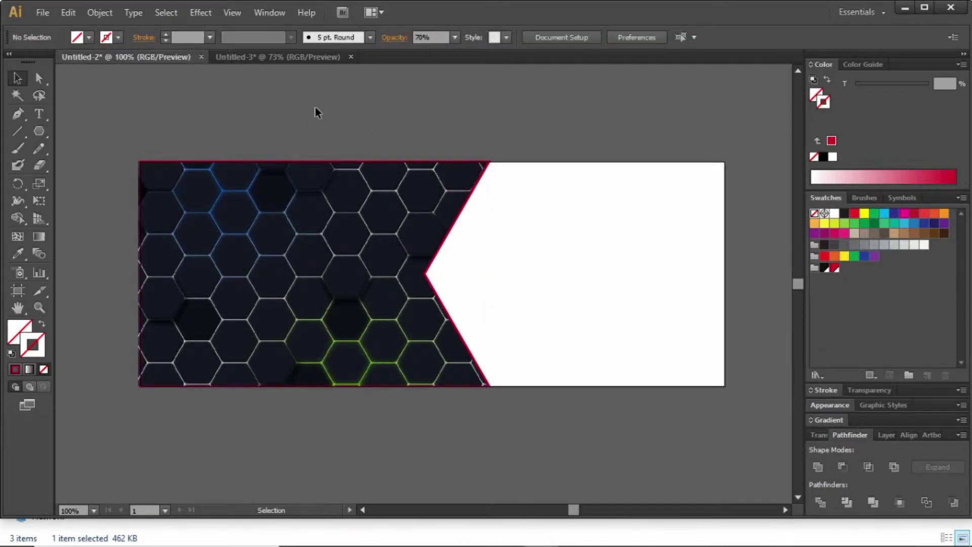
pyautogui.moveTo(321, 110); pyautogui.dragTo(373, 209)
pyautogui.click(66, 14)
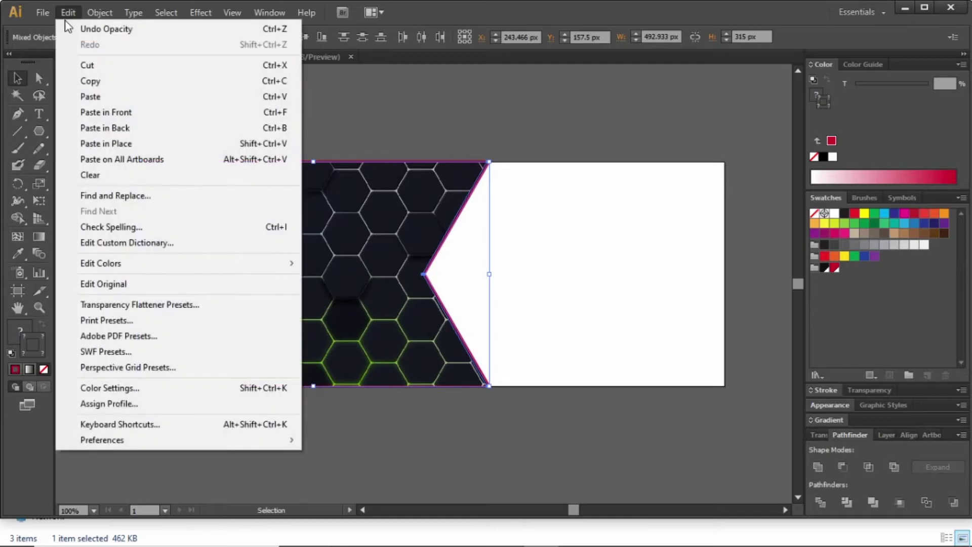
pyautogui.click(83, 80)
pyautogui.click(69, 13)
pyautogui.click(100, 112)
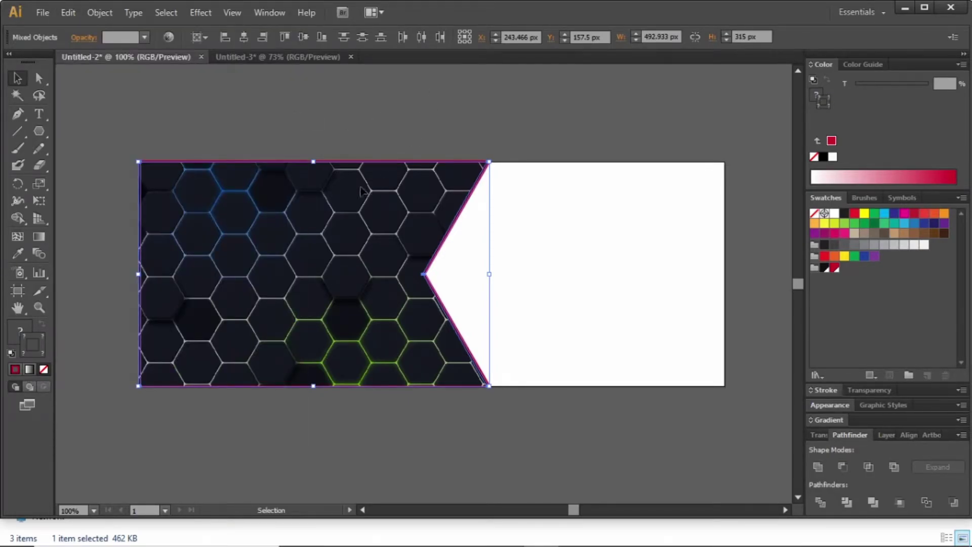
pyautogui.moveTo(403, 217); pyautogui.dragTo(528, 274)
pyautogui.hotkey('ctrl', 'z')
# In Layers, set the duplicate notched path's stroke to None and select it with its clip group.
pyautogui.click(887, 436)
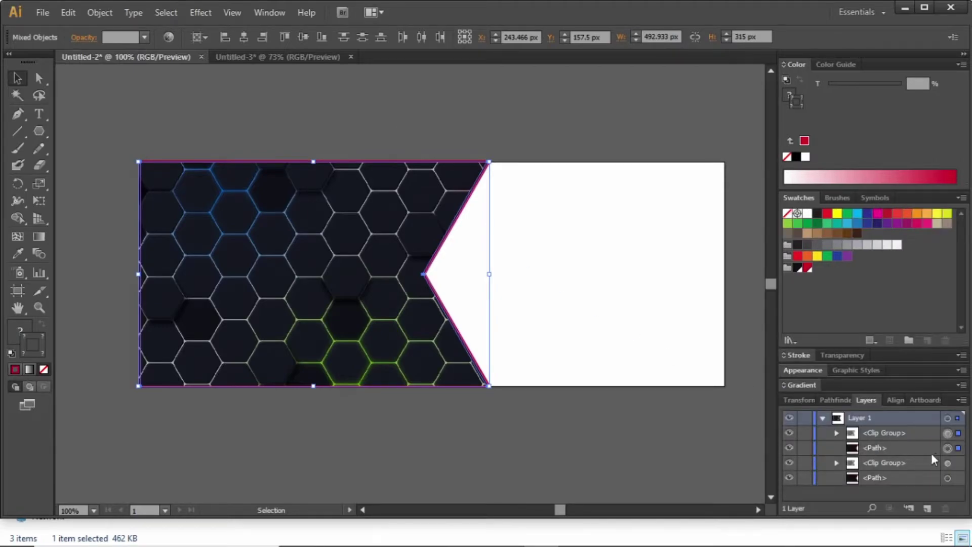
pyautogui.click(948, 448)
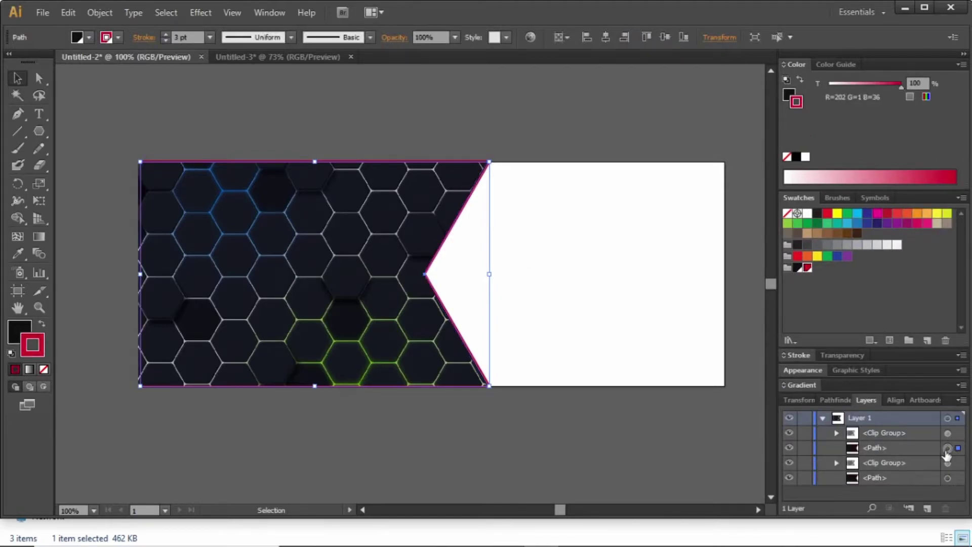
pyautogui.click(43, 369)
pyautogui.click(19, 332)
pyautogui.click(490, 437)
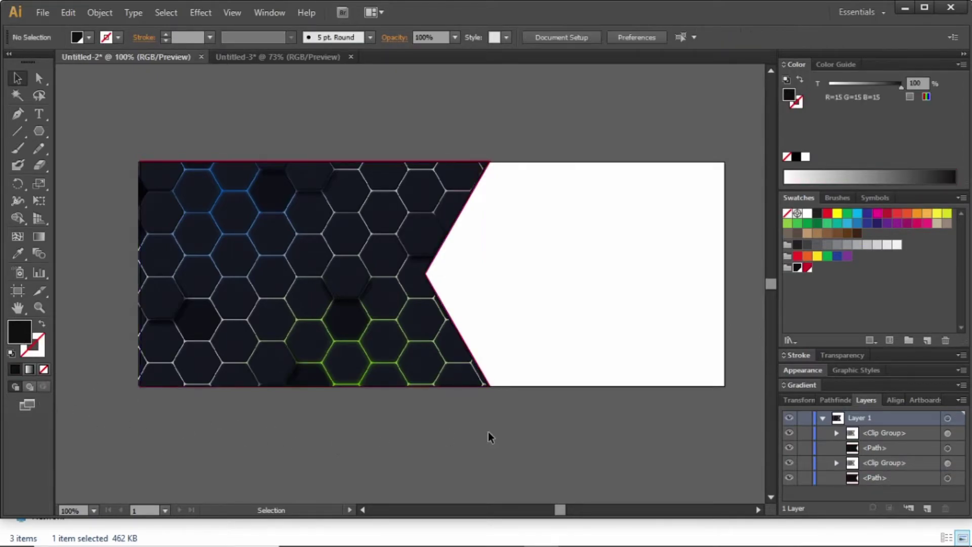
pyautogui.click(948, 448)
pyautogui.keyDown('shift'); pyautogui.click(948, 434); pyautogui.keyUp('shift')
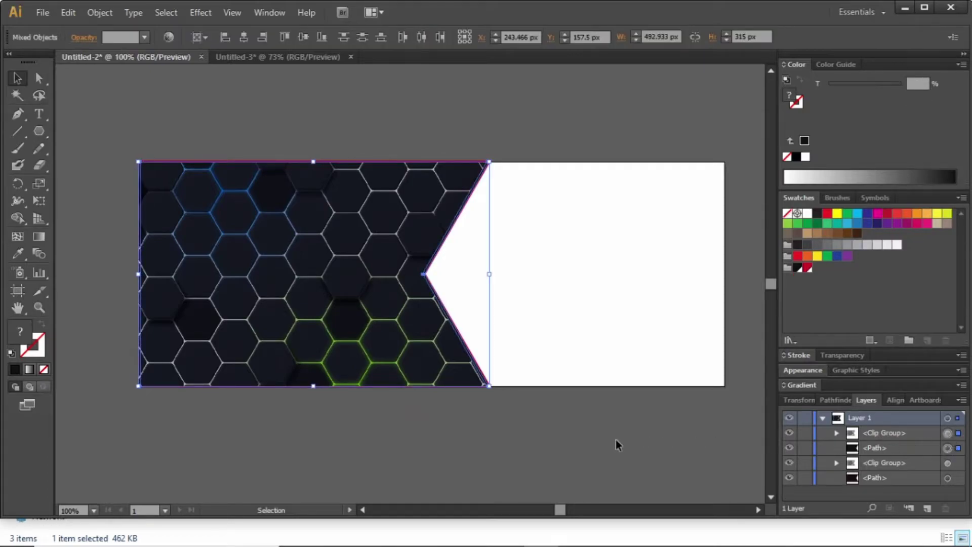
# Group the duplicate clip group and path, then move the group 71 px left.
pyautogui.hotkey('ctrl', 'g')
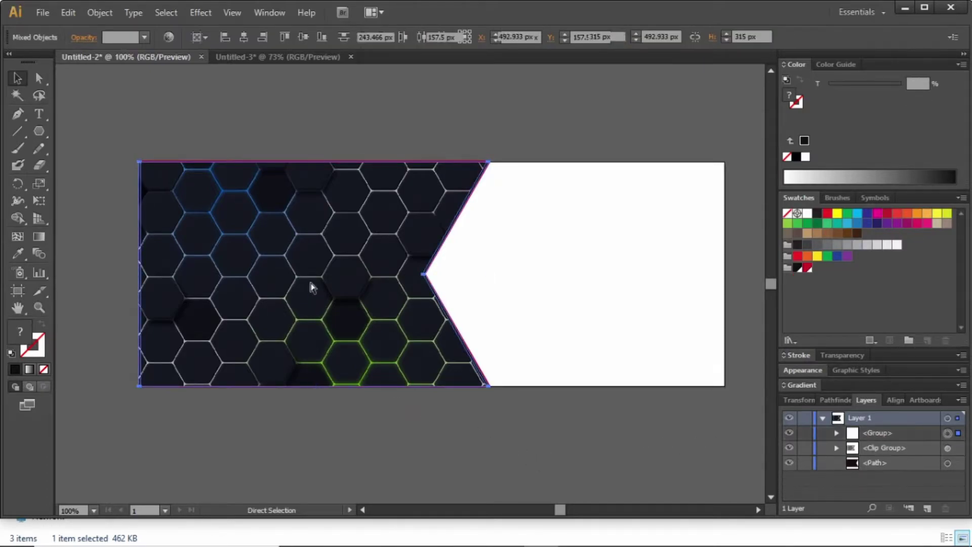
pyautogui.moveTo(311, 287); pyautogui.dragTo(308, 287)
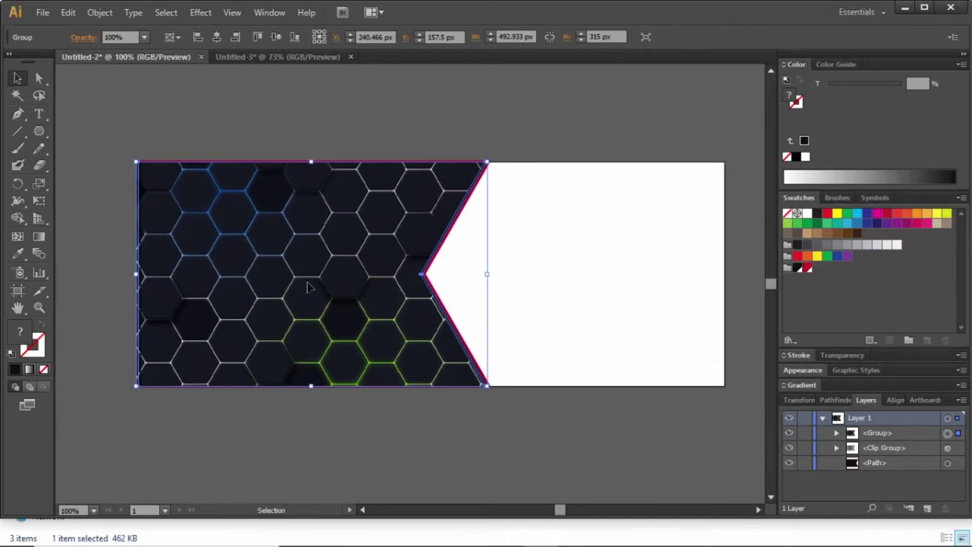
pyautogui.click(437, 441)
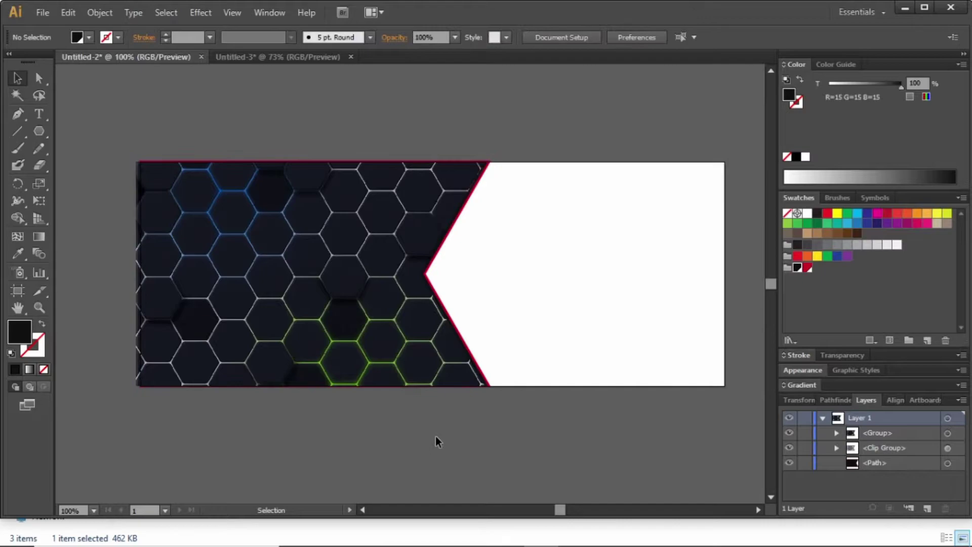
pyautogui.click(408, 355)
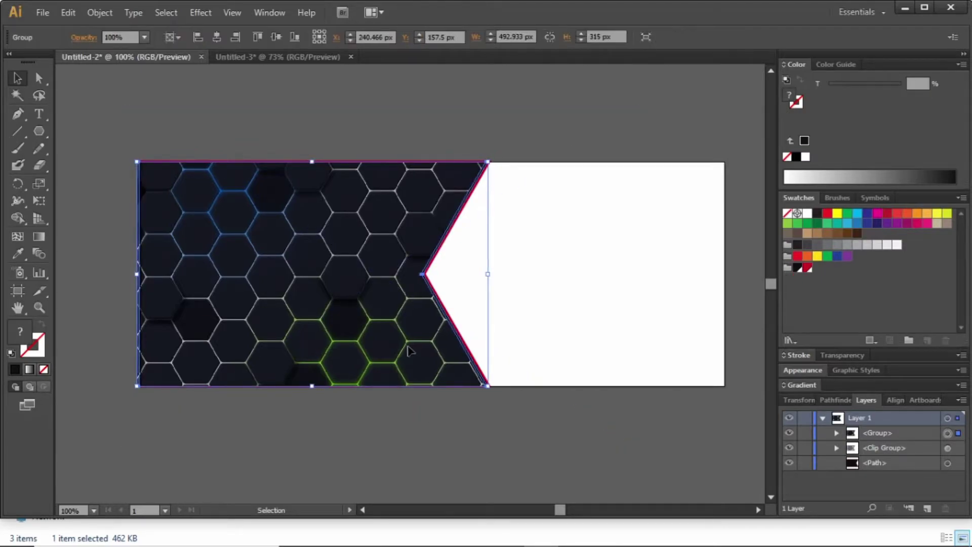
pyautogui.moveTo(377, 328); pyautogui.dragTo(326, 324)
# Move the hexagon group and the chevron together to the right.
pyautogui.moveTo(268, 114); pyautogui.dragTo(439, 285)
pyautogui.moveTo(338, 236); pyautogui.dragTo(366, 236)
pyautogui.click(412, 423)
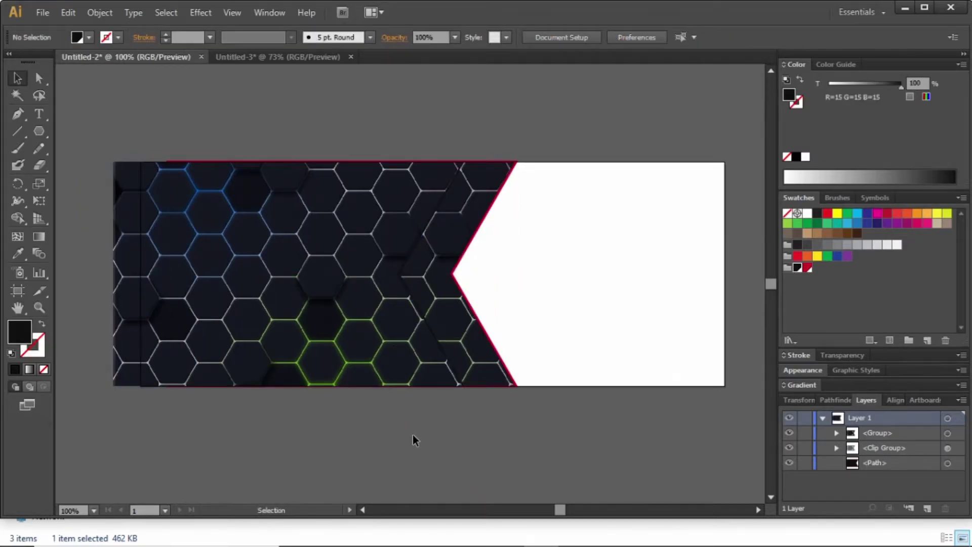
# Add a Multiply drop shadow to the front hexagon group: 75% opacity, X 40 px, Y 0, 10 px blur.
pyautogui.click(349, 279)
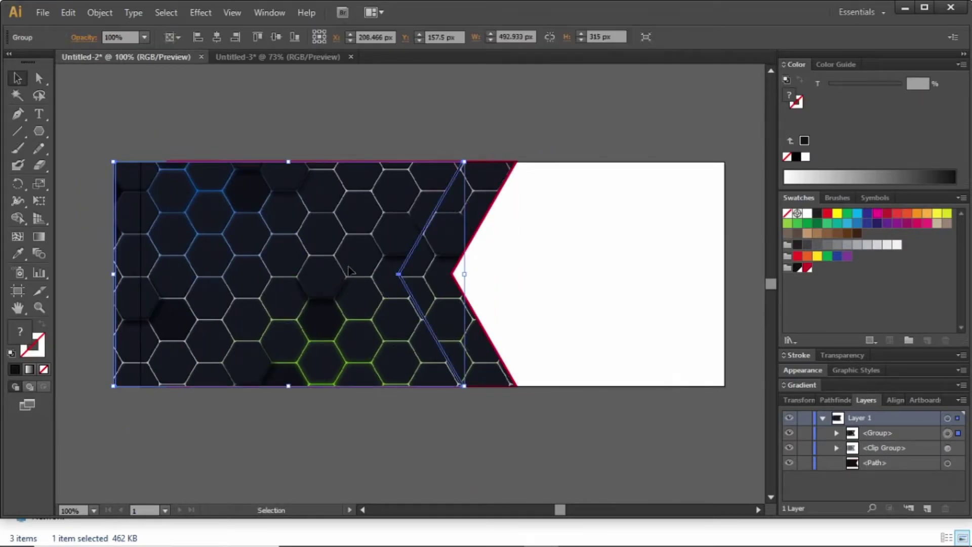
pyautogui.click(199, 14)
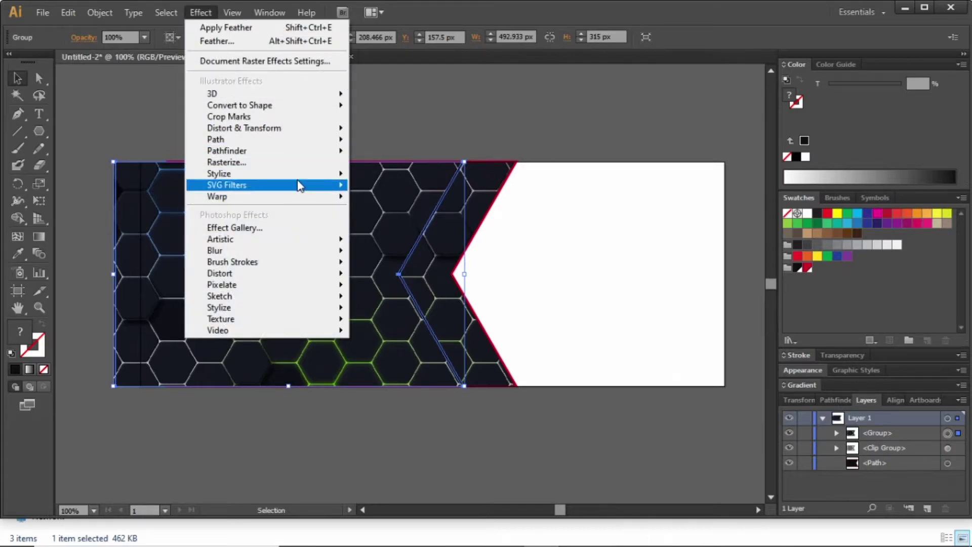
pyautogui.moveTo(317, 174)
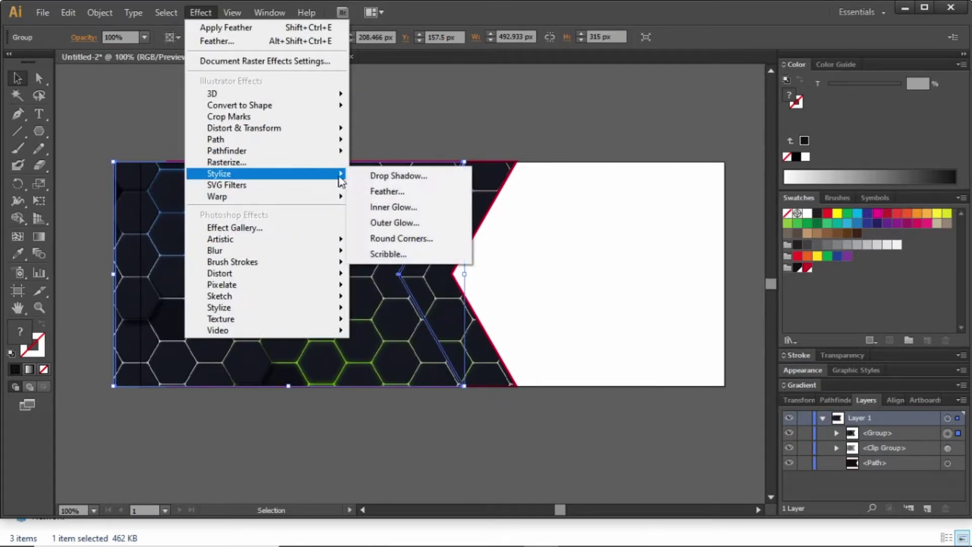
pyautogui.click(373, 174)
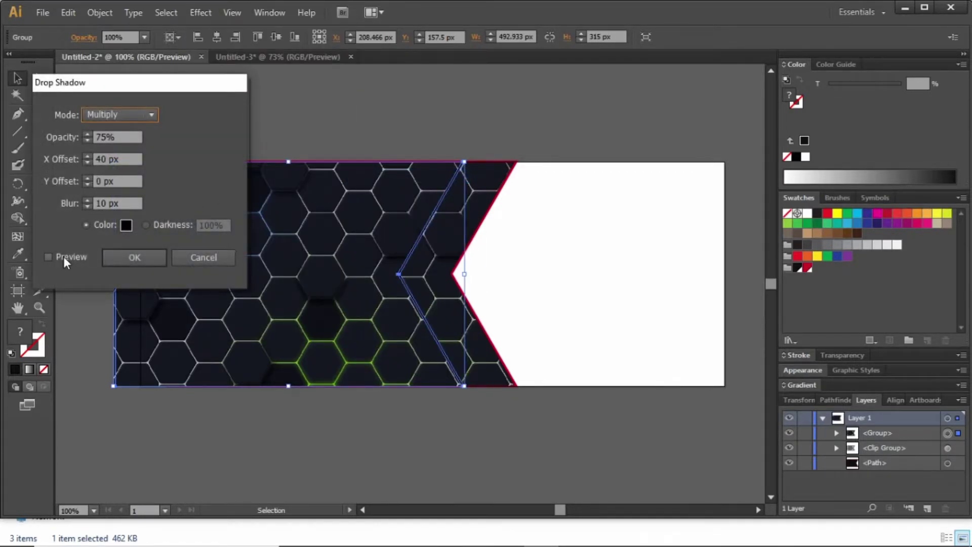
pyautogui.click(62, 257)
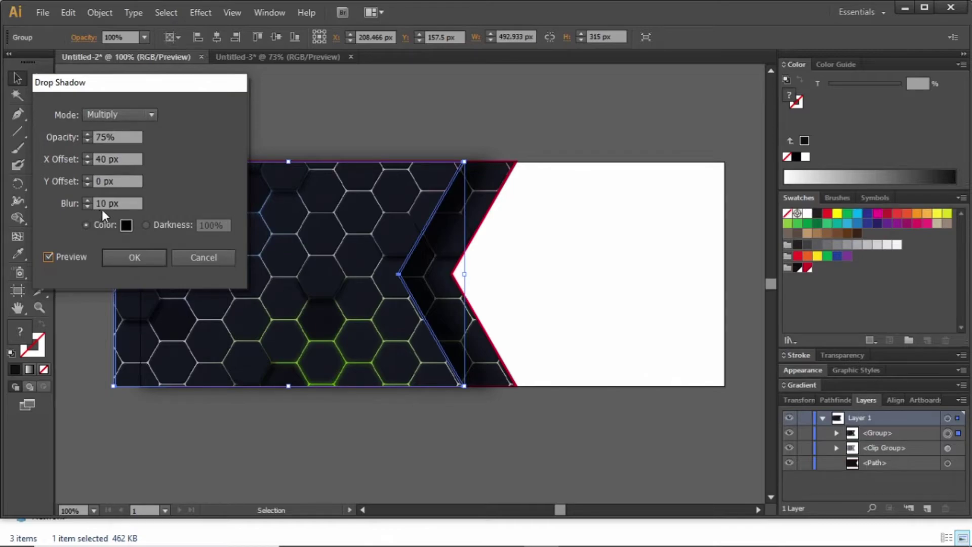
pyautogui.click(136, 256)
pyautogui.click(472, 85)
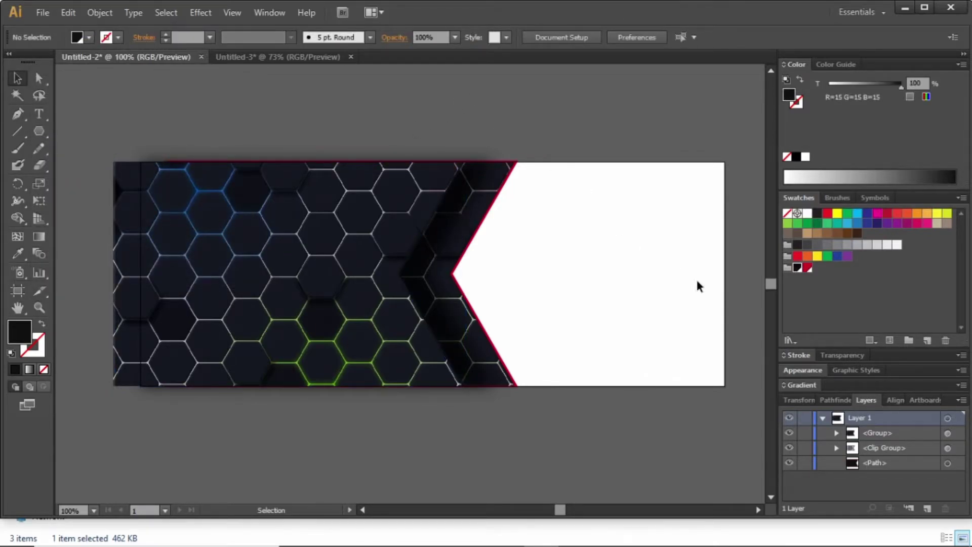
# Target the hexagon pattern clip group inside the panel group and lower its opacity to 5%.
pyautogui.click(837, 433)
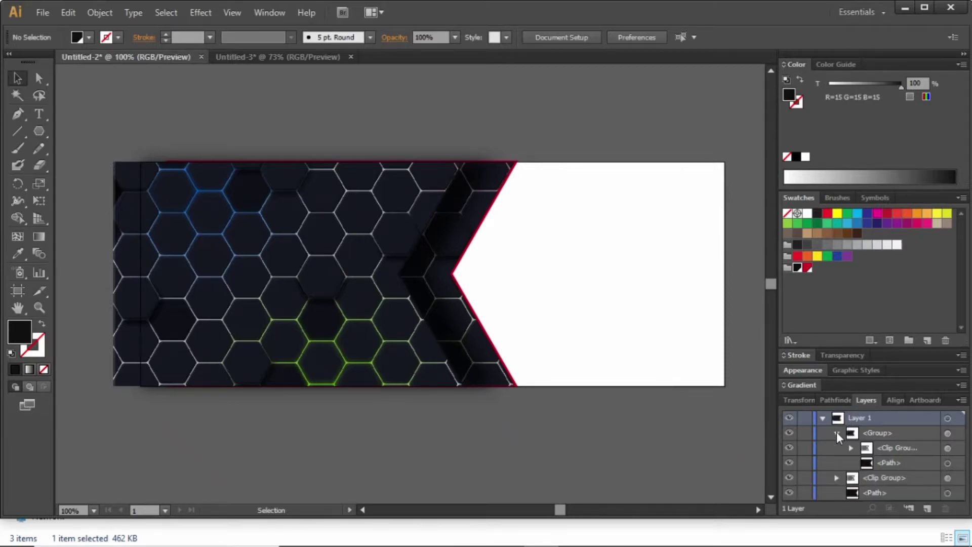
pyautogui.click(947, 449)
pyautogui.click(186, 37)
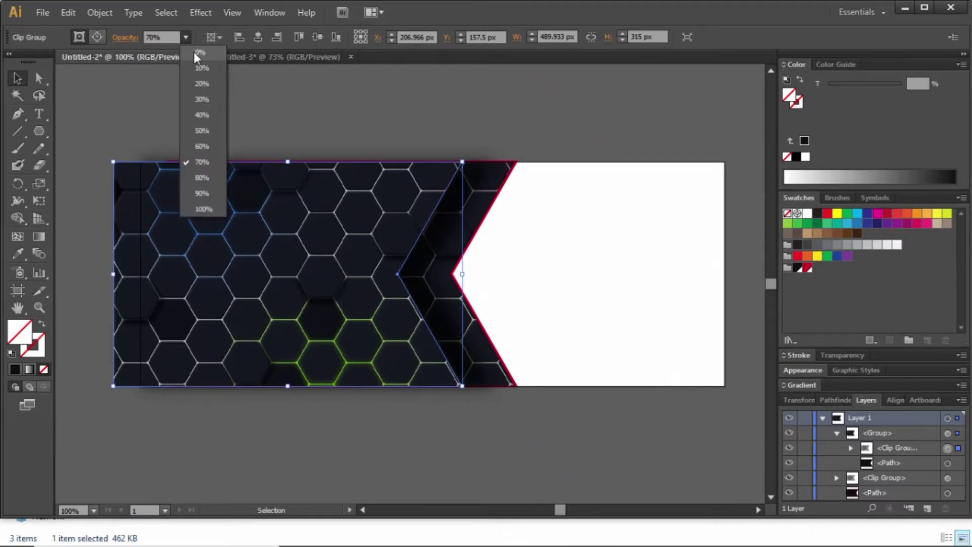
pyautogui.press('Escape')
pyautogui.click(172, 37)
pyautogui.write('10')
pyautogui.press('Return')
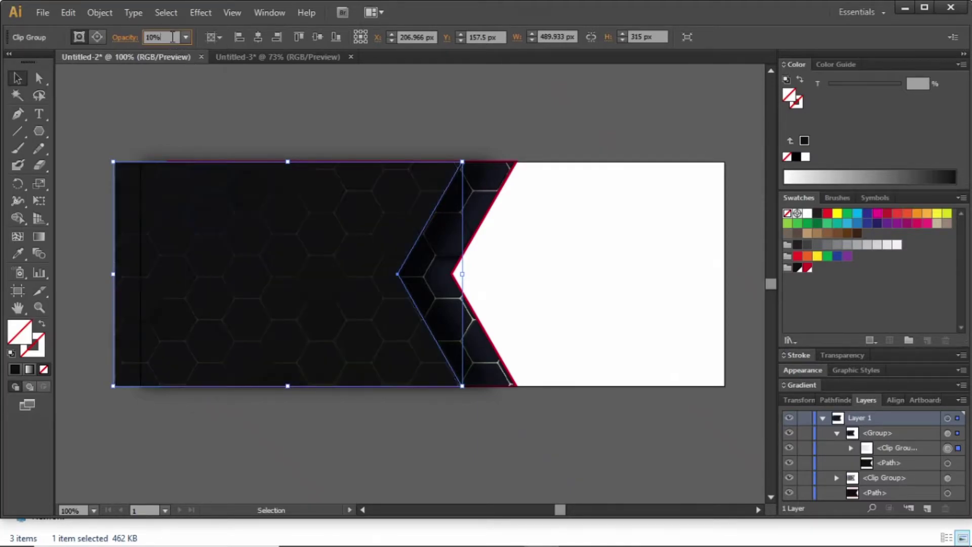
pyautogui.press('Down')
pyautogui.click(173, 37)
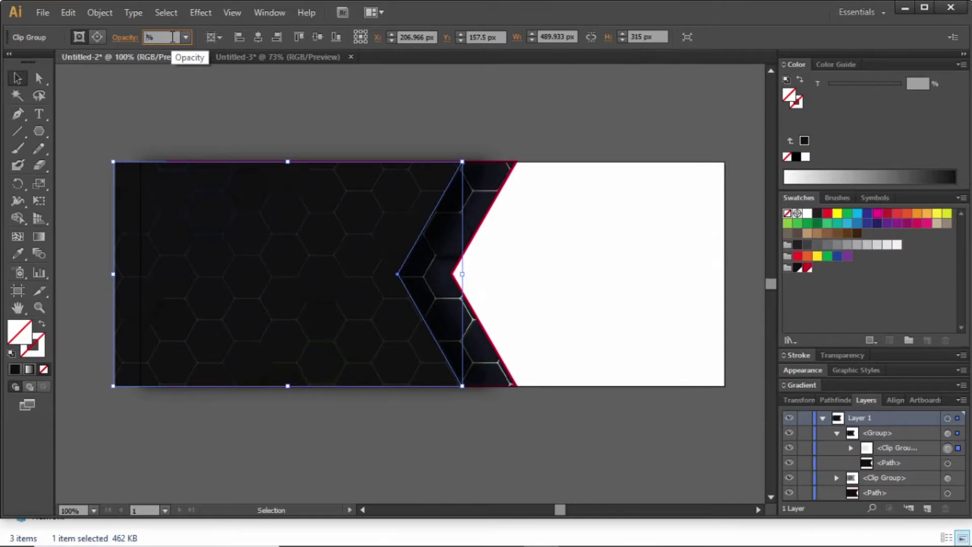
pyautogui.write('5')
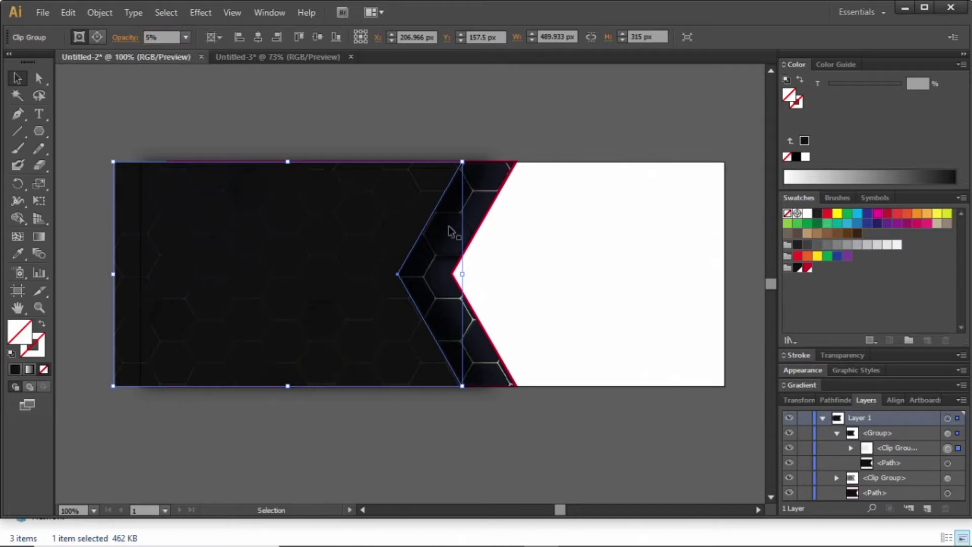
pyautogui.press('Return')
pyautogui.click(516, 118)
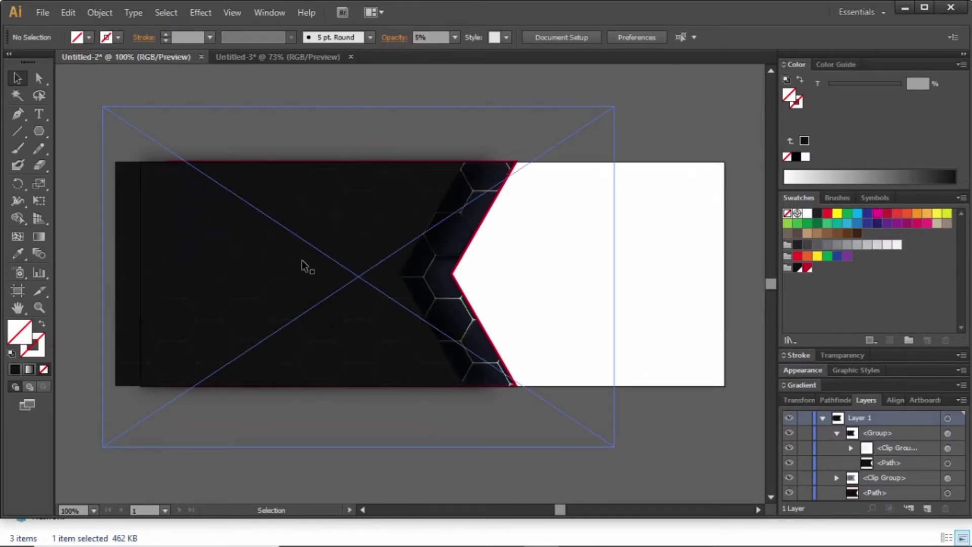
# Drag logo.png from the Banner Design folder into the banner and scale it to about 207 px.
pyautogui.moveTo(401, 532)
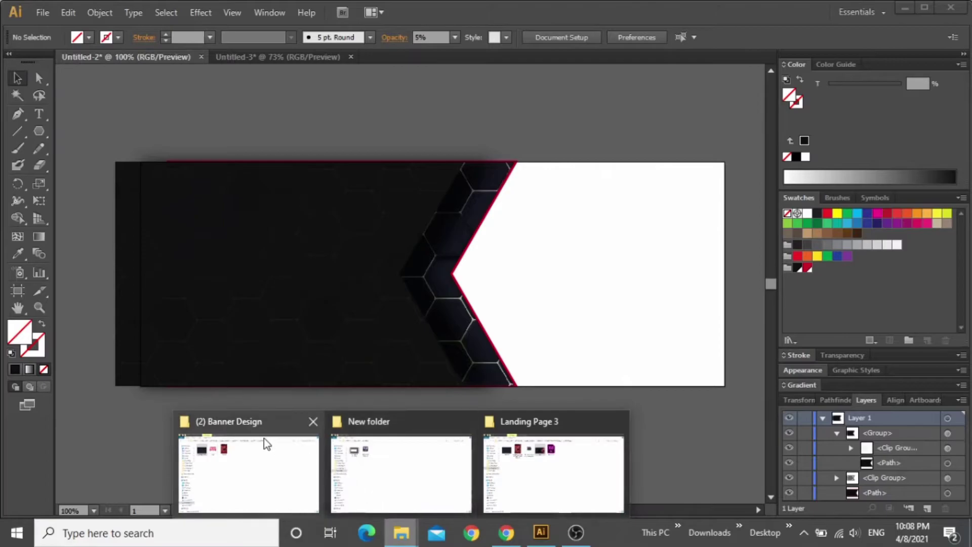
pyautogui.click(264, 443)
pyautogui.moveTo(238, 109); pyautogui.dragTo(318, 307)
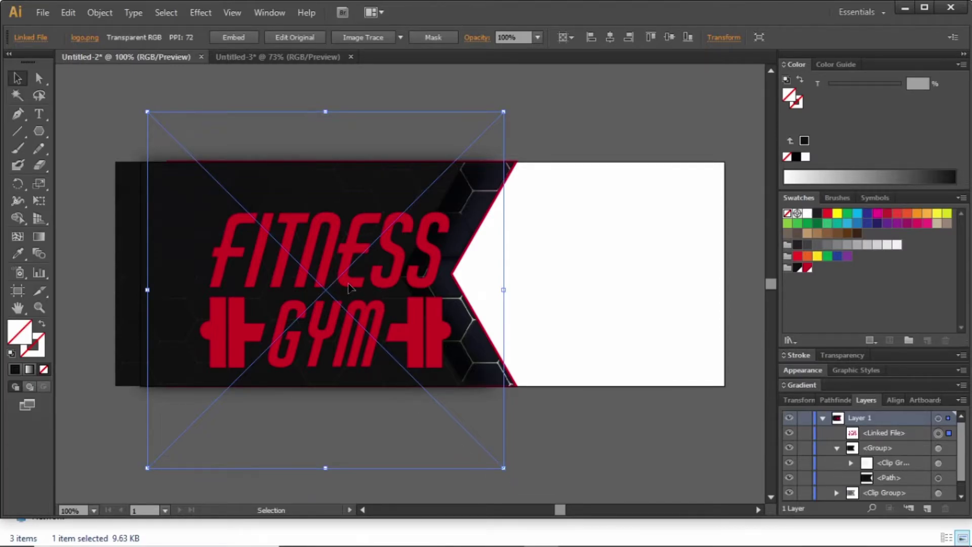
pyautogui.moveTo(351, 289); pyautogui.dragTo(475, 298)
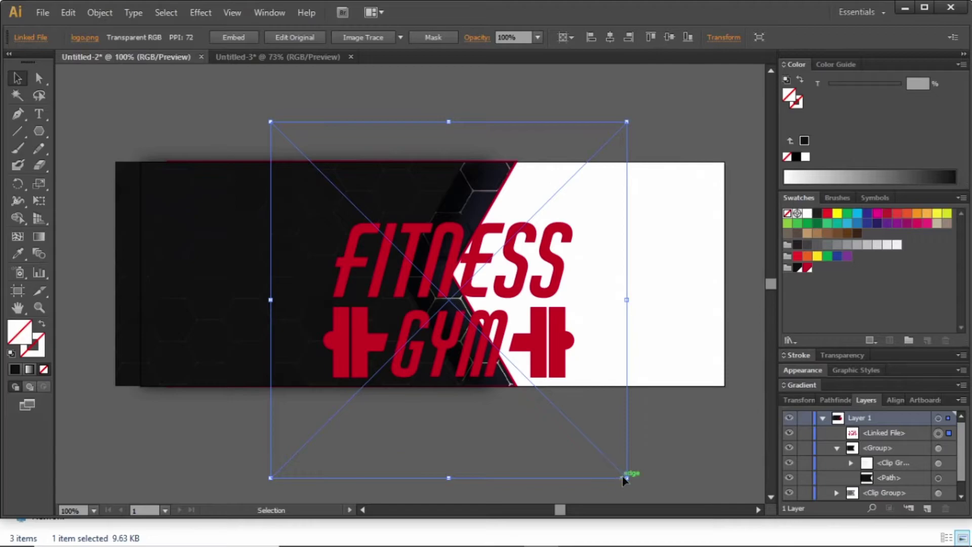
pyautogui.moveTo(625, 479); pyautogui.dragTo(418, 329)
pyautogui.moveTo(335, 214); pyautogui.dragTo(258, 224)
# Align the logo to the artboard's top-left edges and shrink it to about 79 px.
pyautogui.click(595, 37)
pyautogui.click(650, 40)
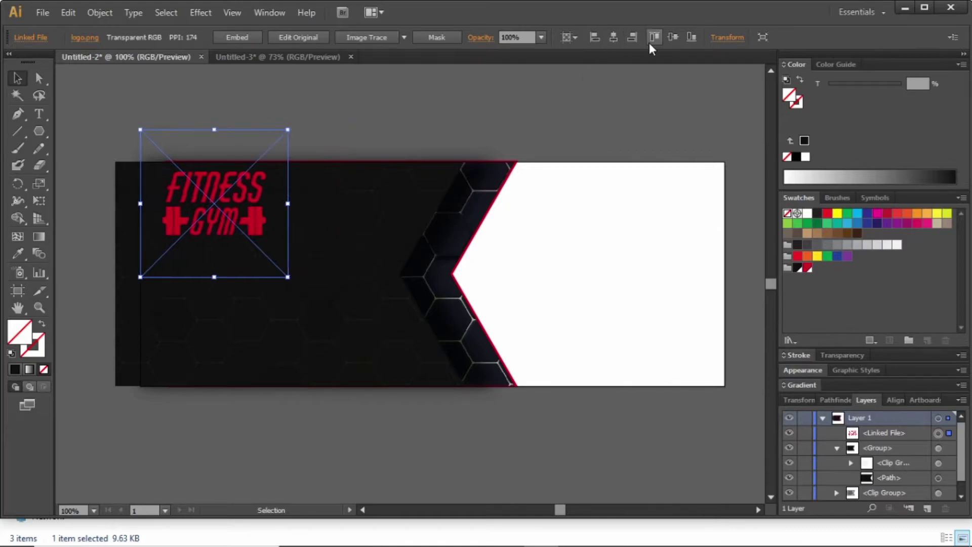
pyautogui.moveTo(288, 309); pyautogui.dragTo(207, 228)
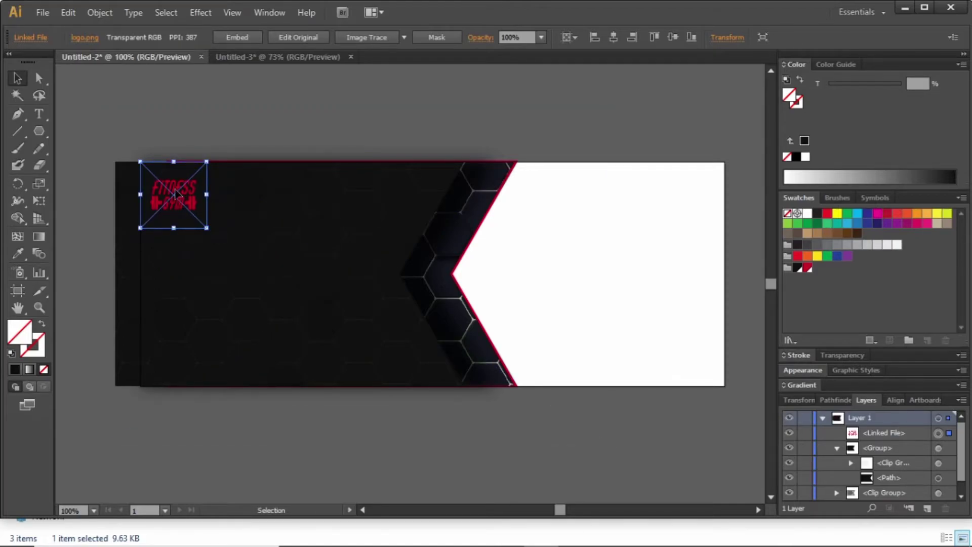
pyautogui.click(199, 101)
pyautogui.click(186, 195)
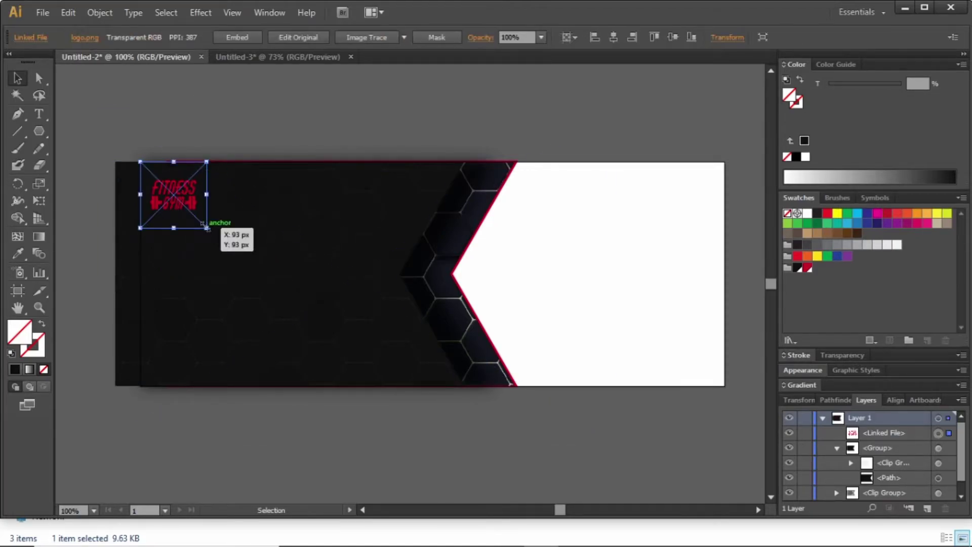
pyautogui.moveTo(206, 228); pyautogui.dragTo(205, 219)
# Nudge the logo right and slightly down into the top-left corner of the panel.
pyautogui.click(175, 111)
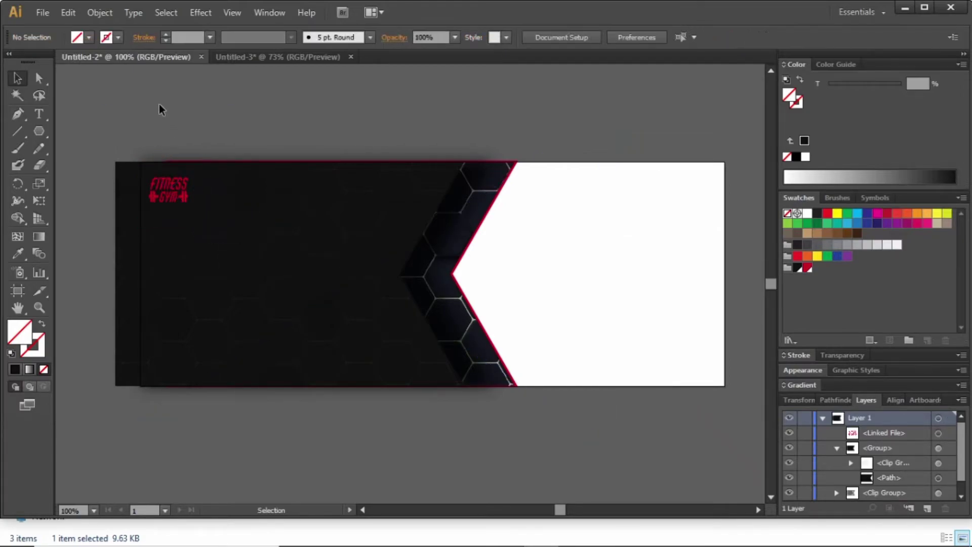
pyautogui.click(170, 191)
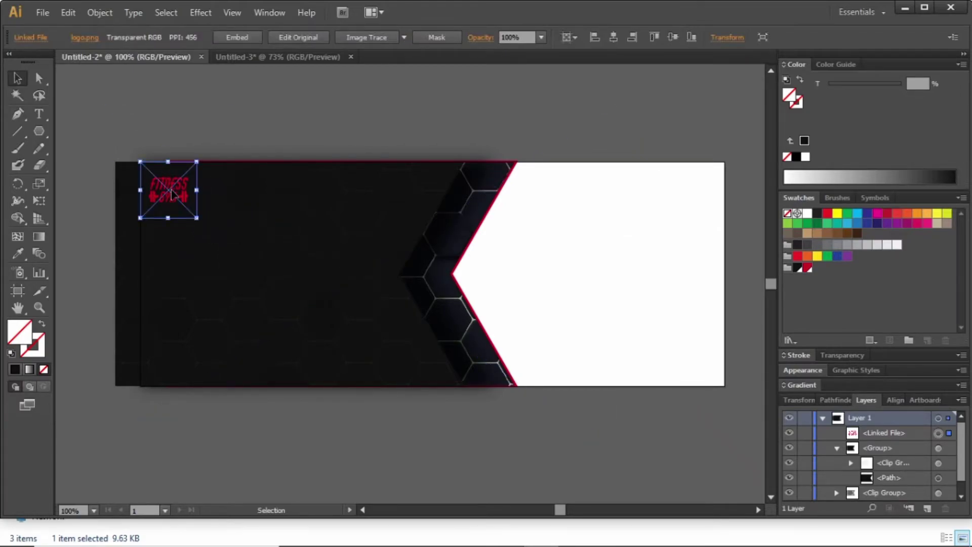
pyautogui.hotkey('shift', 'Right')
pyautogui.hotkey('shift', 'Right')
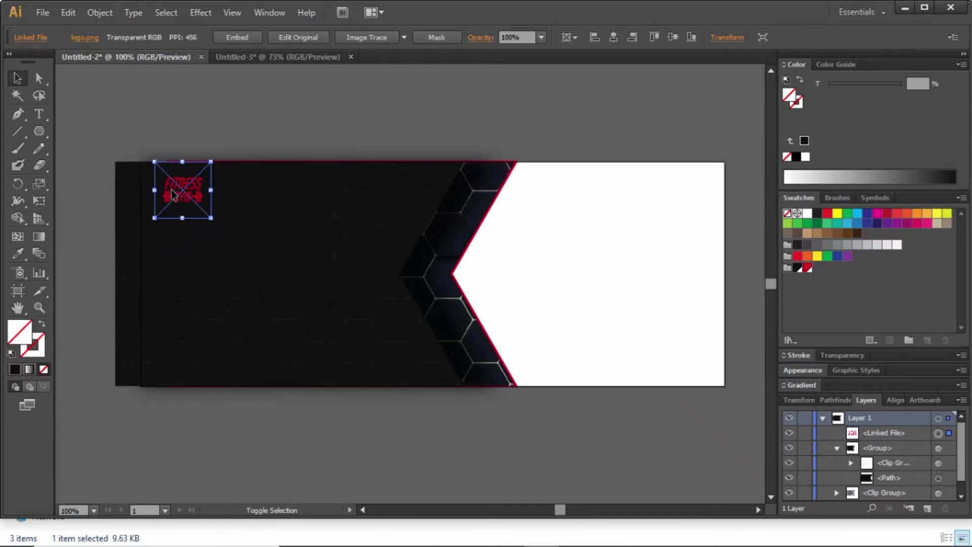
pyautogui.hotkey('shift', 'Right')
pyautogui.hotkey('shift', 'Down')
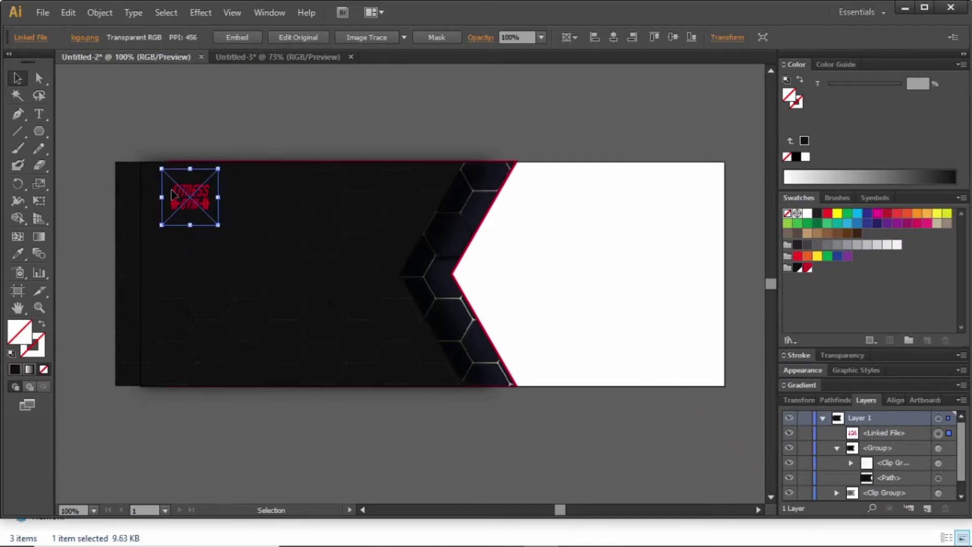
pyautogui.click(141, 95)
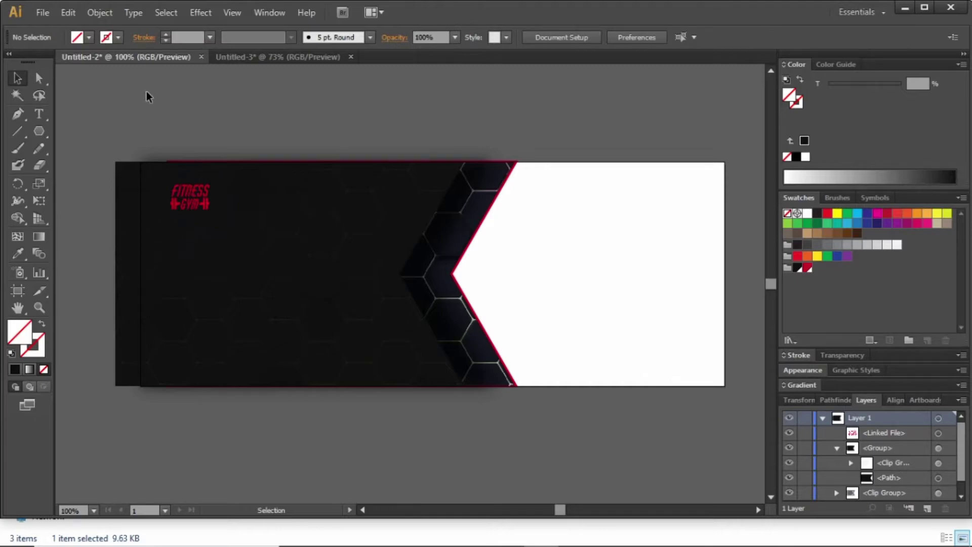
# Type the S.H.A.P.E. headline and fill it white.
pyautogui.click(39, 115)
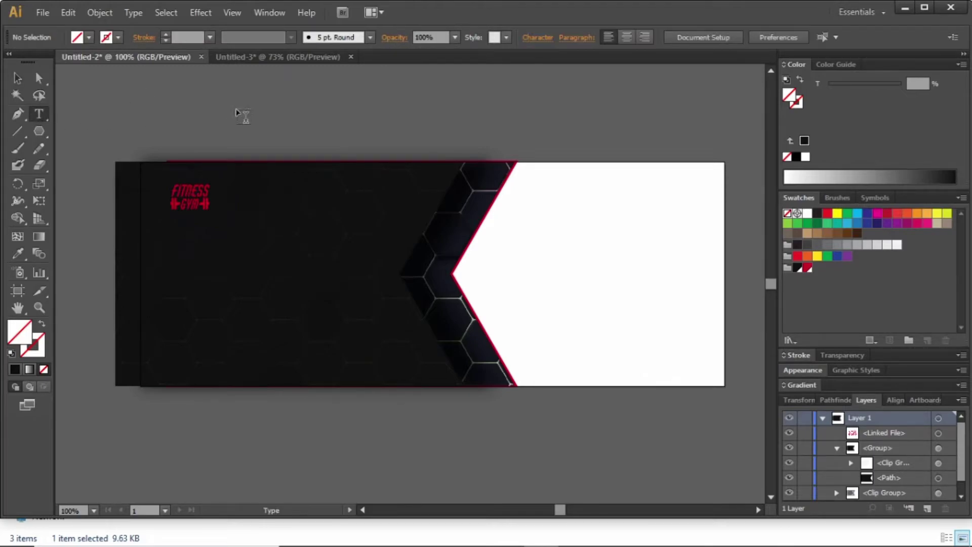
pyautogui.click(296, 171)
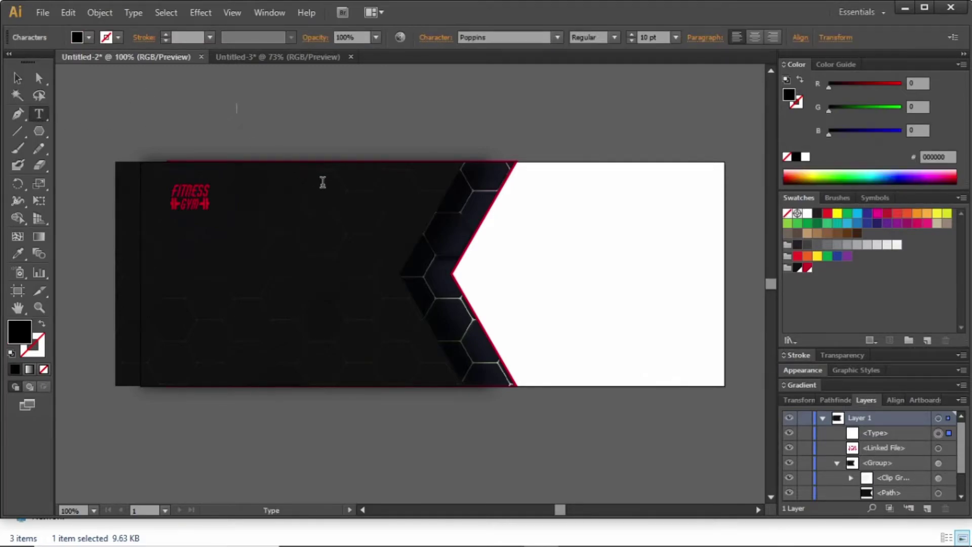
pyautogui.write('S.H.A.P.E.')
pyautogui.click(18, 78)
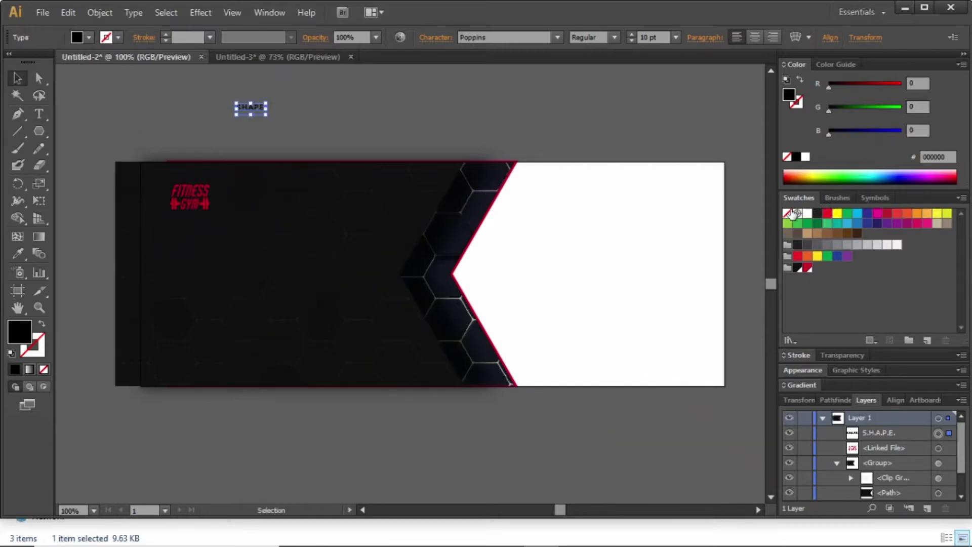
pyautogui.click(809, 217)
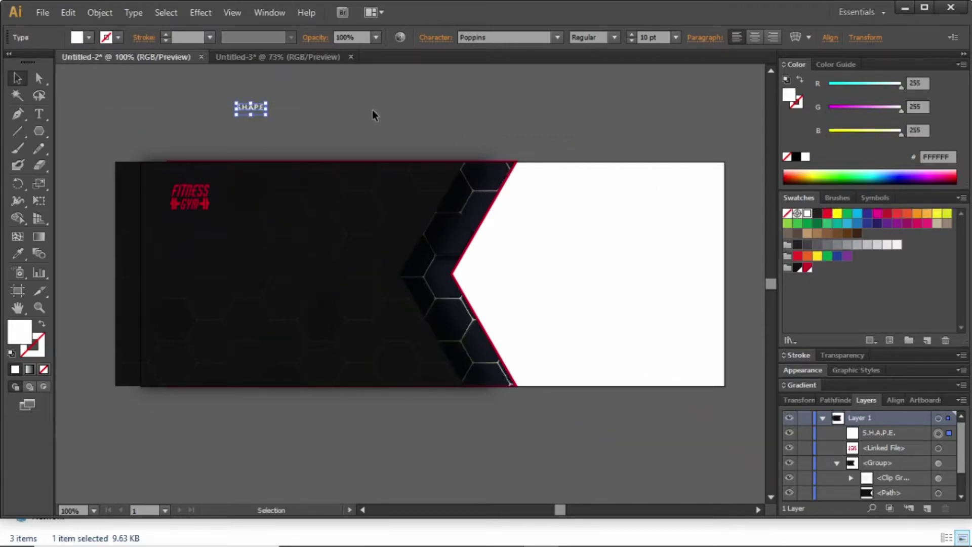
pyautogui.click(322, 93)
# Set the headline to 30 pt, centre-align it, and move it onto the banner's left side.
pyautogui.click(267, 114)
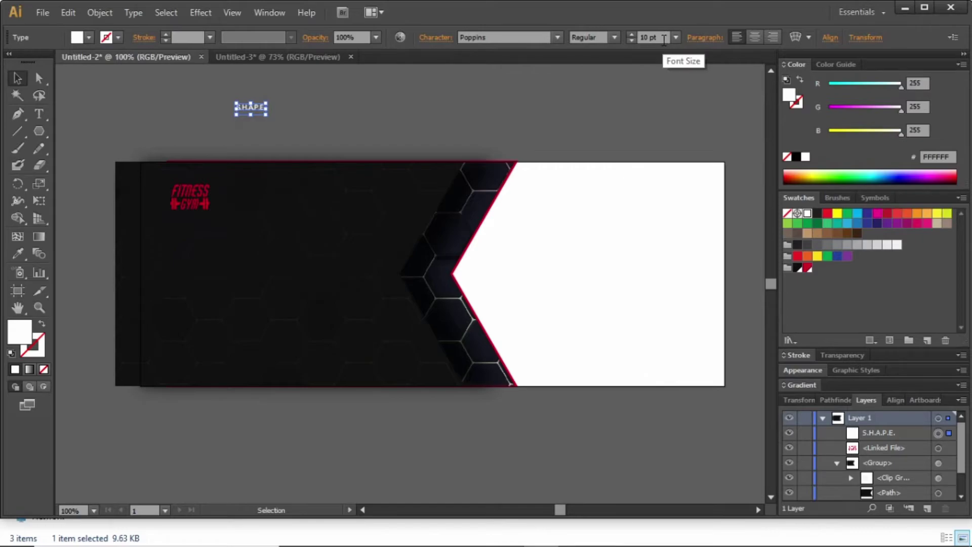
pyautogui.doubleClick(664, 40)
pyautogui.write('40')
pyautogui.press('Return')
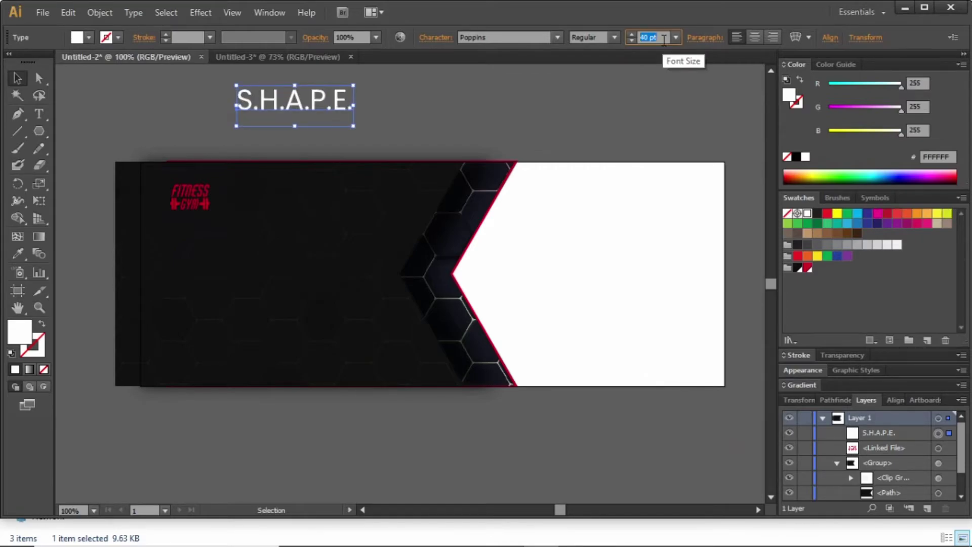
pyautogui.write('30')
pyautogui.press('Return')
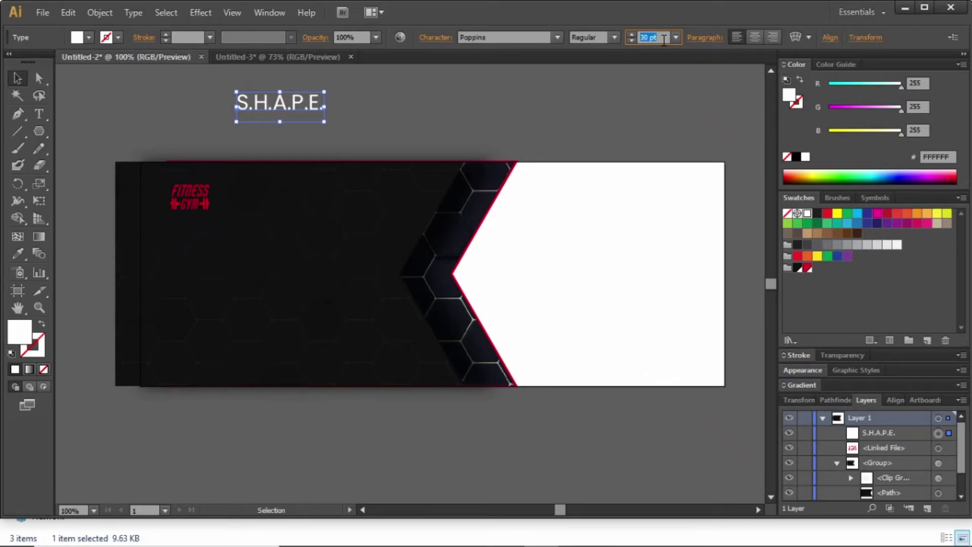
pyautogui.click(752, 38)
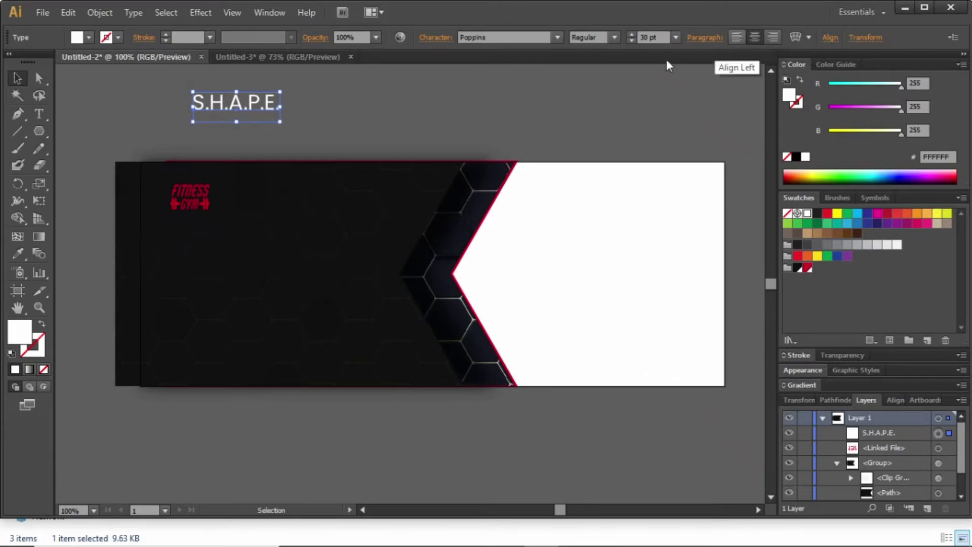
pyautogui.moveTo(246, 114); pyautogui.dragTo(271, 278)
# Enlarge the S.H.A.P.E. headline to 40 pt.
pyautogui.click(309, 452)
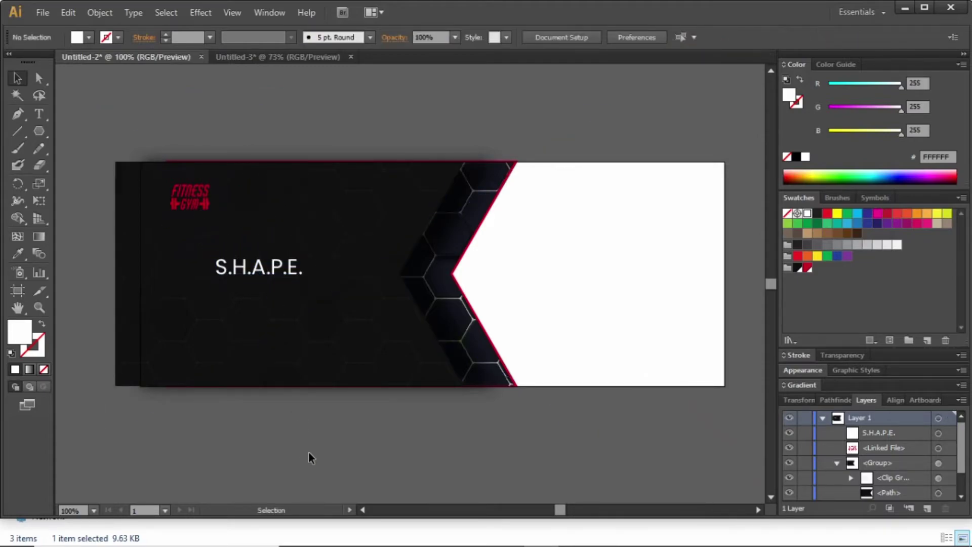
pyautogui.click(259, 267)
pyautogui.click(650, 39)
pyautogui.write('40')
pyautogui.press('Return')
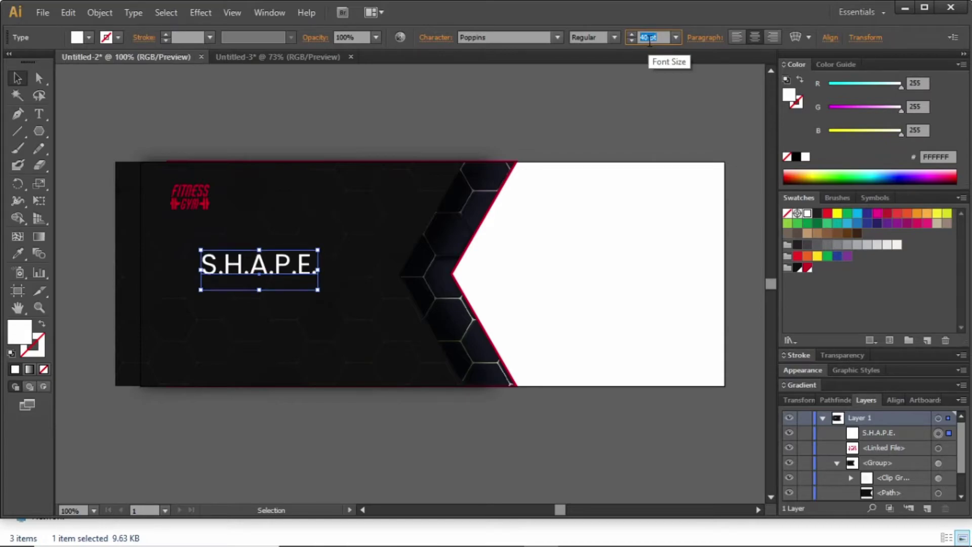
# Duplicate S.H.A.P.E. below itself and retype the copy as YOUR BODY TODAY.
pyautogui.press('Escape')
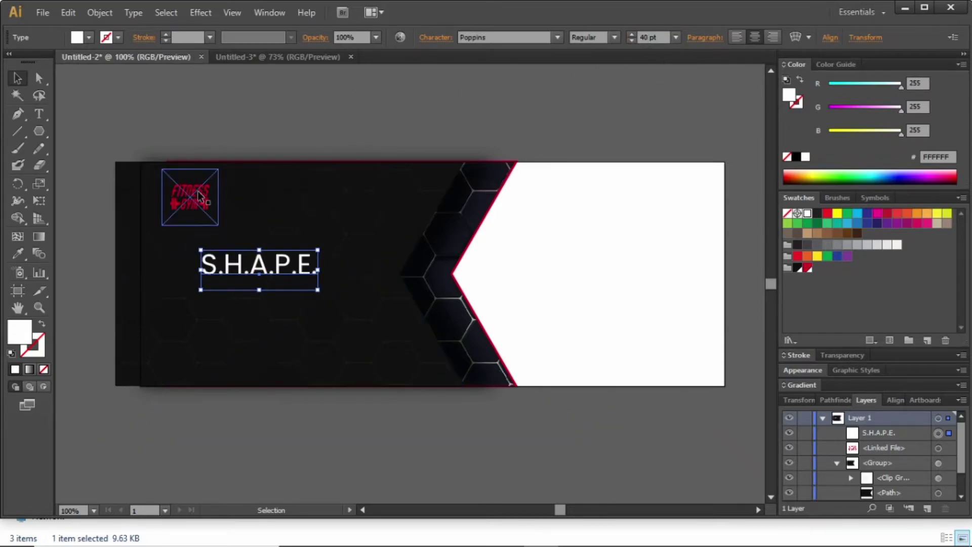
pyautogui.click(296, 454)
pyautogui.click(278, 276)
pyautogui.moveTo(276, 276); pyautogui.dragTo(276, 327)
pyautogui.press('t')
pyautogui.click(273, 319)
pyautogui.hotkey('ctrl', 'a')
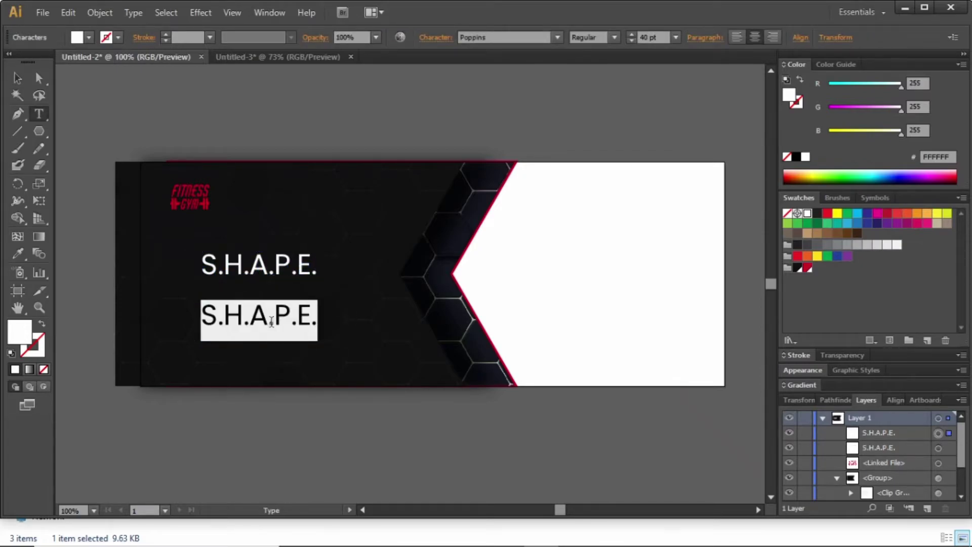
pyautogui.write('YOUR BODY TODAY')
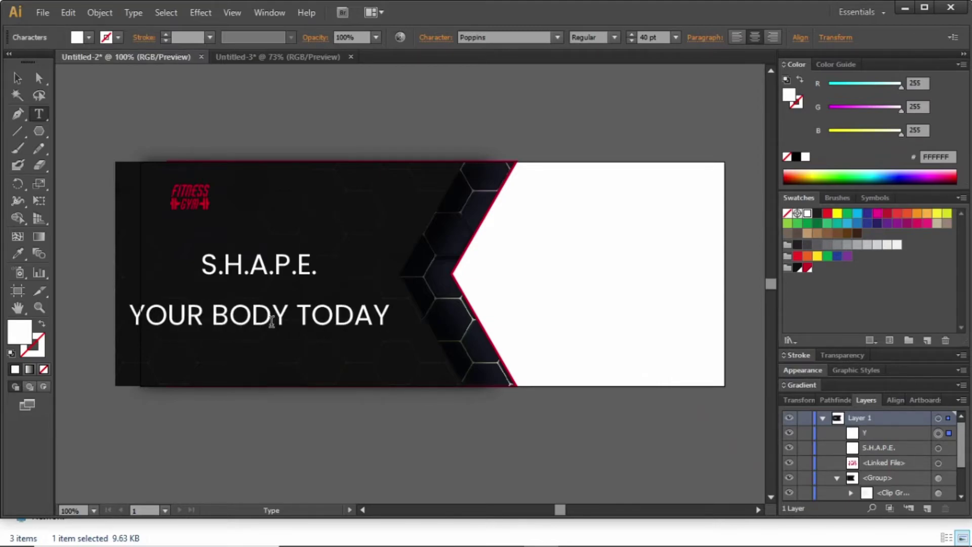
pyautogui.click(17, 78)
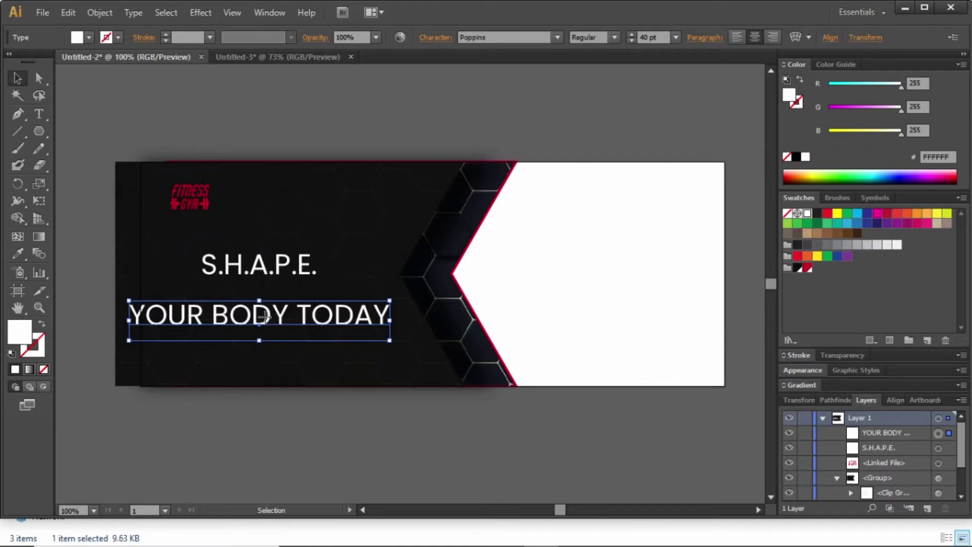
# Duplicate the tagline further down and retype it as JOIN US TODAY.
pyautogui.moveTo(265, 320); pyautogui.dragTo(262, 388)
pyautogui.press('t')
pyautogui.tripleClick(262, 383)
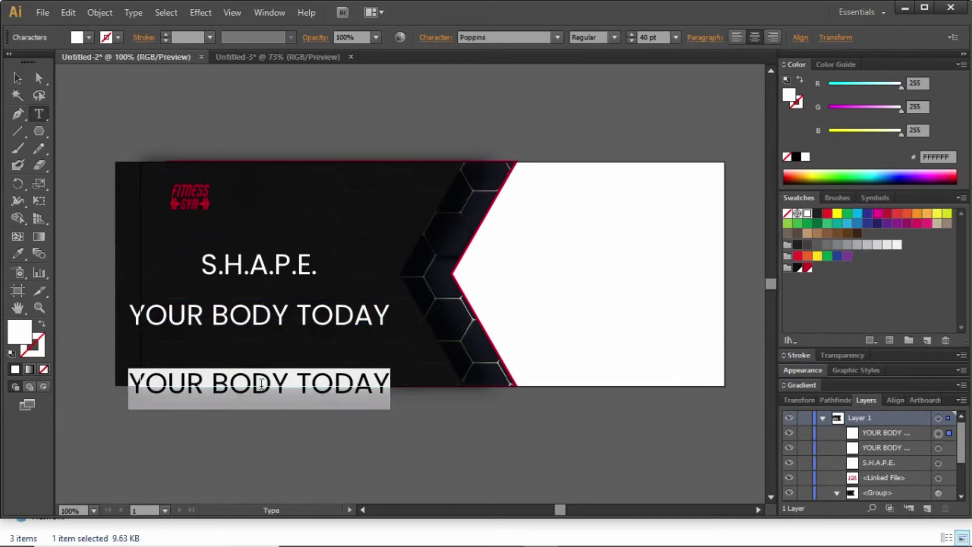
pyautogui.write('JOIN US TODAY')
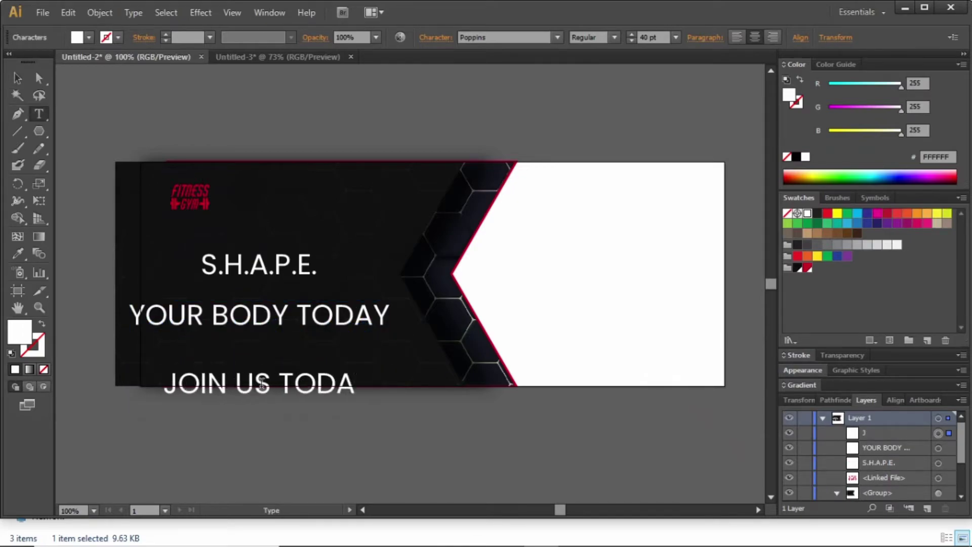
pyautogui.click(17, 78)
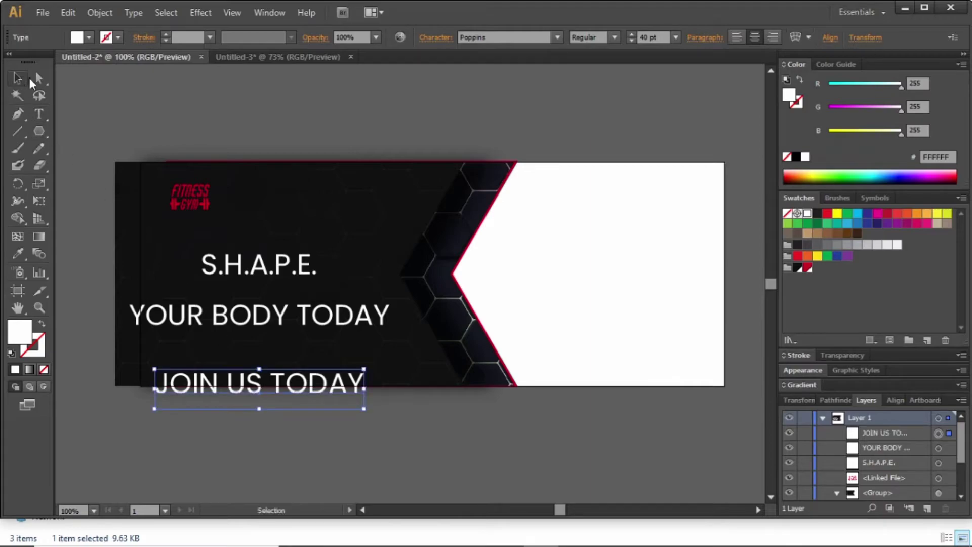
# Set the YOUR BODY TODAY tagline to 12 pt.
pyautogui.click(216, 314)
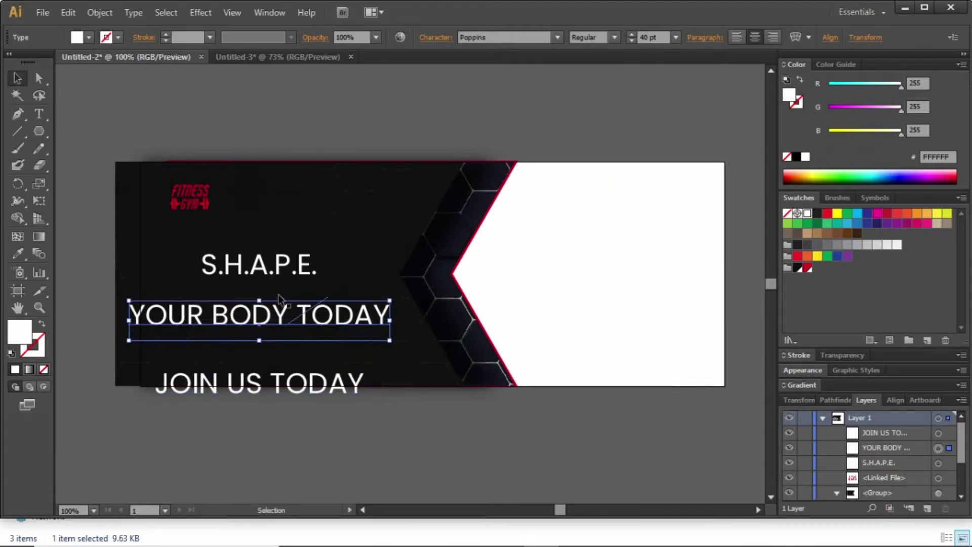
pyautogui.click(657, 38)
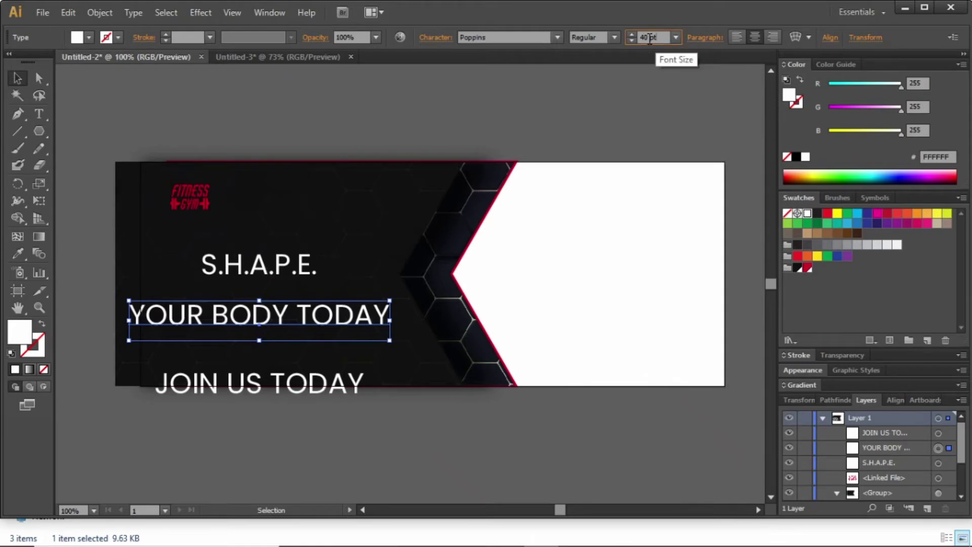
pyautogui.moveTo(650, 39); pyautogui.dragTo(641, 39)
pyautogui.write('12')
pyautogui.press('Return')
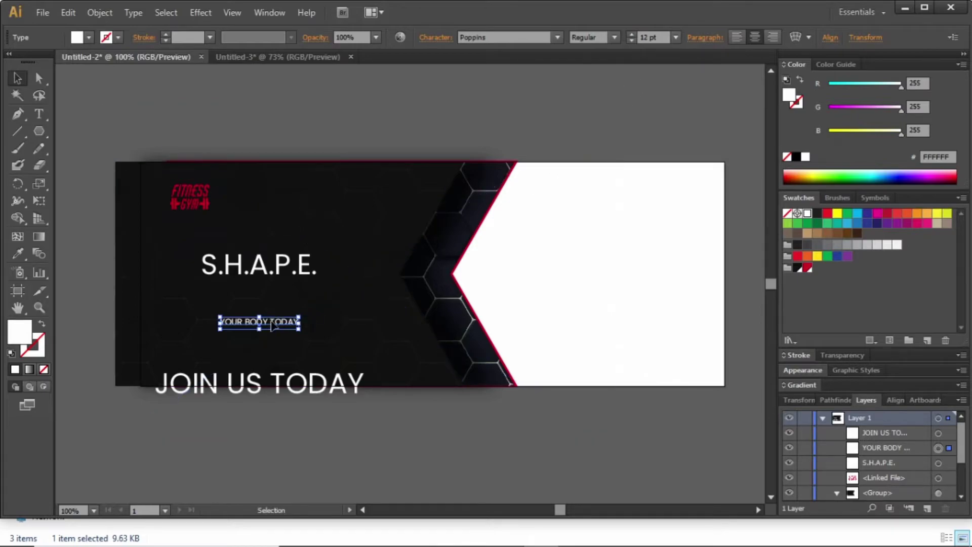
# Move YOUR BODY TODAY up directly beneath the S.H.A.P.E. headline.
pyautogui.moveTo(271, 320); pyautogui.dragTo(272, 287)
pyautogui.press('z')
pyautogui.moveTo(136, 181); pyautogui.dragTo(379, 371)
pyautogui.press('v')
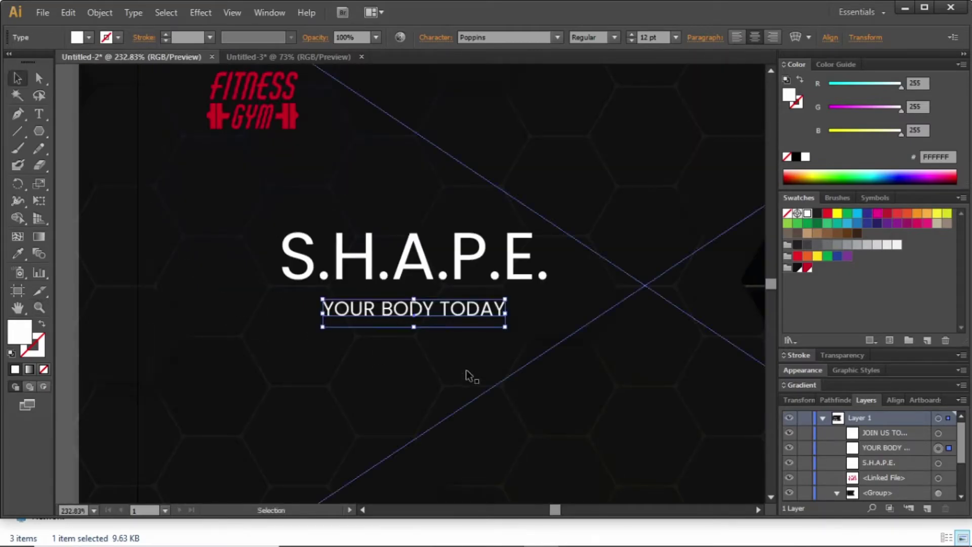
# Set the tagline's character tracking to 280.
pyautogui.click(429, 38)
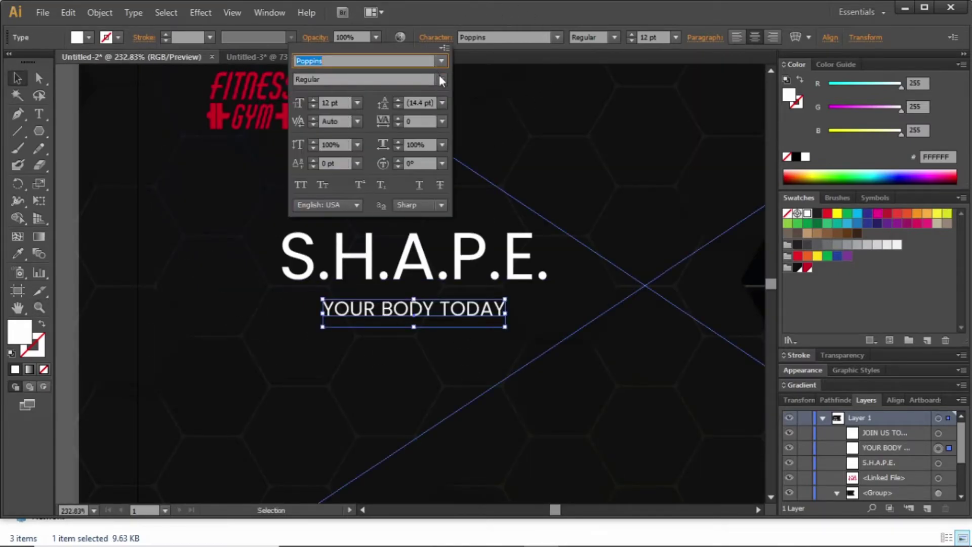
pyautogui.click(421, 122)
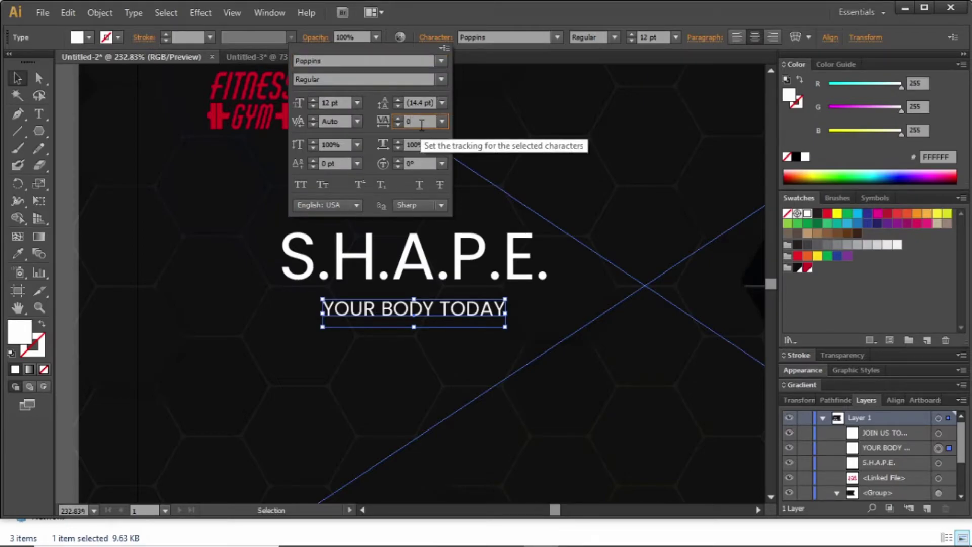
pyautogui.press('Up')
pyautogui.press('Up')
pyautogui.press('Up')
pyautogui.press('Up')
pyautogui.press('Up')
pyautogui.press('Up')
pyautogui.press('Up')
pyautogui.press('Up')
pyautogui.press('Up')
pyautogui.press('Up')
pyautogui.press('Up')
pyautogui.press('Up')
pyautogui.press('Up')
pyautogui.press('Up')
pyautogui.press('Up')
pyautogui.press('Up')
pyautogui.press('Up')
pyautogui.press('Up')
pyautogui.press('Up')
pyautogui.press('Up')
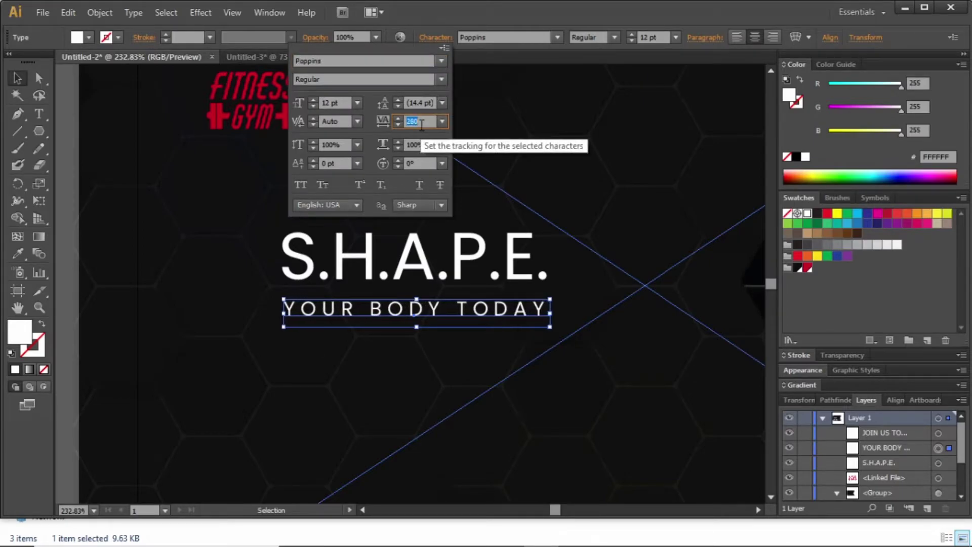
pyautogui.press('Return')
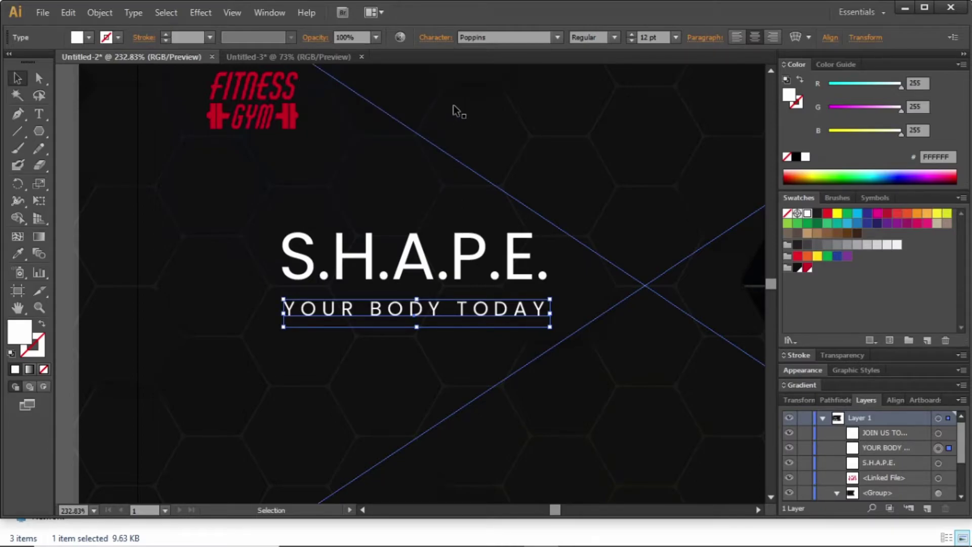
pyautogui.hotkey('ctrl', '0')
pyautogui.click(375, 96)
pyautogui.moveTo(245, 247); pyautogui.dragTo(395, 233)
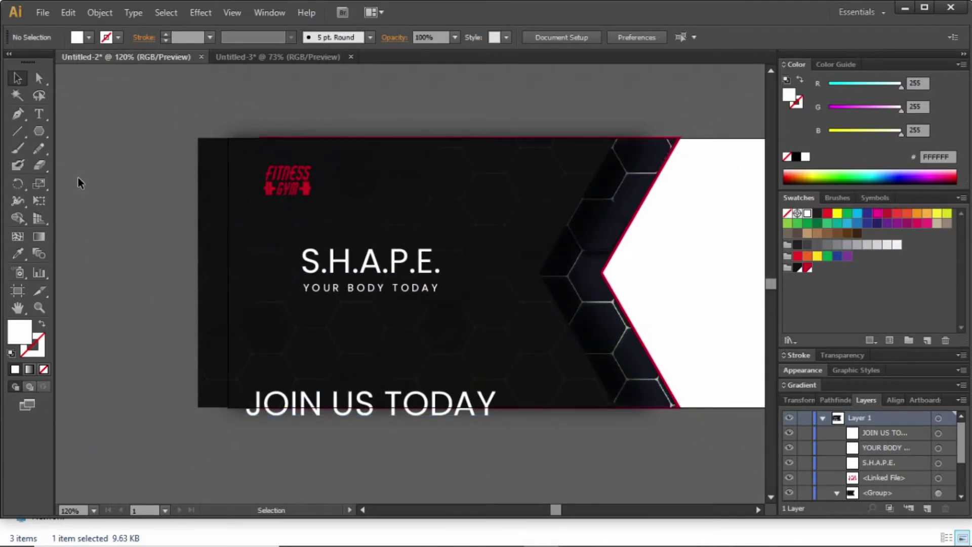
# Scale the S.H.A.P.E. headline and YOUR BODY TODAY tagline down together.
pyautogui.click(358, 262)
pyautogui.keyDown('shift'); pyautogui.click(367, 287); pyautogui.keyUp('shift')
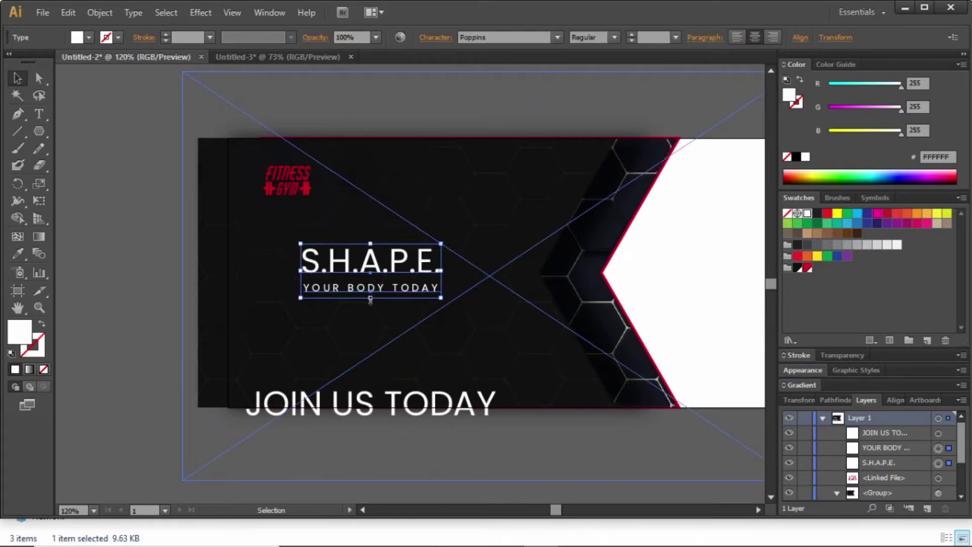
pyautogui.moveTo(371, 300); pyautogui.dragTo(370, 289)
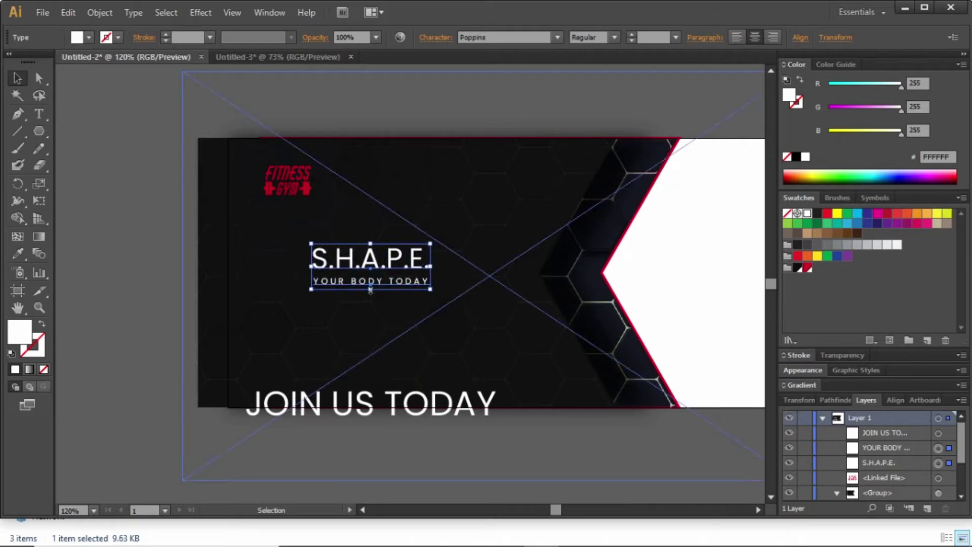
pyautogui.click(147, 209)
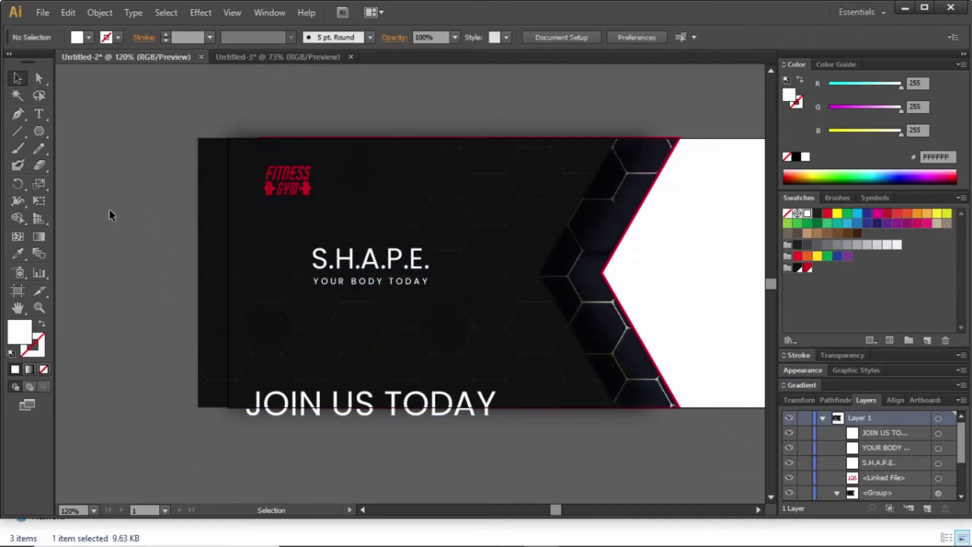
# Draw an empty area text box below the tagline.
pyautogui.click(46, 115)
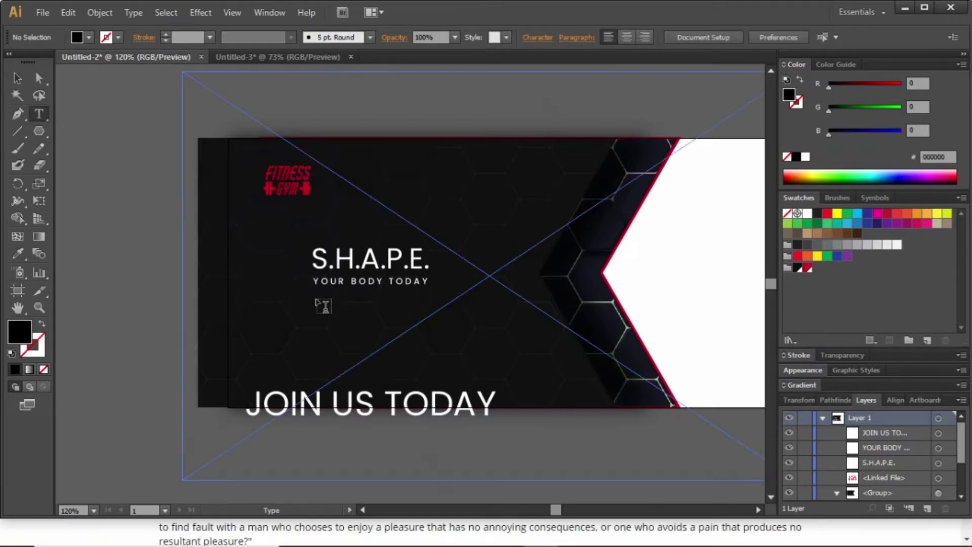
pyautogui.moveTo(316, 300); pyautogui.dragTo(427, 340)
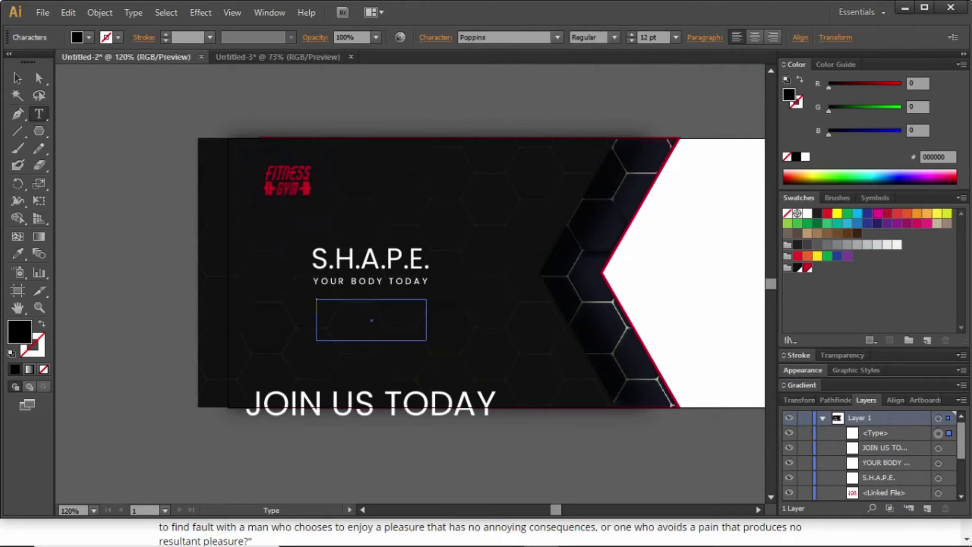
pyautogui.click(492, 533)
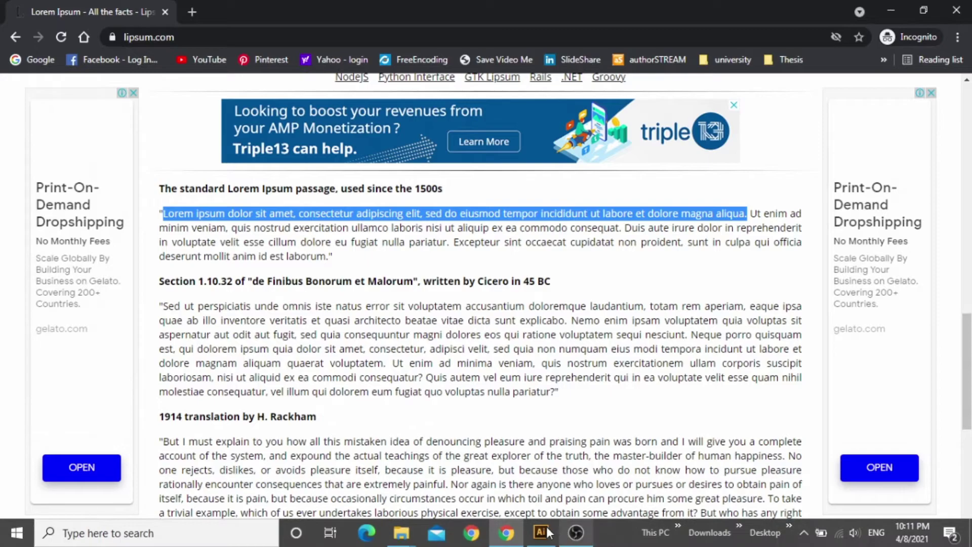
# Paste the copied Lorem ipsum sentence into the banner's empty text box.
pyautogui.click(543, 533)
pyautogui.hotkey('ctrl', 'v')
# Give the Lorem ipsum paragraph tighter tracking and white text.
pyautogui.click(18, 78)
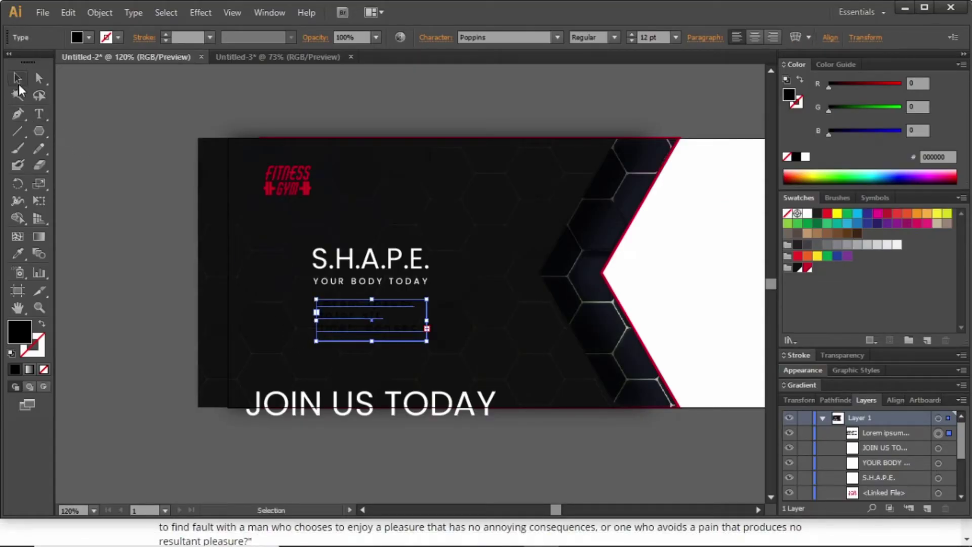
pyautogui.click(437, 38)
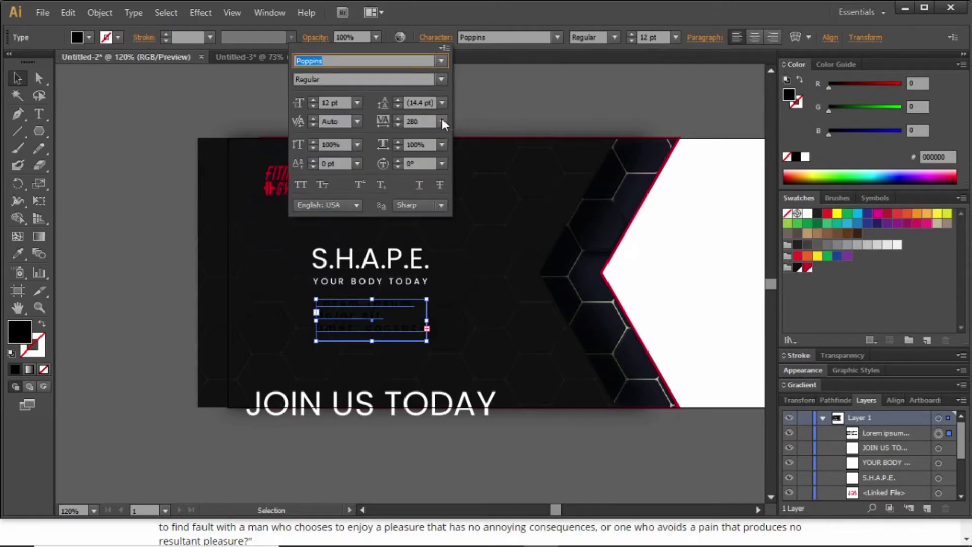
pyautogui.click(442, 121)
pyautogui.click(460, 230)
pyautogui.press('Escape')
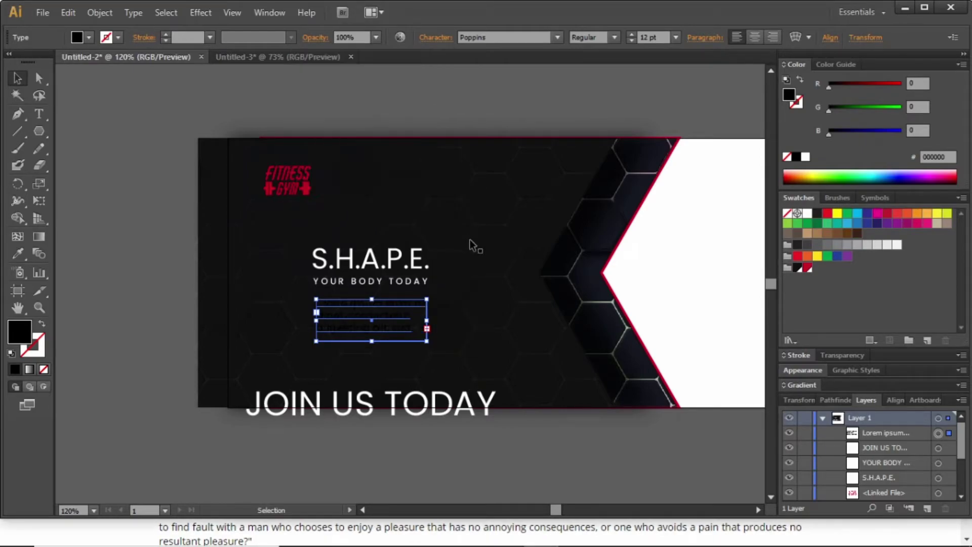
pyautogui.click(810, 214)
pyautogui.click(445, 104)
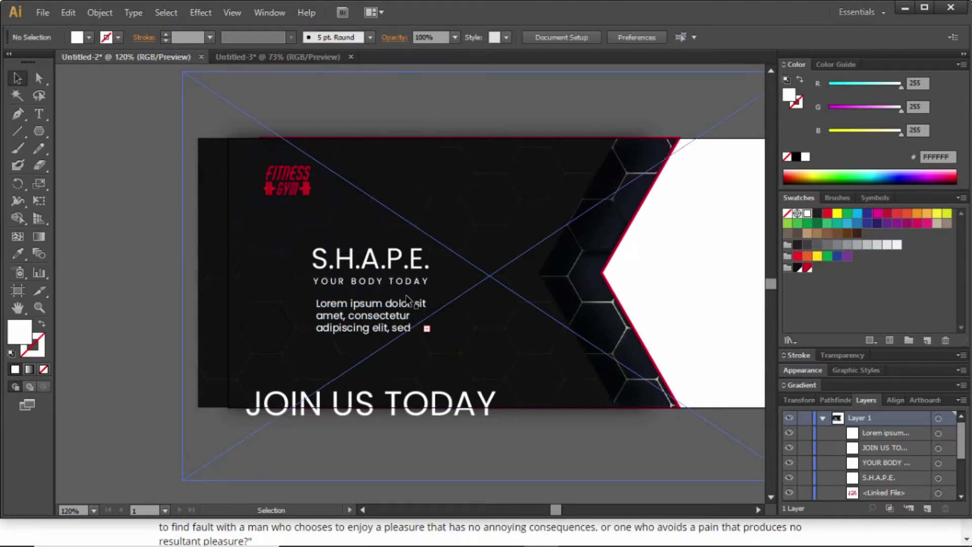
# Centre-align the paragraph and recolour it light grey #BCBBBB.
pyautogui.click(401, 309)
pyautogui.click(754, 42)
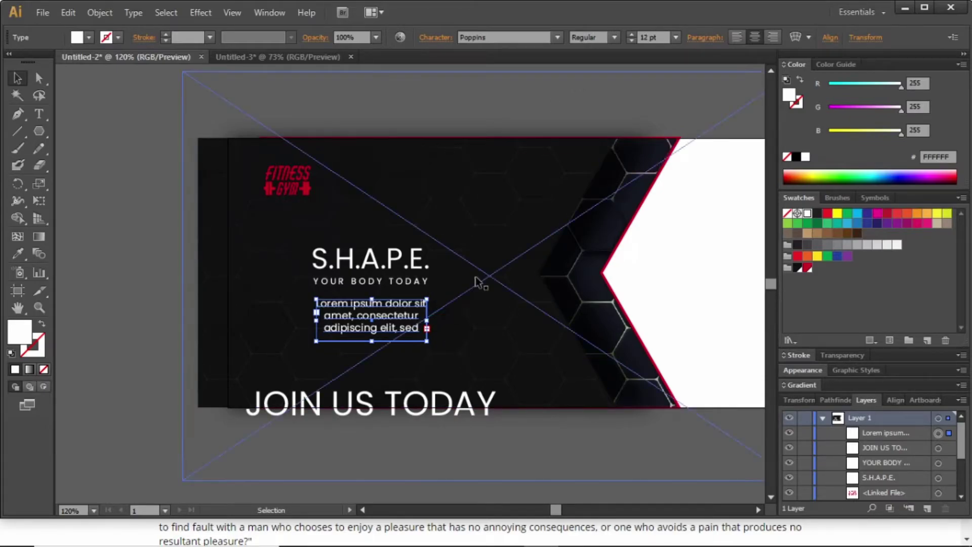
pyautogui.scroll(-3, 661, 38)
pyautogui.scroll(-1, 661, 38)
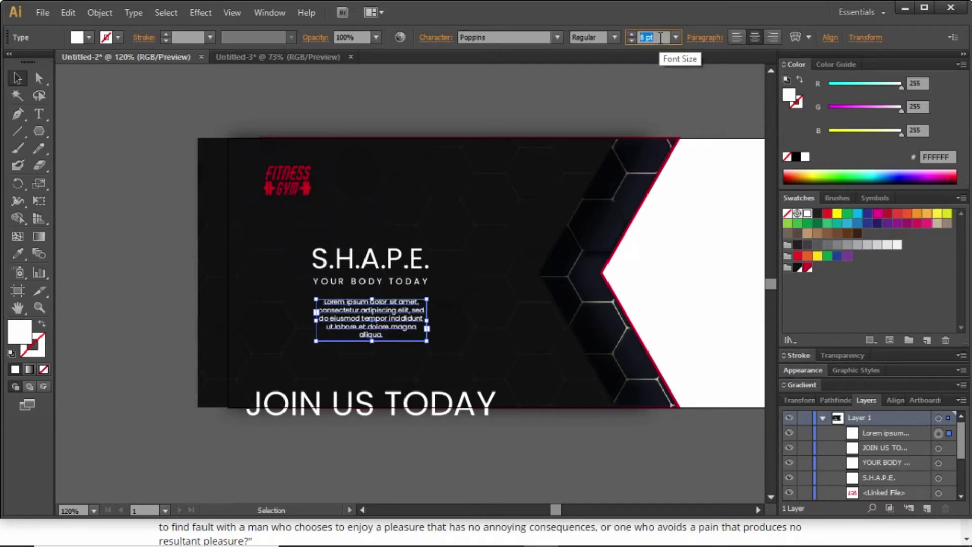
pyautogui.click(557, 84)
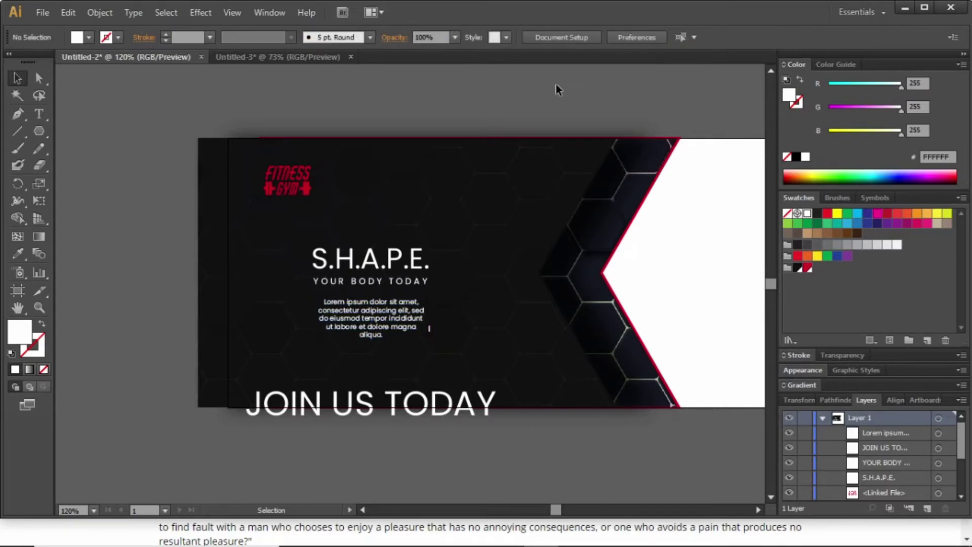
pyautogui.click(415, 307)
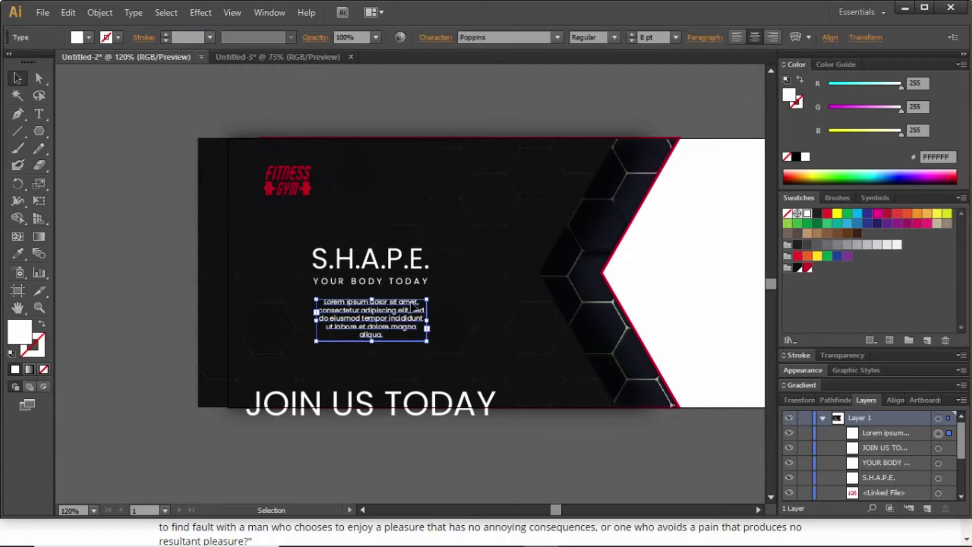
pyautogui.doubleClick(20, 332)
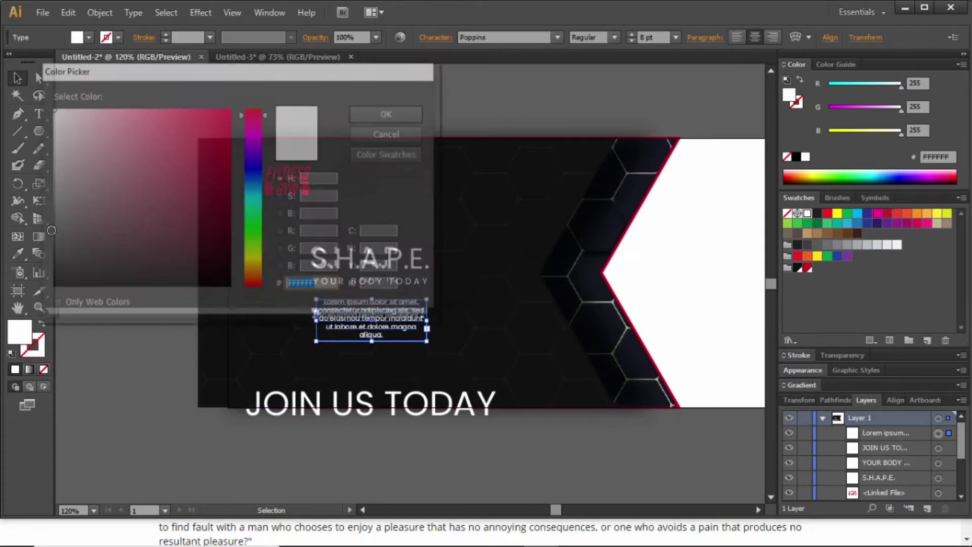
pyautogui.moveTo(62, 122); pyautogui.dragTo(52, 155)
pyautogui.click(367, 111)
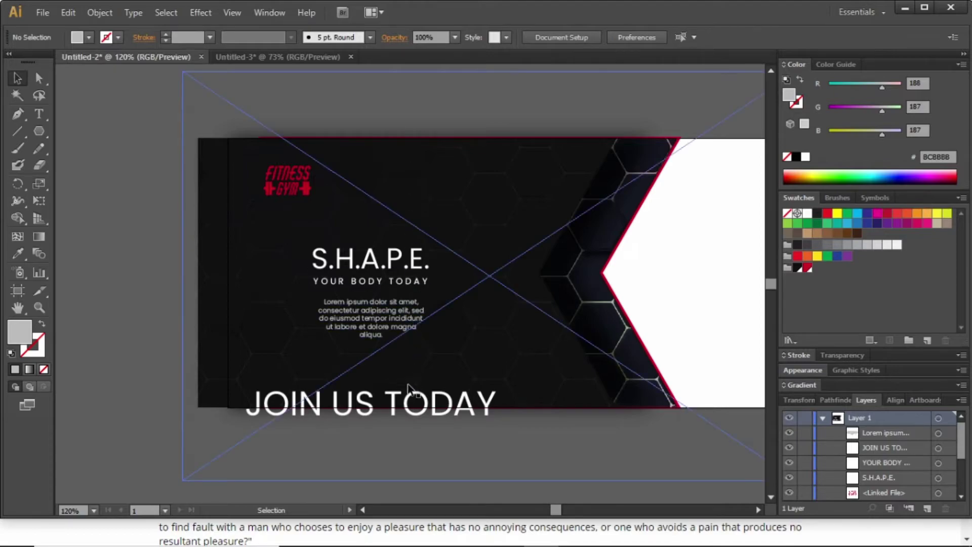
# Move JOIN US TODAY lower and draw a small red rectangle under the paragraph.
pyautogui.moveTo(415, 414); pyautogui.dragTo(422, 446)
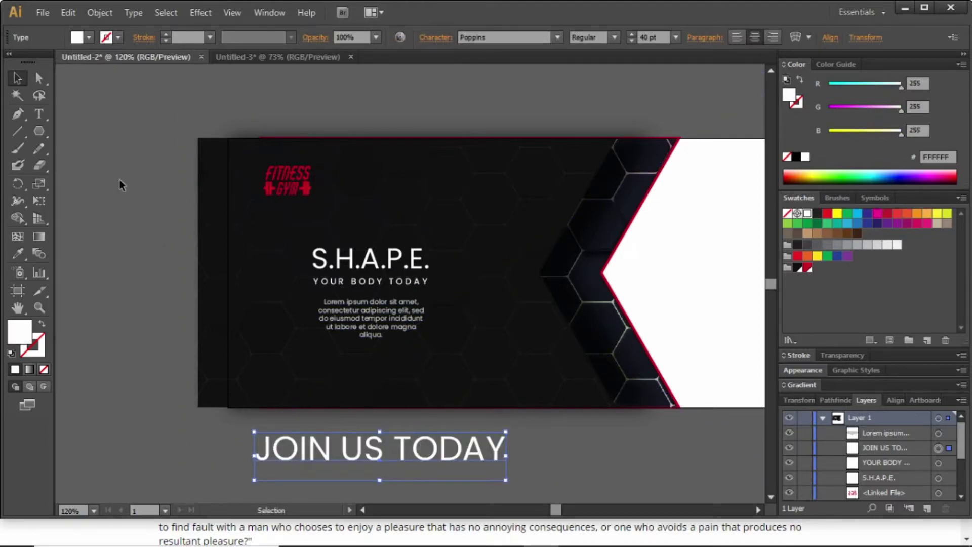
pyautogui.click(166, 324)
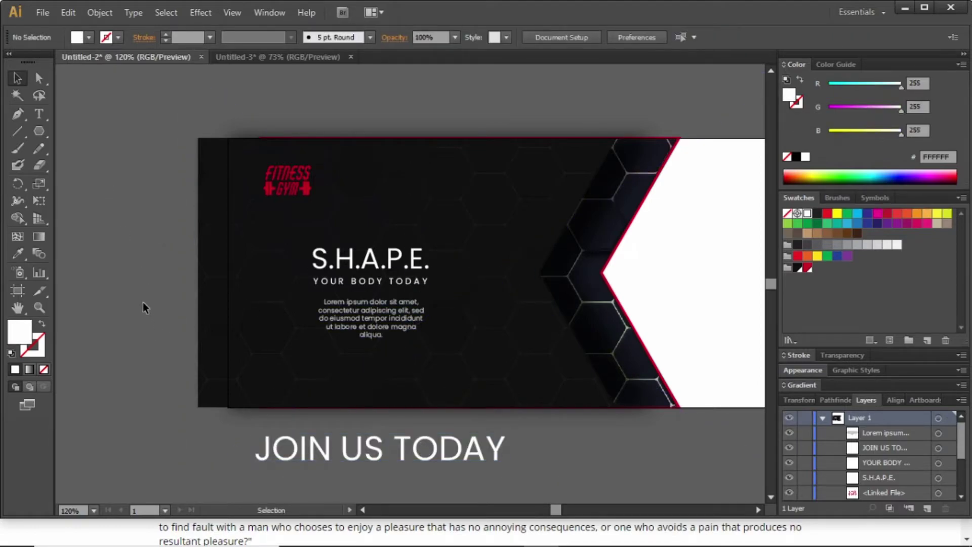
pyautogui.moveTo(41, 133); pyautogui.dragTo(101, 131)
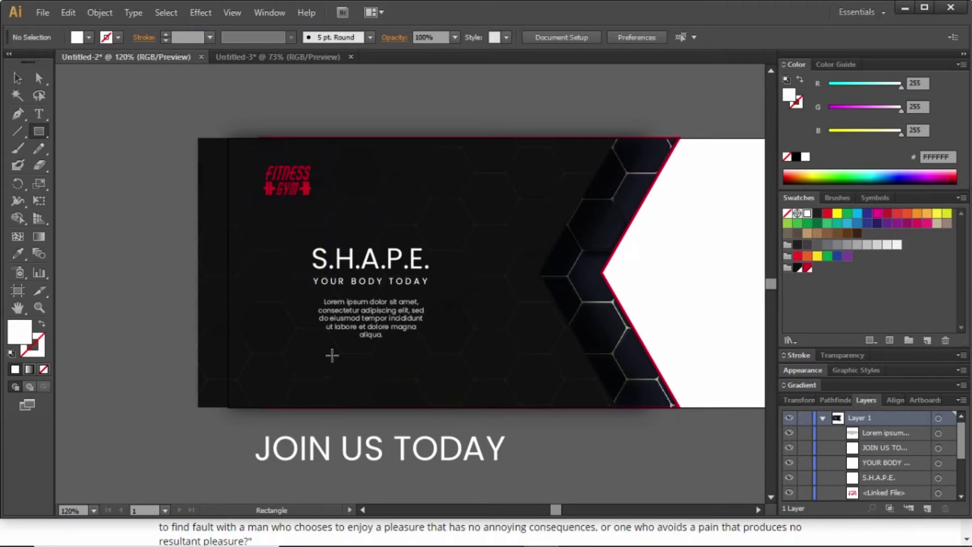
pyautogui.moveTo(332, 356); pyautogui.dragTo(412, 380)
pyautogui.click(17, 78)
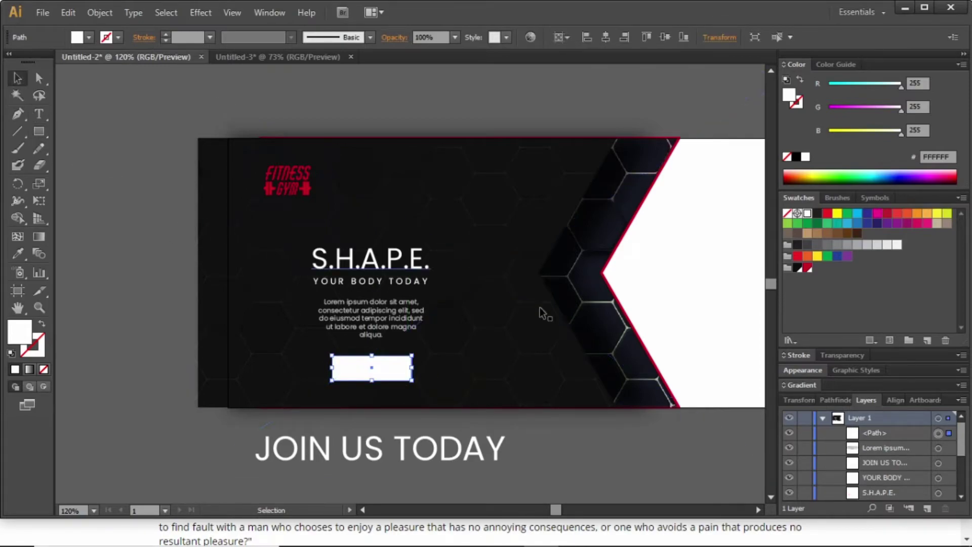
pyautogui.click(808, 268)
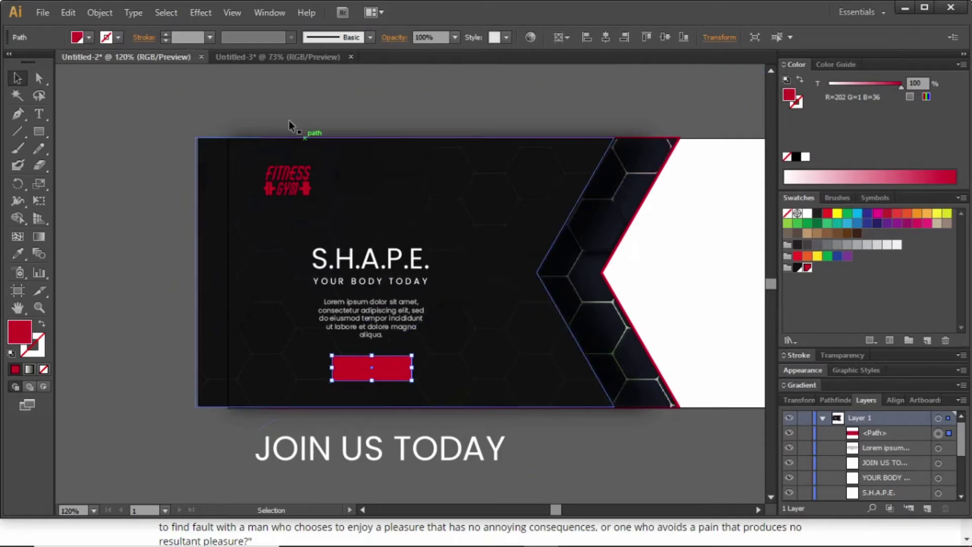
pyautogui.press('z')
pyautogui.moveTo(306, 323); pyautogui.dragTo(462, 448)
# Apply a Stylize Round Corners effect with a 16 px radius to the red rectangle.
pyautogui.press('v')
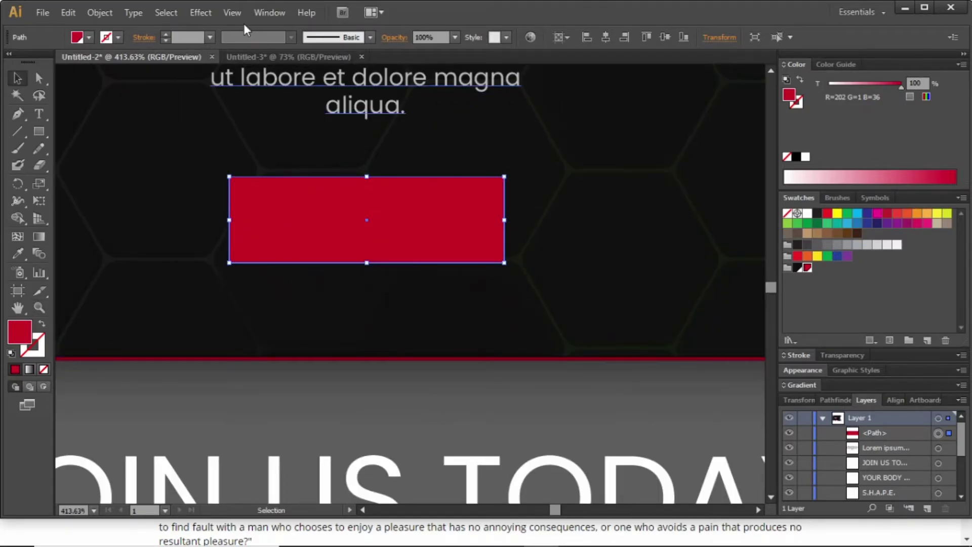
pyautogui.click(203, 11)
pyautogui.moveTo(320, 175)
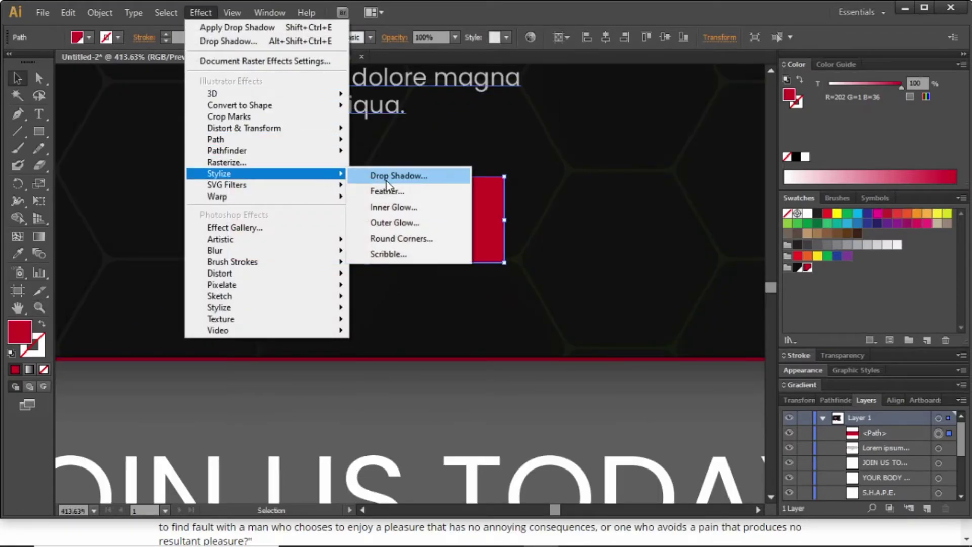
pyautogui.click(402, 236)
pyautogui.moveTo(252, 113); pyautogui.dragTo(626, 301)
pyautogui.click(487, 360)
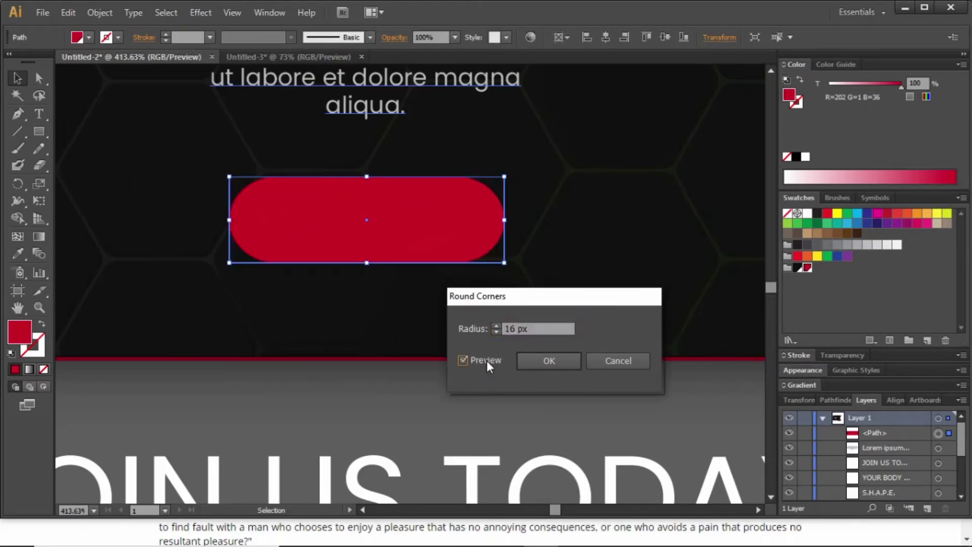
pyautogui.click(534, 330)
pyautogui.press('Up')
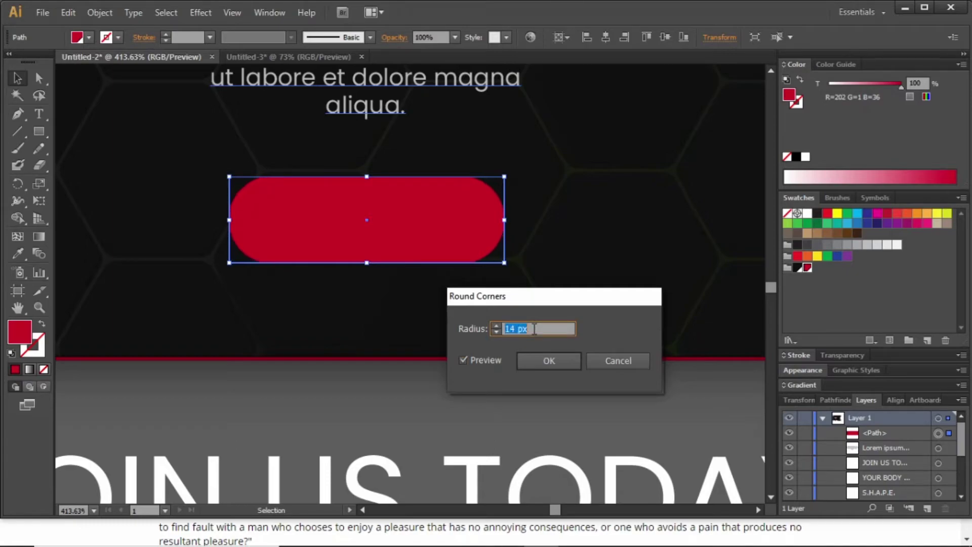
pyautogui.press('Up')
pyautogui.press('Up')
pyautogui.press('Up')
pyautogui.press('Down')
pyautogui.press('Down')
pyautogui.press('Down')
pyautogui.press('Return')
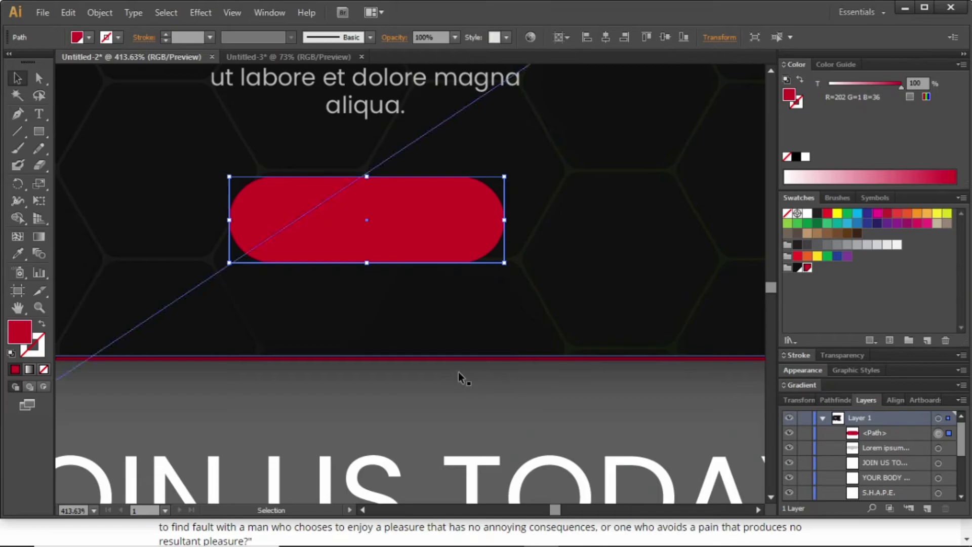
# Move the JOIN US TODAY text onto the red pill and set it to 8 pt.
pyautogui.keyDown('alt'); pyautogui.scroll(-4, 427, 283); pyautogui.keyUp('alt')
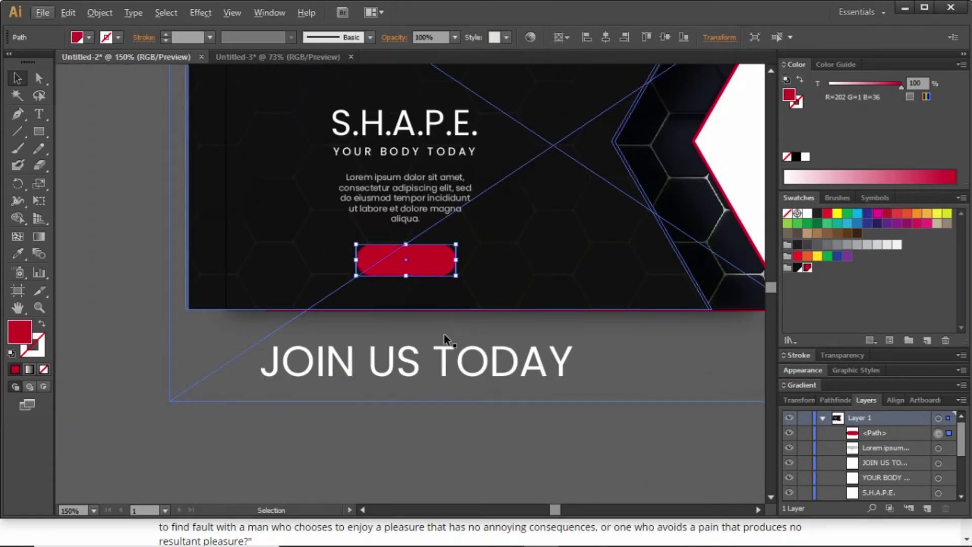
pyautogui.click(445, 367)
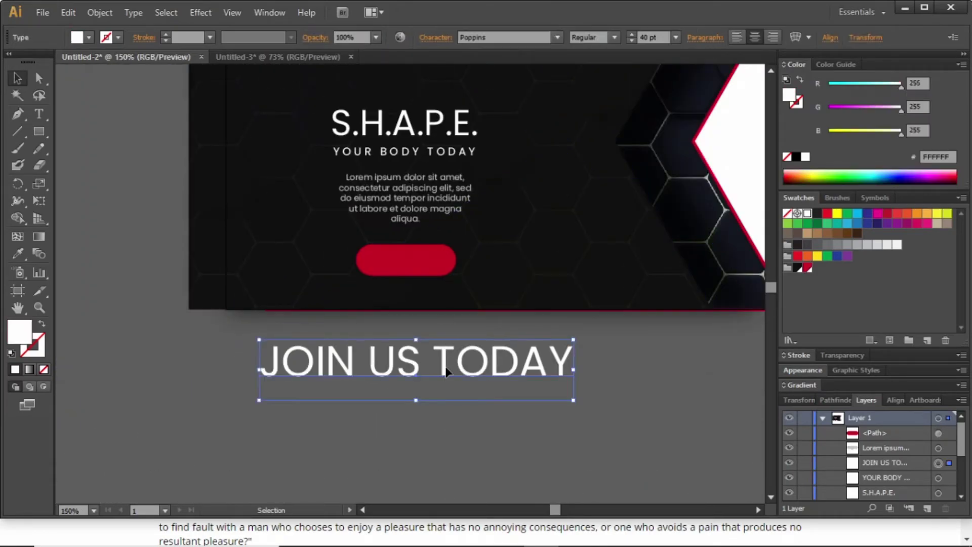
pyautogui.keyDown('shift'); pyautogui.click(418, 255); pyautogui.keyUp('shift')
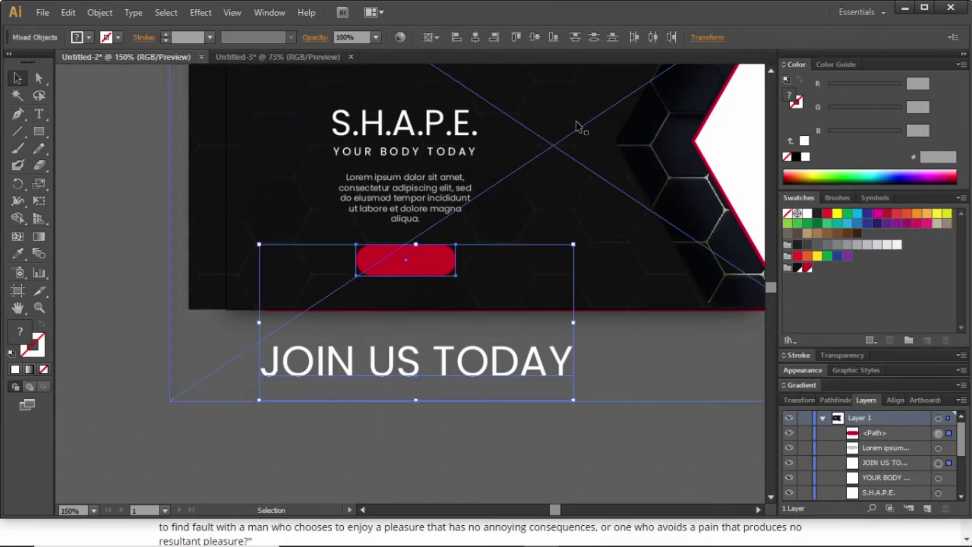
pyautogui.click(478, 333)
pyautogui.moveTo(485, 360); pyautogui.dragTo(473, 266)
pyautogui.click(654, 38)
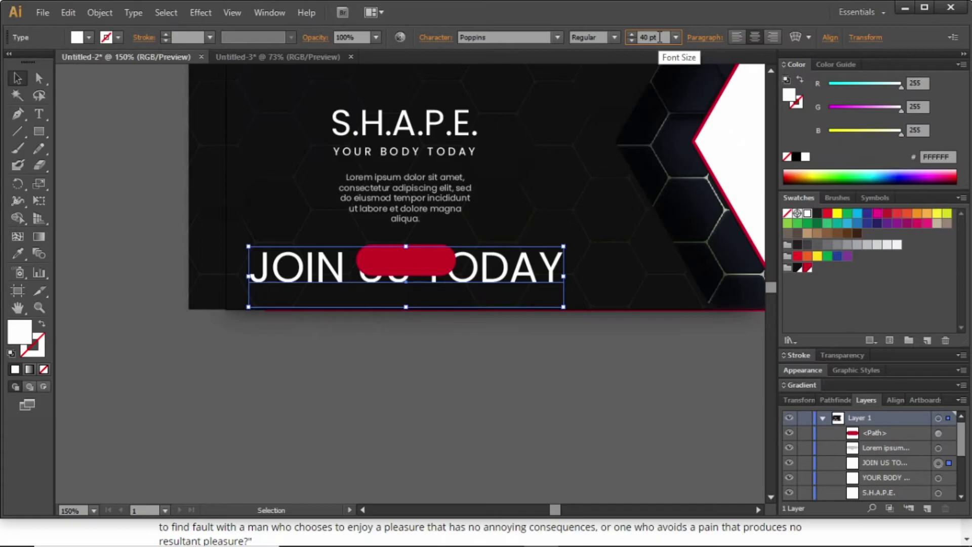
pyautogui.write('20')
pyautogui.press('Return')
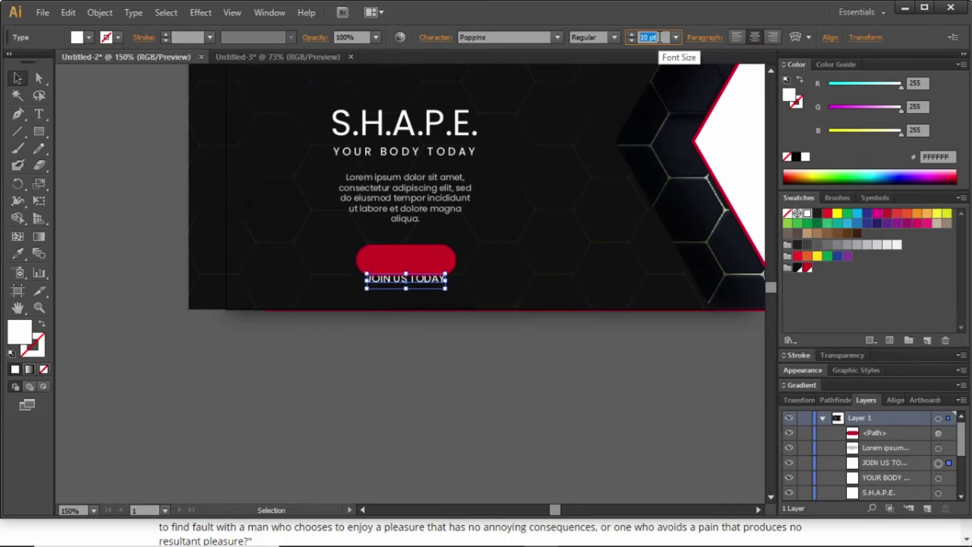
pyautogui.write('8')
pyautogui.press('Return')
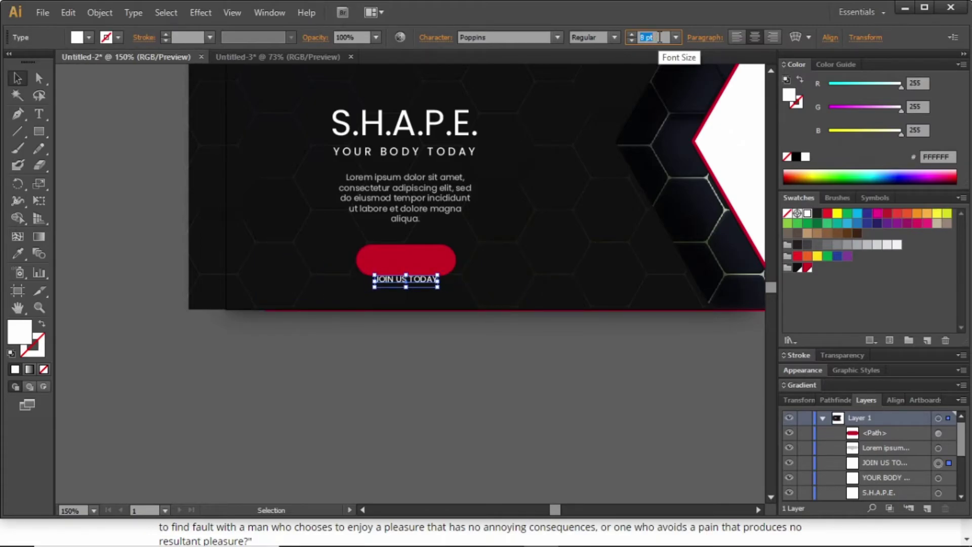
pyautogui.press('Escape')
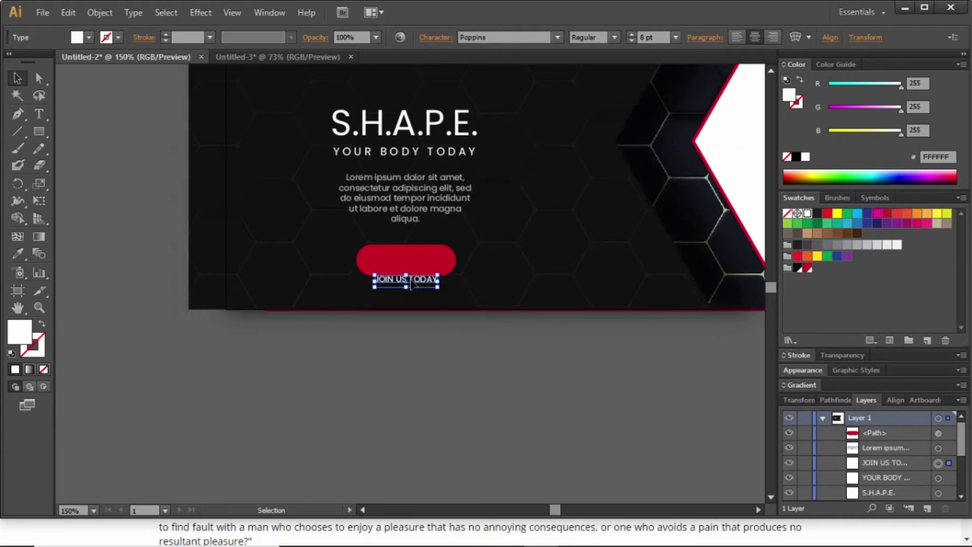
# Bring the label in front of the pill, nudge it to centre, and group both.
pyautogui.rightClick(419, 279)
pyautogui.moveTo(515, 431)
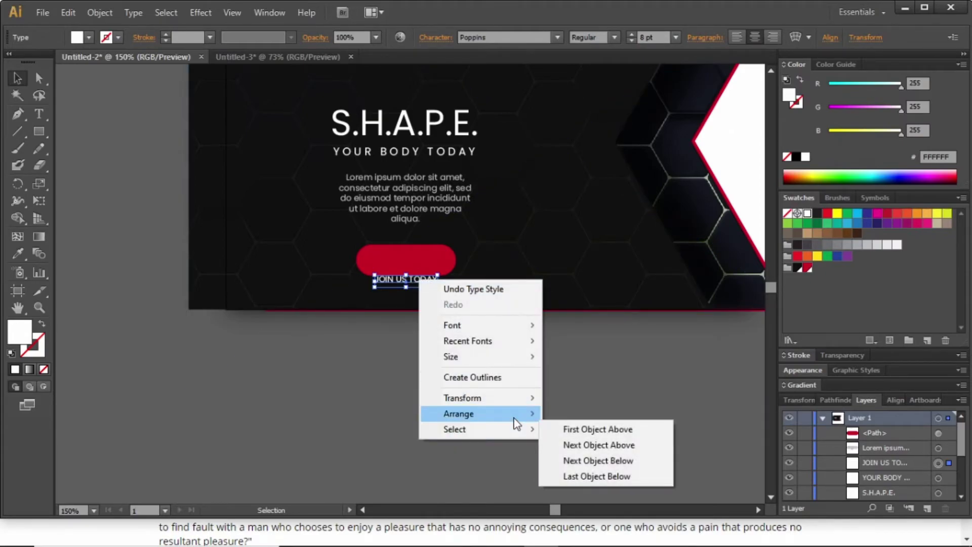
pyautogui.moveTo(532, 415)
pyautogui.click(598, 411)
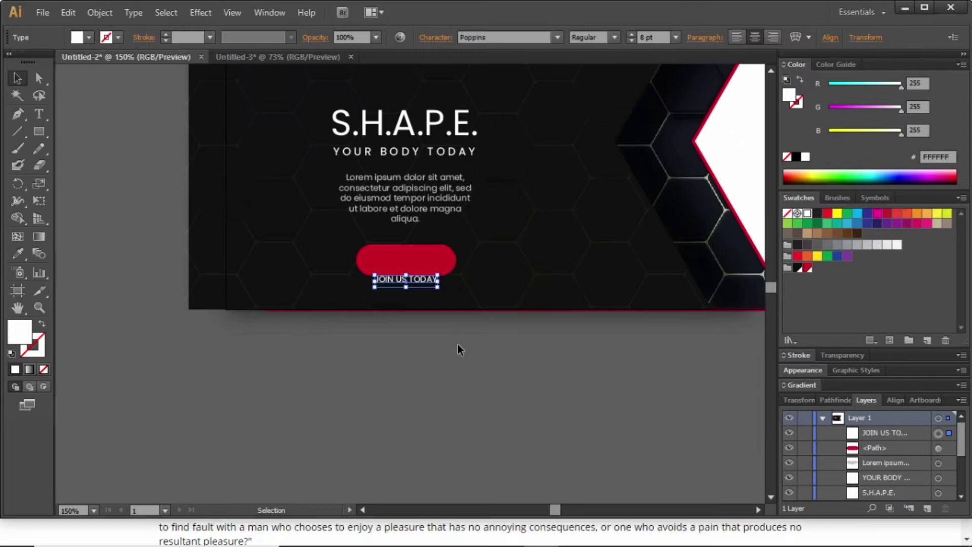
pyautogui.press('Up')
pyautogui.press('Up')
pyautogui.press('Up')
pyautogui.press('Up')
pyautogui.press('Up')
pyautogui.press('Up')
pyautogui.press('Up')
pyautogui.press('Up')
pyautogui.press('Up')
pyautogui.press('Up')
pyautogui.press('Up')
pyautogui.press('Up')
pyautogui.press('Up')
pyautogui.press('Up')
pyautogui.press('Up')
pyautogui.press('Up')
pyautogui.press('Up')
pyautogui.press('Up')
pyautogui.press('Up')
pyautogui.press('Up')
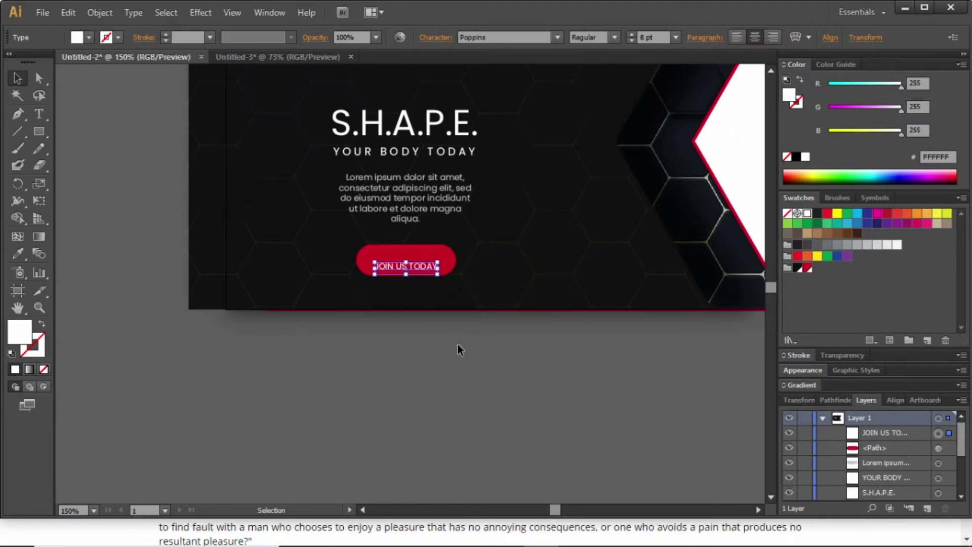
pyautogui.press('Up')
pyautogui.press('Up')
pyautogui.press('Up')
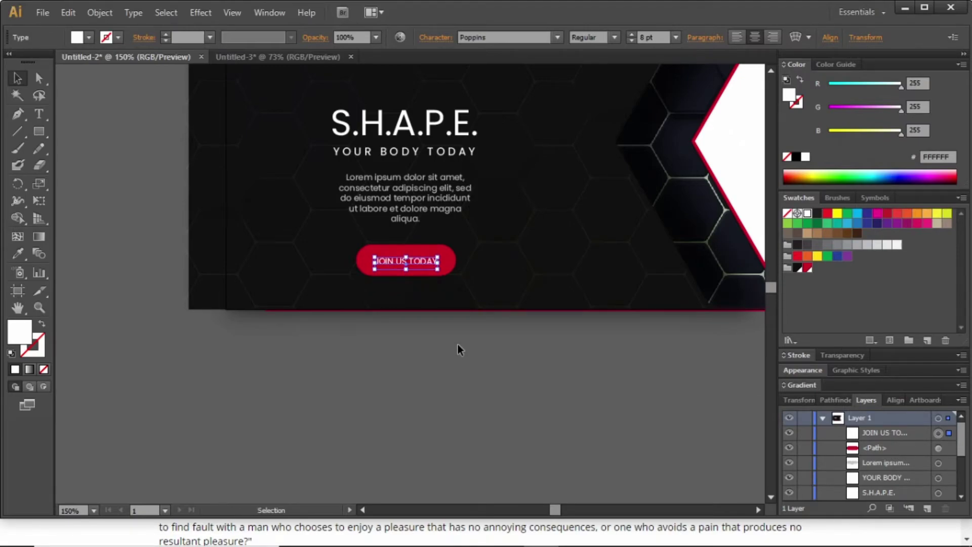
pyautogui.click(458, 345)
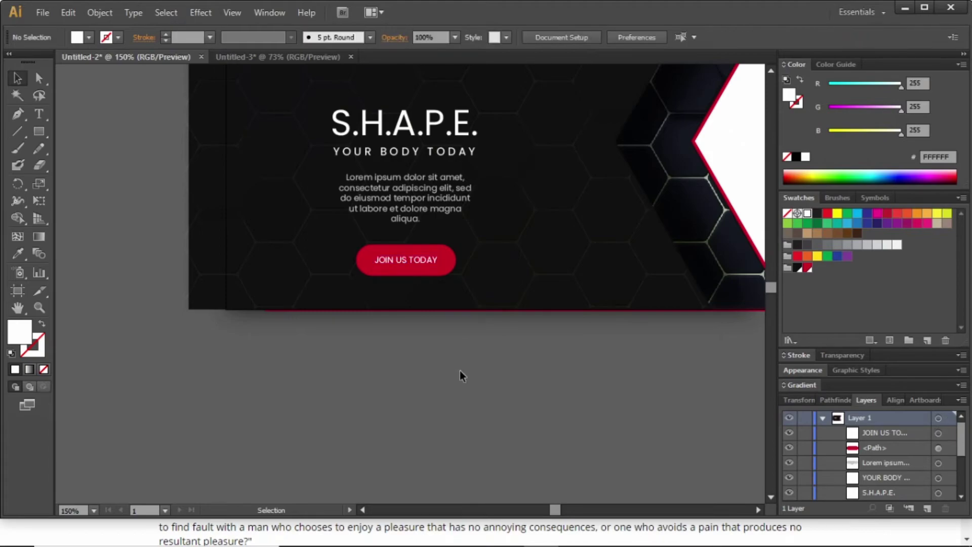
pyautogui.click(430, 262)
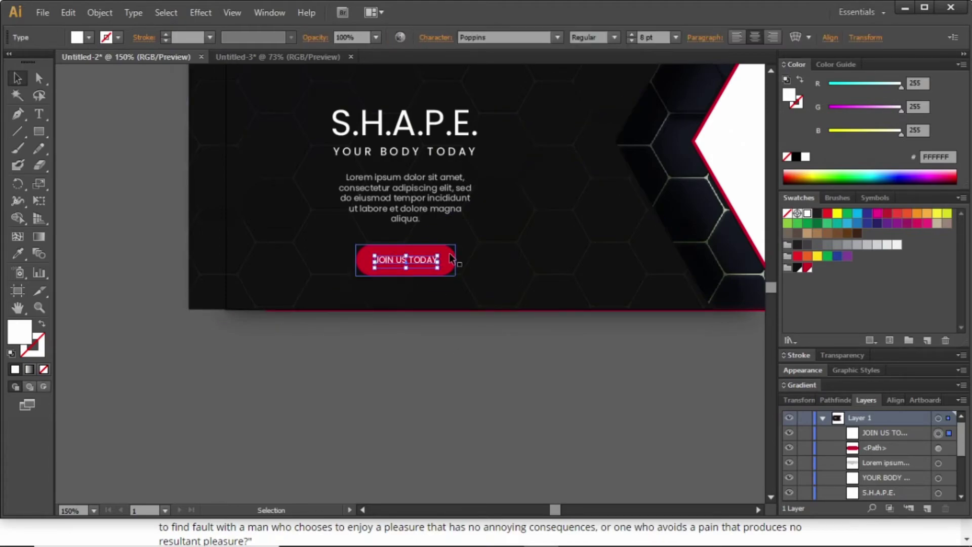
pyautogui.keyDown('shift'); pyautogui.click(452, 259); pyautogui.keyUp('shift')
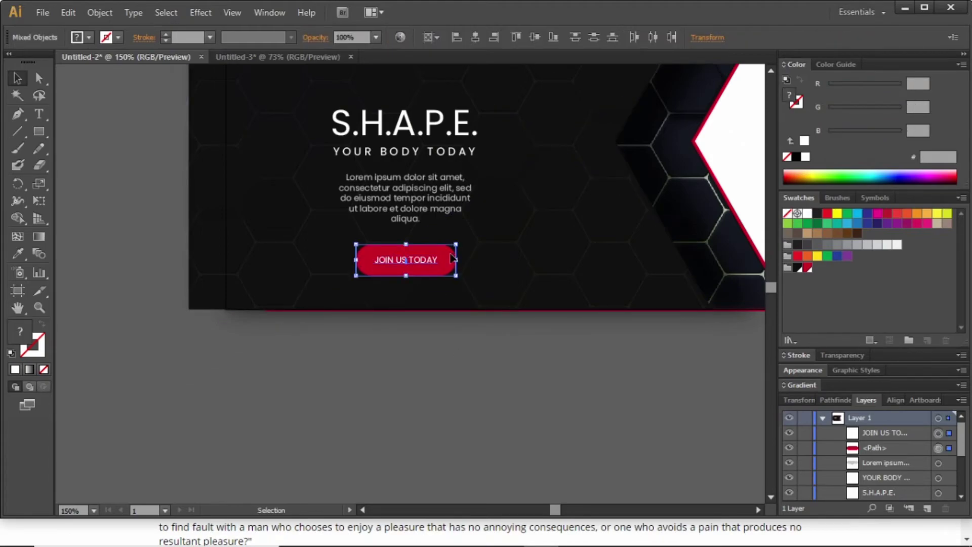
pyautogui.hotkey('ctrl', 'g')
# Centre the logo, headline, tagline, paragraph and button horizontally on the artboard.
pyautogui.click(460, 391)
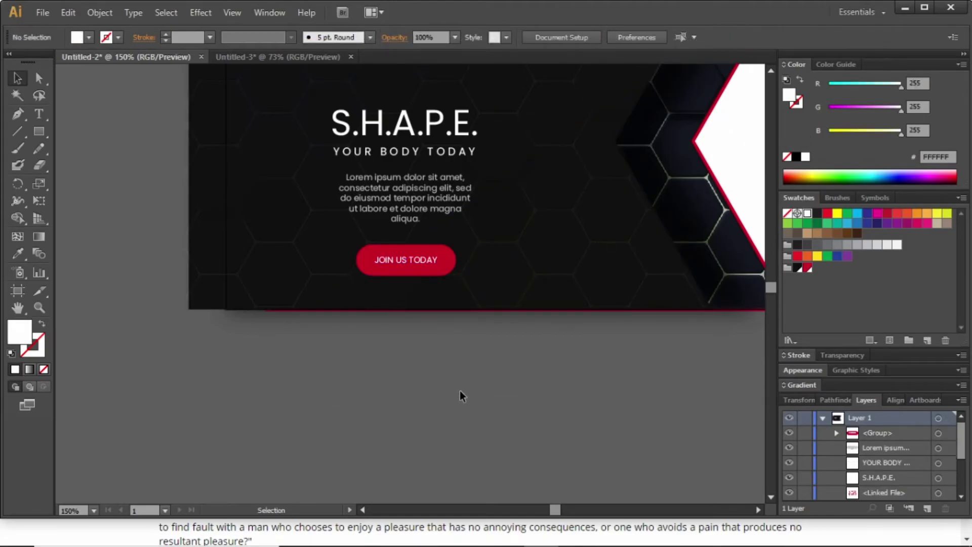
pyautogui.hotkey('ctrl', '-')
pyautogui.moveTo(542, 197); pyautogui.dragTo(417, 283)
pyautogui.click(221, 223)
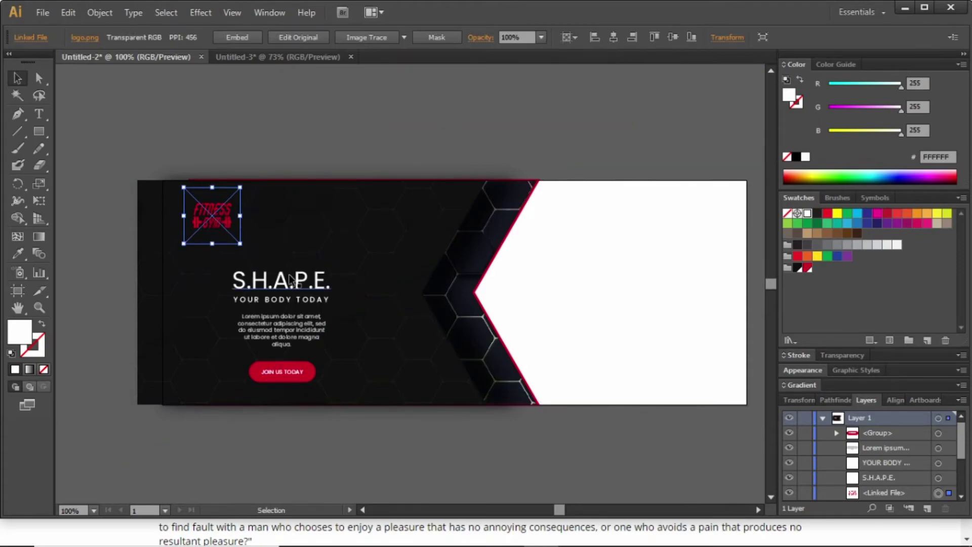
pyautogui.keyDown('shift'); pyautogui.click(289, 280); pyautogui.keyUp('shift')
pyautogui.keyDown('shift'); pyautogui.click(296, 299); pyautogui.keyUp('shift')
pyautogui.keyDown('shift'); pyautogui.click(299, 330); pyautogui.keyUp('shift')
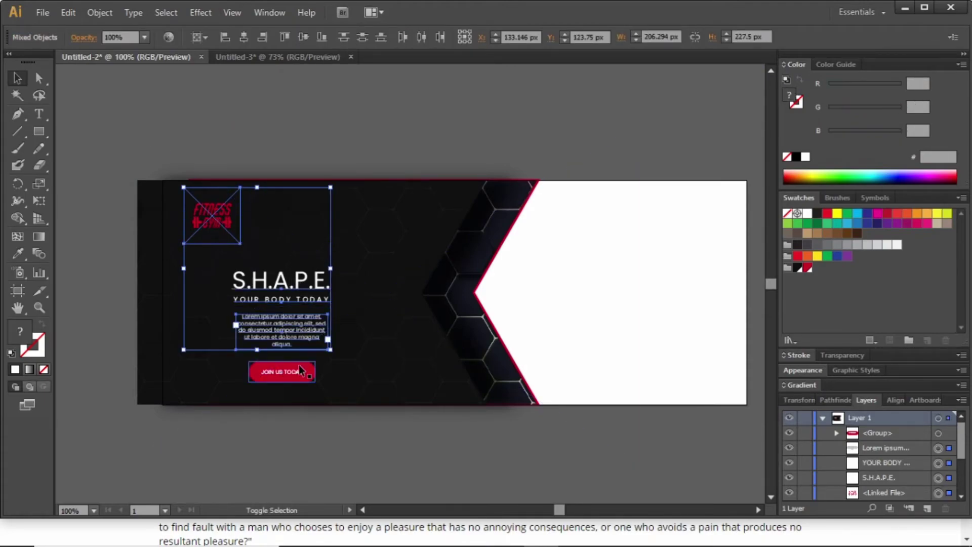
pyautogui.keyDown('shift'); pyautogui.click(301, 370); pyautogui.keyUp('shift')
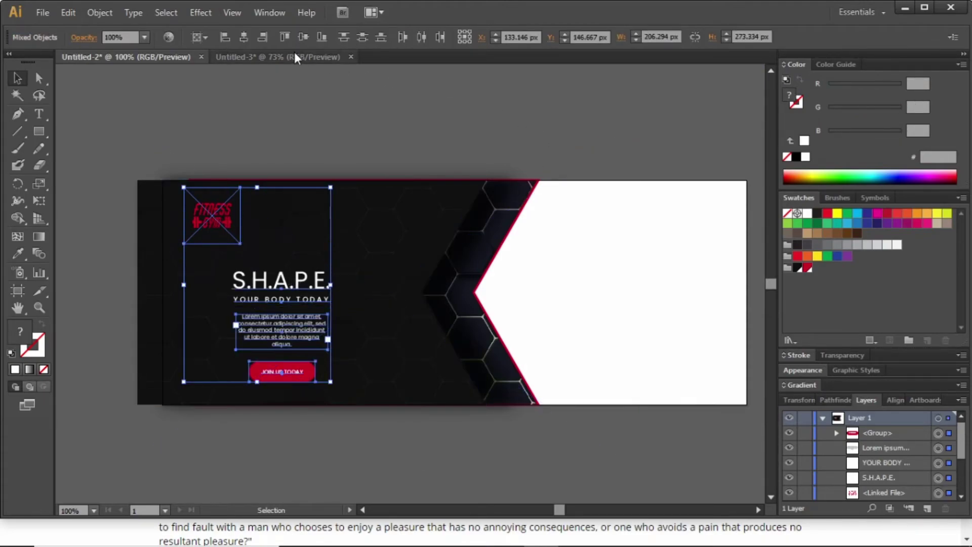
pyautogui.click(245, 36)
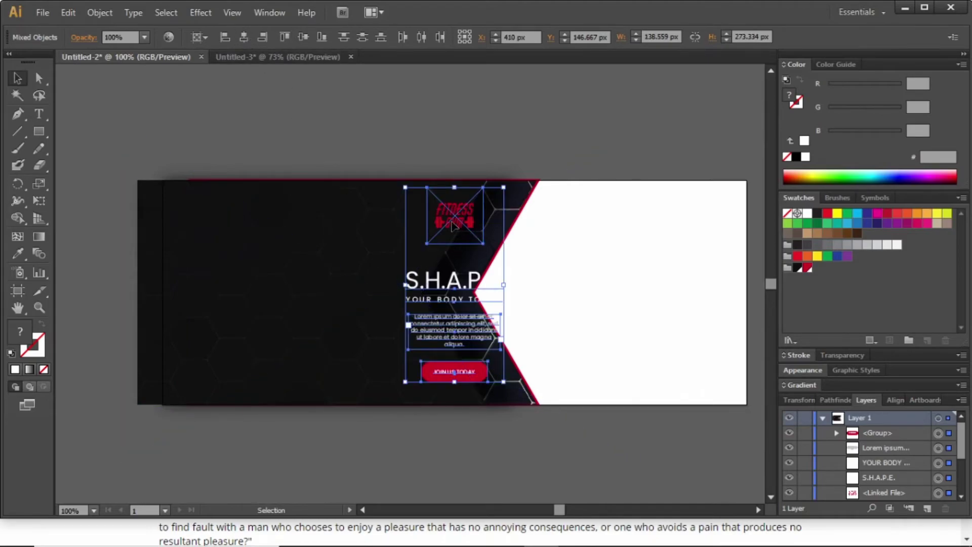
# Shift the logo and text block left into place within the dark panel.
pyautogui.moveTo(453, 223); pyautogui.dragTo(292, 228)
pyautogui.click(336, 130)
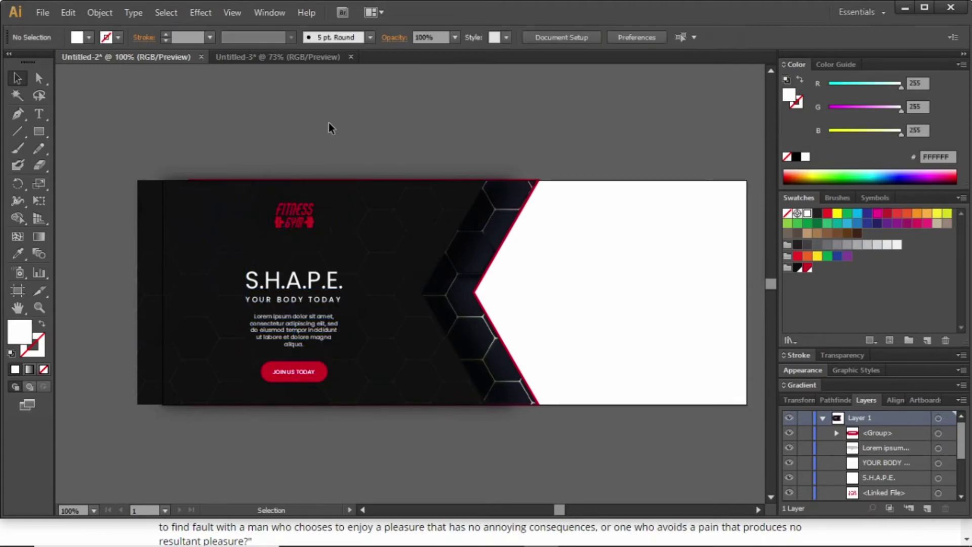
pyautogui.click(303, 210)
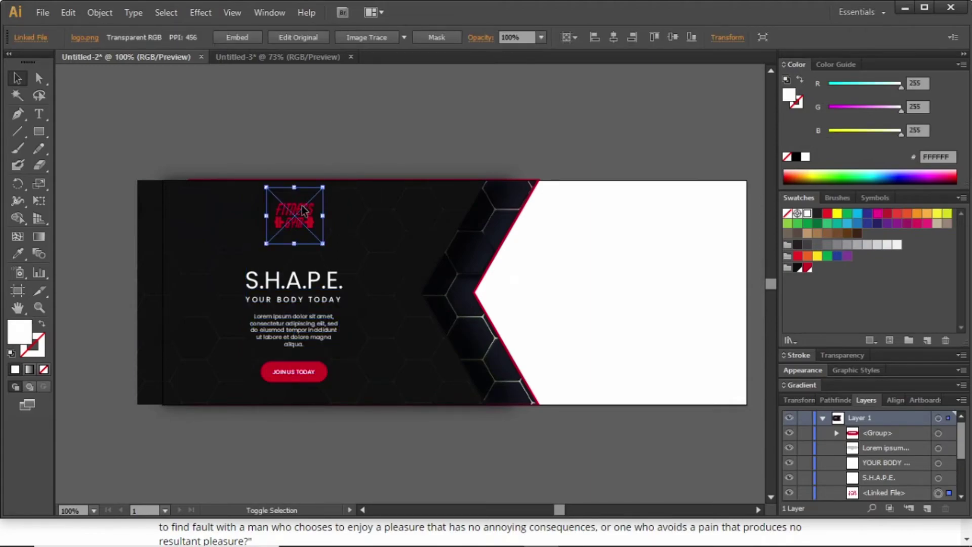
# Nudge the logo slightly and move the S.H.A.P.E. headline and tagline up.
pyautogui.hotkey('shift', 'Up')
pyautogui.press('Down')
pyautogui.press('Down')
pyautogui.press('Down')
pyautogui.press('Down')
pyautogui.click(307, 285)
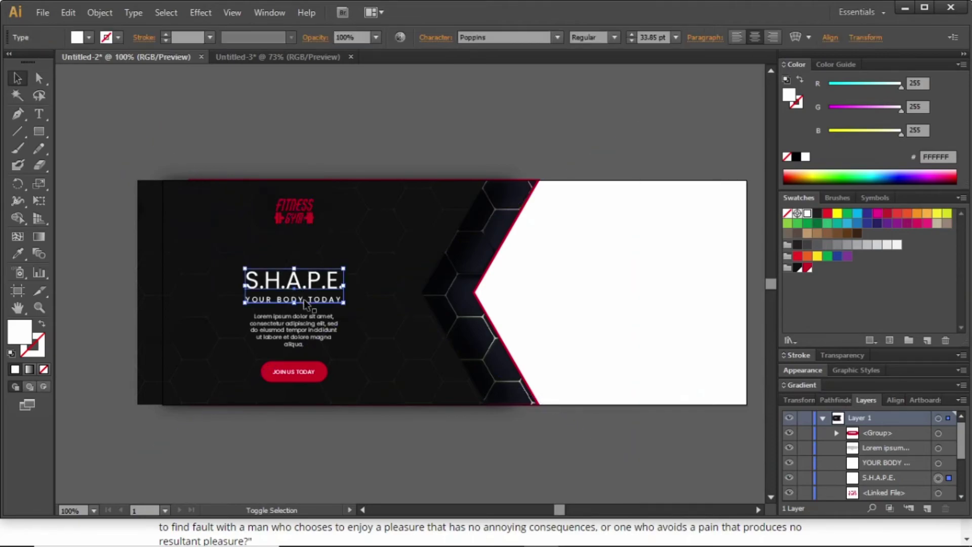
pyautogui.keyDown('shift'); pyautogui.click(306, 302); pyautogui.keyUp('shift')
pyautogui.hotkey('shift', 'Up')
pyautogui.hotkey('shift', 'Up')
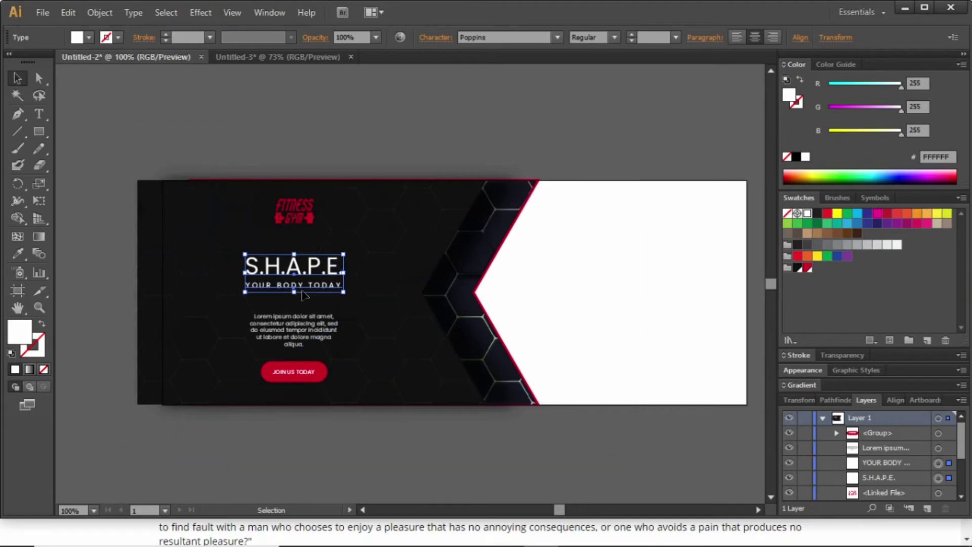
# Recolour the YOUR BODY TODAY tagline light grey #C9C7C7.
pyautogui.click(354, 103)
pyautogui.click(314, 285)
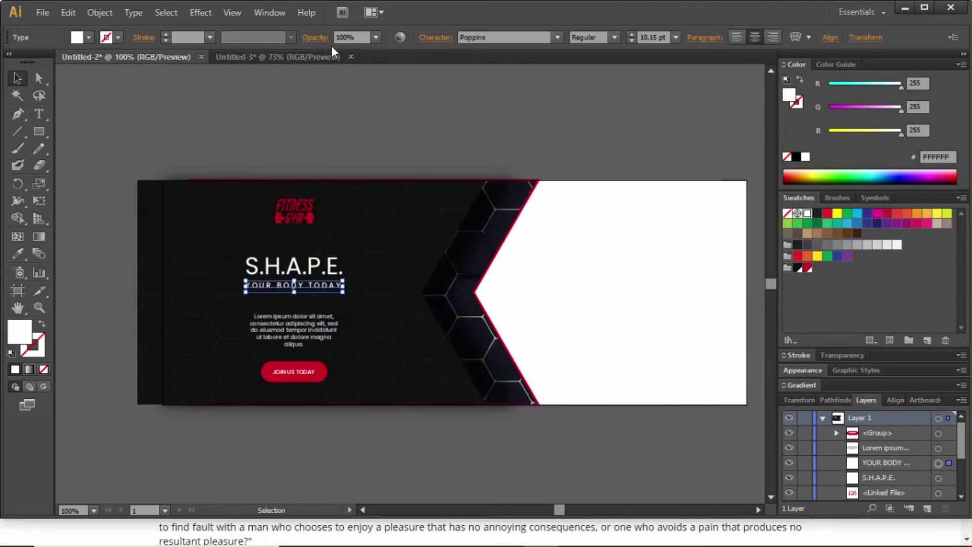
pyautogui.doubleClick(30, 336)
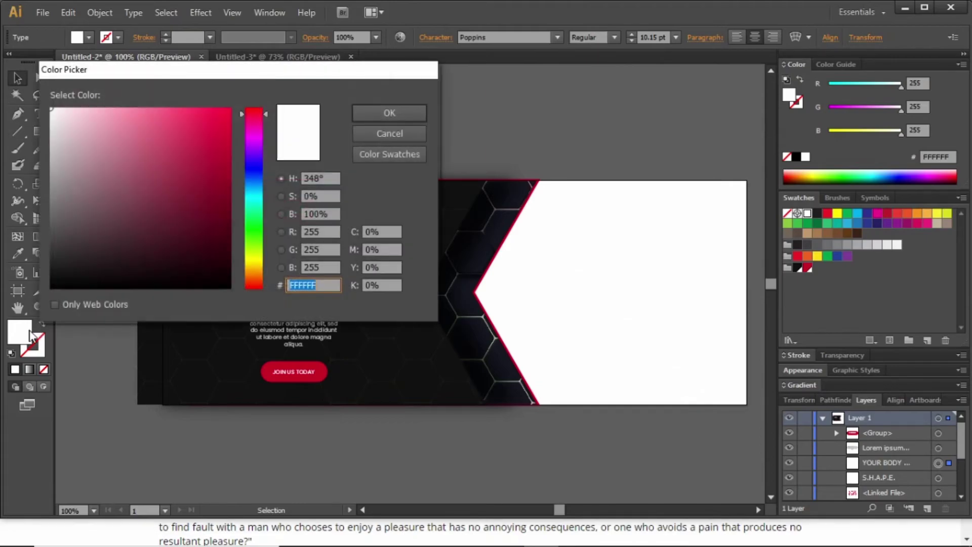
pyautogui.moveTo(51, 130); pyautogui.dragTo(51, 146)
pyautogui.click(398, 114)
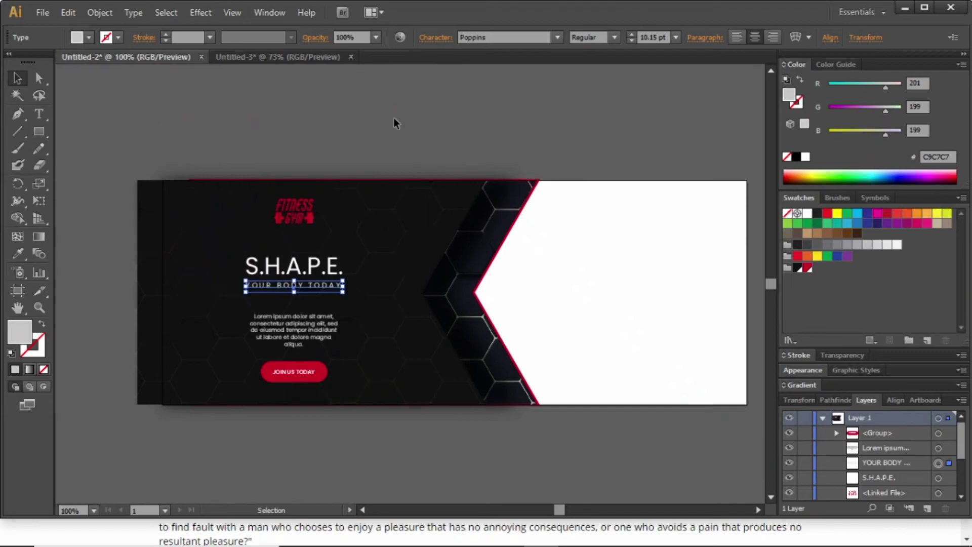
# Move the Lorem ipsum paragraph up and nudge the JOIN US TODAY button into place.
pyautogui.click(85, 367)
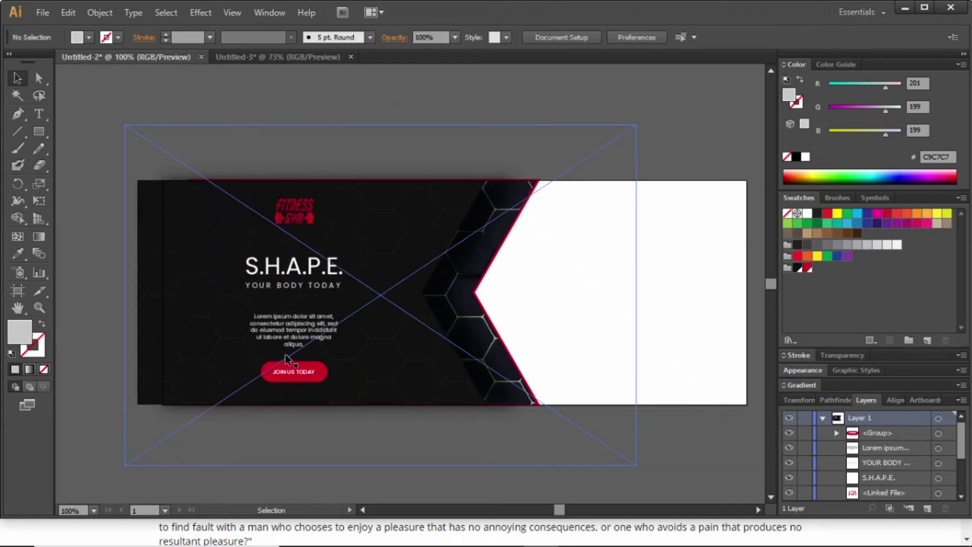
pyautogui.click(288, 342)
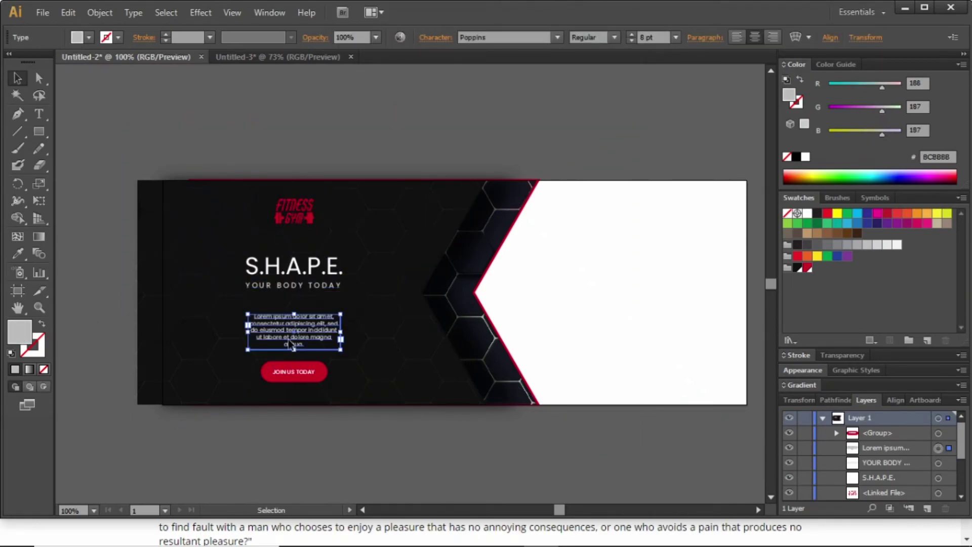
pyautogui.moveTo(289, 342); pyautogui.dragTo(289, 335)
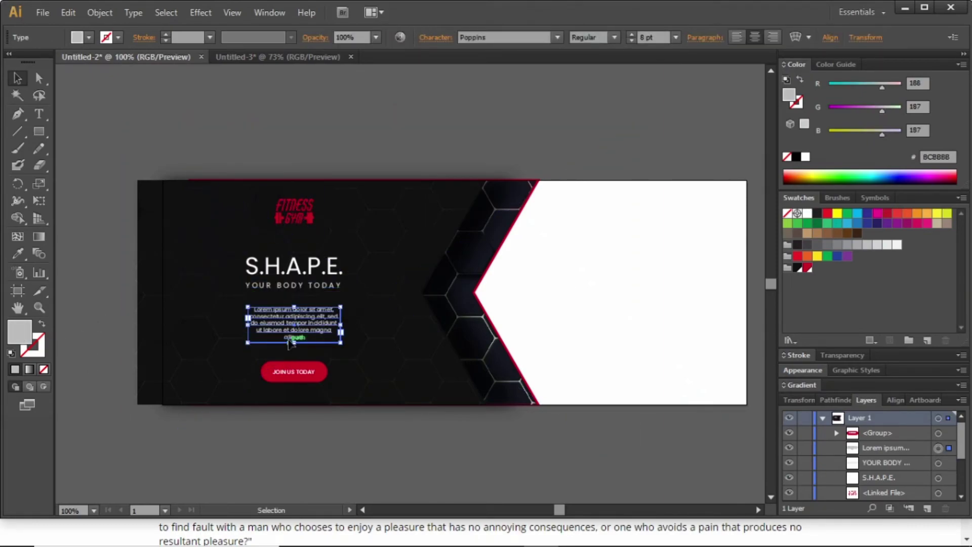
pyautogui.click(296, 373)
pyautogui.hotkey('shift', 'Up')
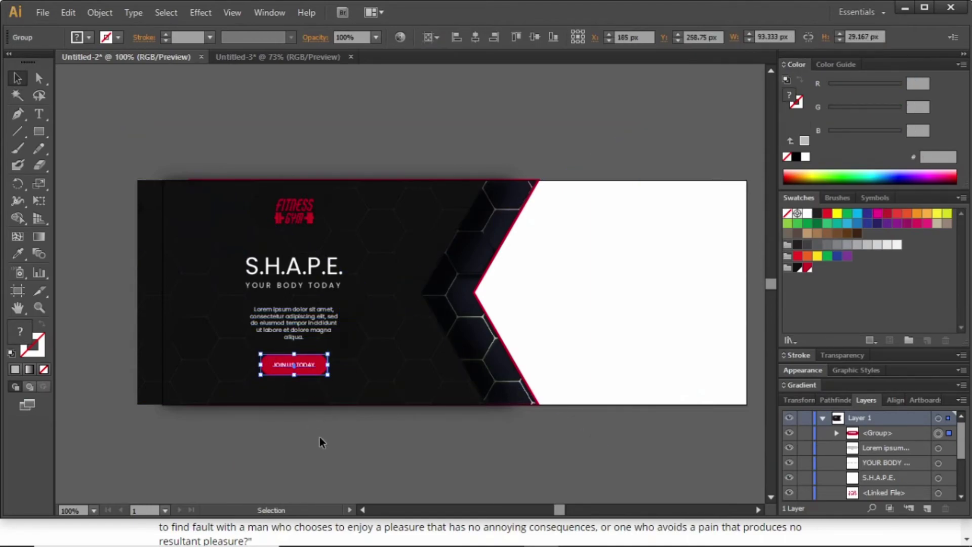
pyautogui.press('Down')
pyautogui.press('Down')
pyautogui.click(369, 445)
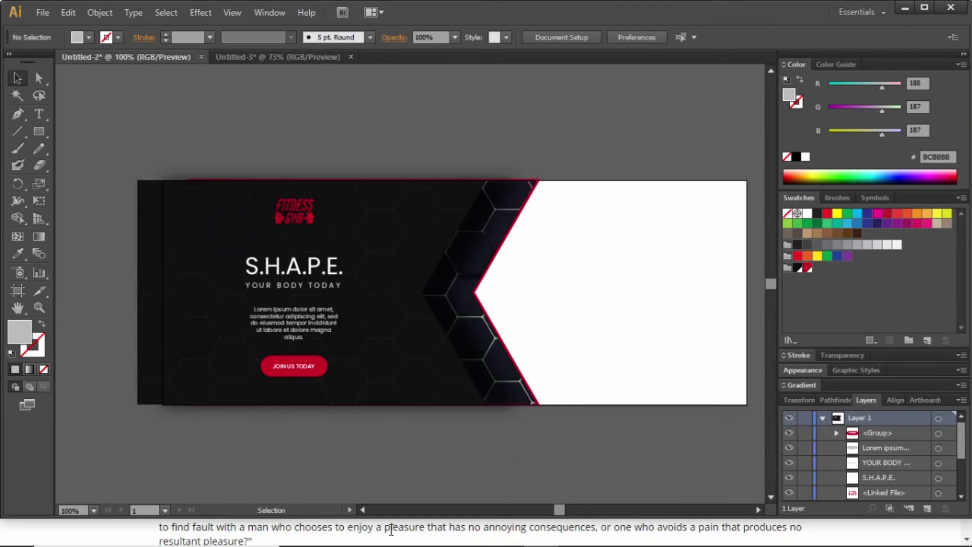
# Drag Model.png from the Banner Design folder into the banner document.
pyautogui.moveTo(401, 533)
pyautogui.click(284, 467)
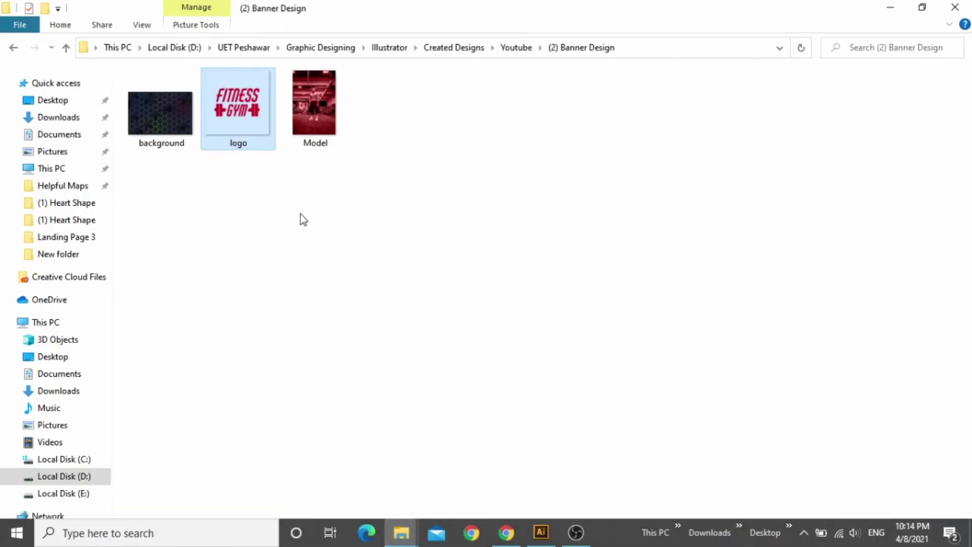
pyautogui.moveTo(320, 107); pyautogui.dragTo(506, 311)
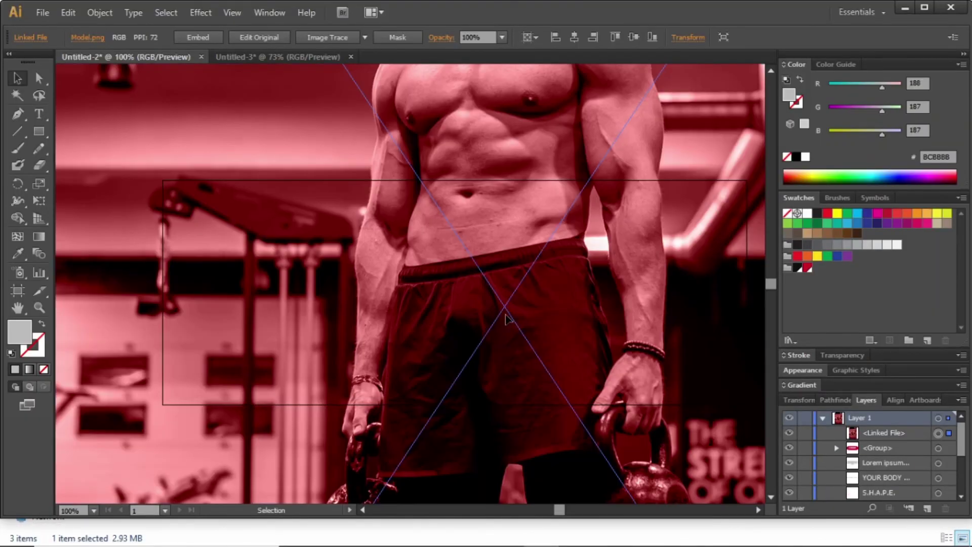
# Alt-scale the Model.png photo around its centre to about 683 × 1025 px.
pyautogui.scroll(-4, 526, 314)
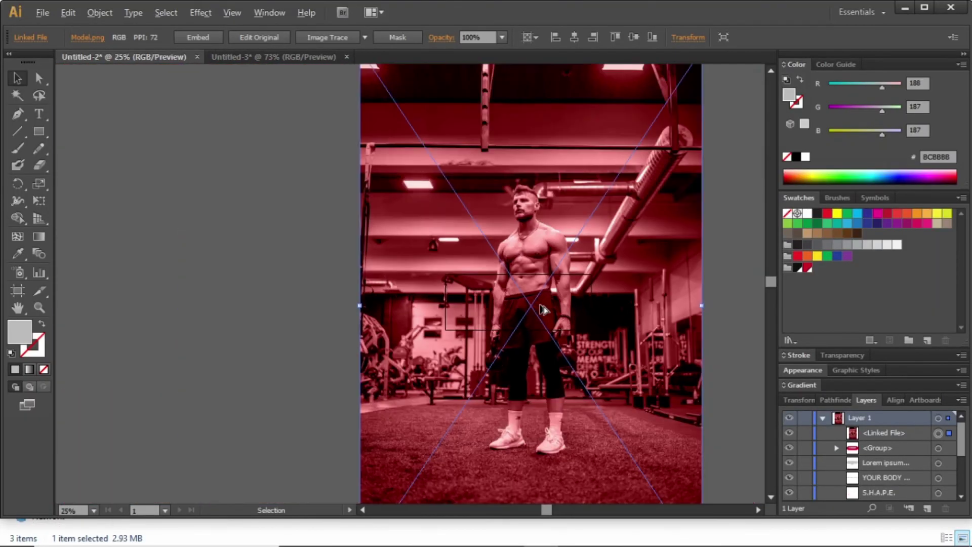
pyautogui.press('alt')
pyautogui.moveTo(358, 306); pyautogui.dragTo(470, 322)
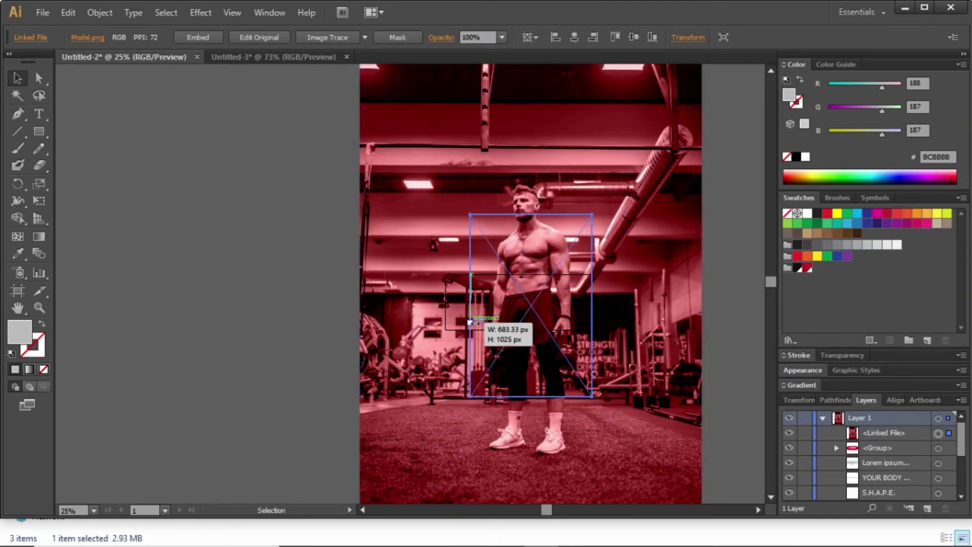
pyautogui.moveTo(475, 323); pyautogui.dragTo(531, 318)
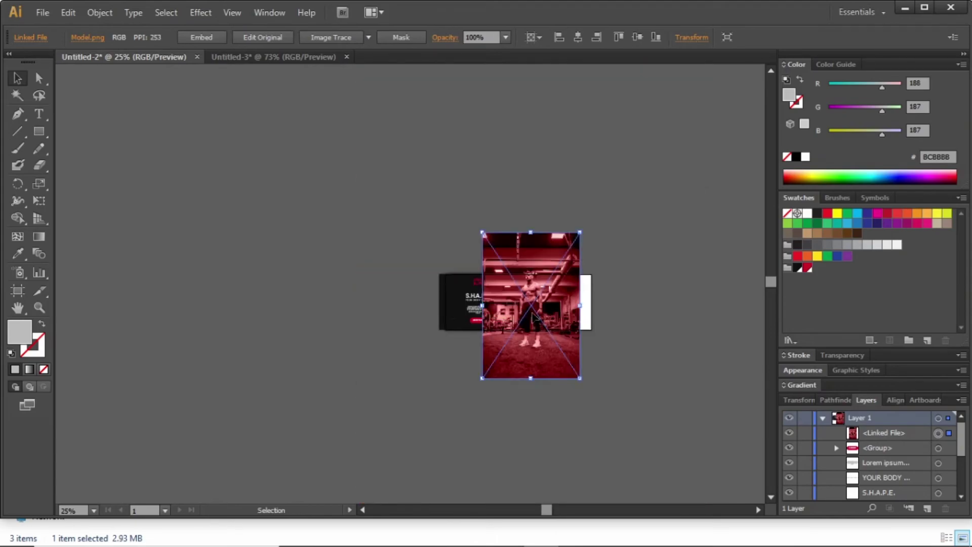
pyautogui.scroll(4, 552, 315)
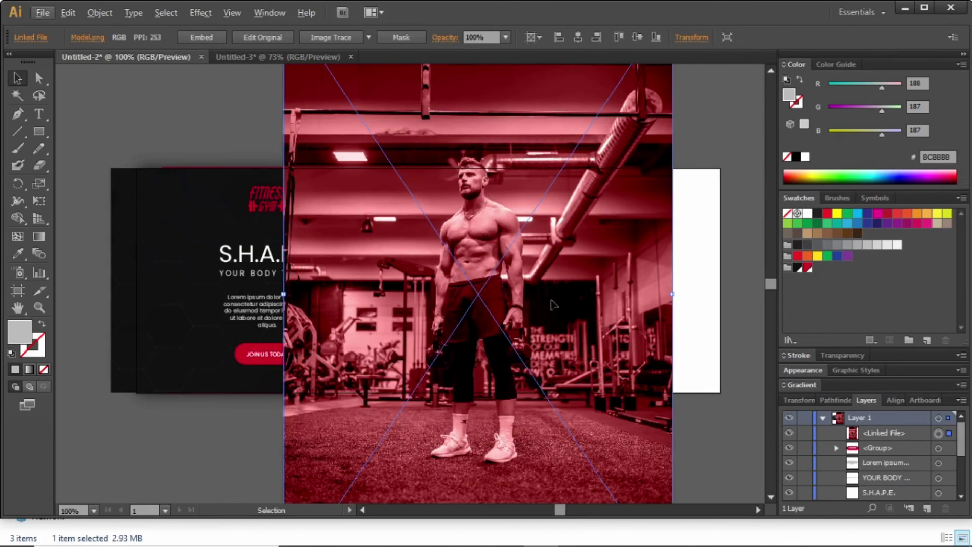
# Send the model photo to the back and shift it right to fill the notched side.
pyautogui.rightClick(508, 249)
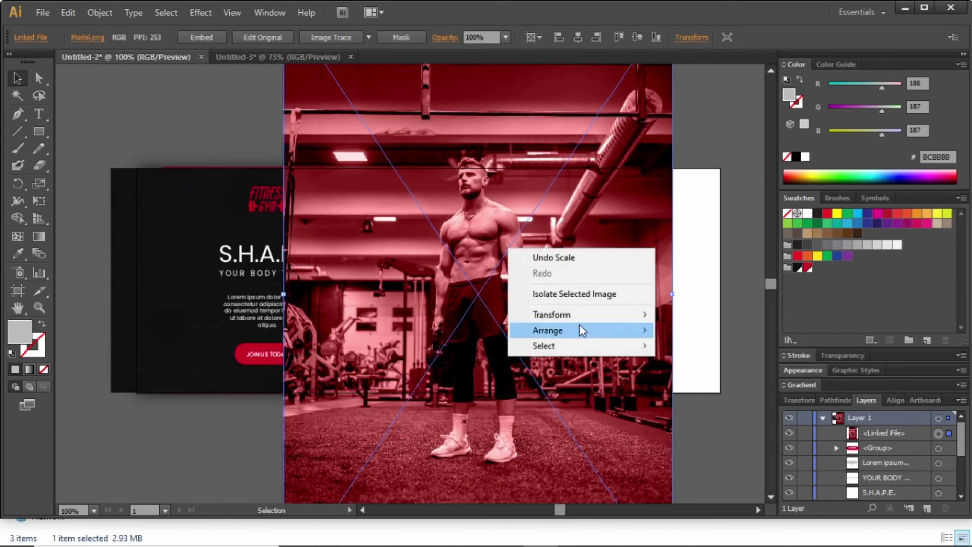
pyautogui.moveTo(585, 333)
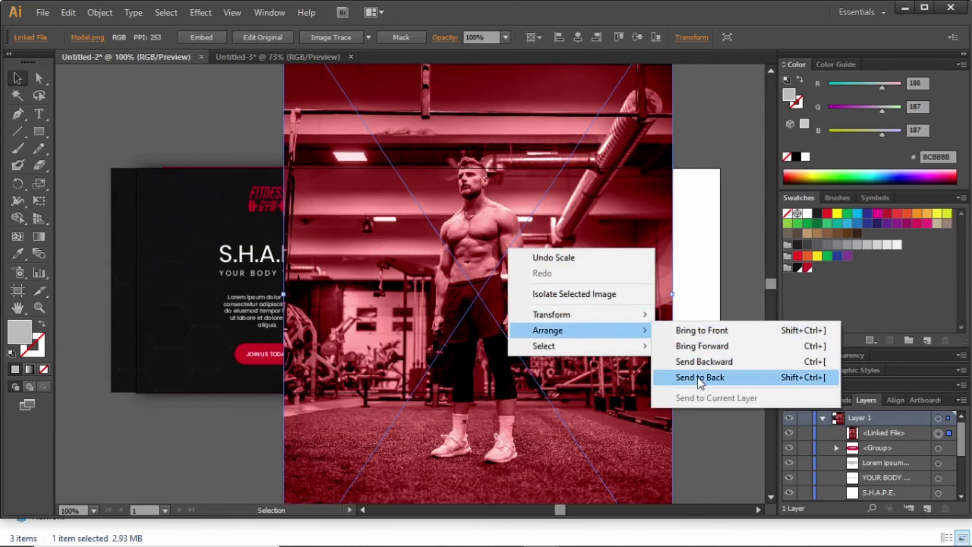
pyautogui.click(701, 378)
pyautogui.moveTo(556, 292); pyautogui.dragTo(623, 292)
pyautogui.moveTo(350, 294); pyautogui.dragTo(432, 295)
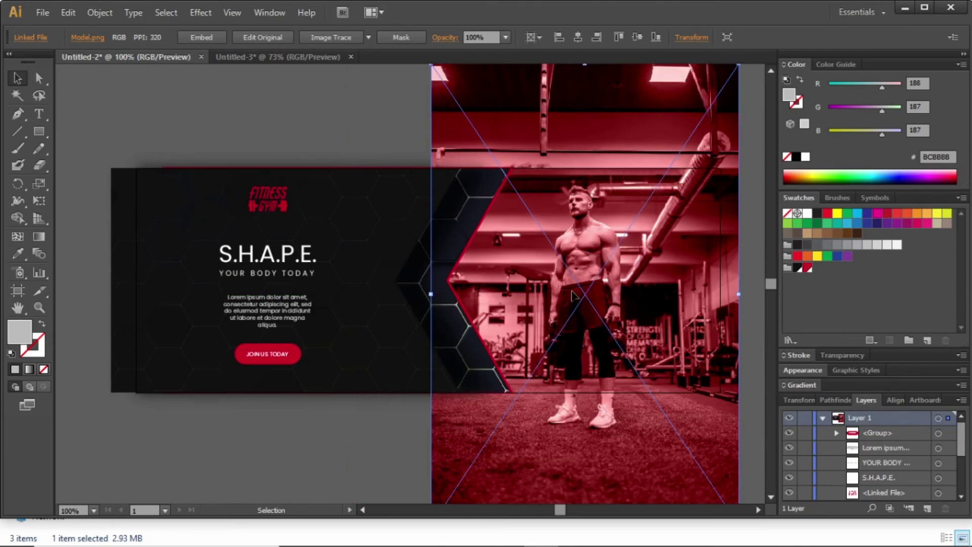
pyautogui.moveTo(573, 297); pyautogui.dragTo(564, 297)
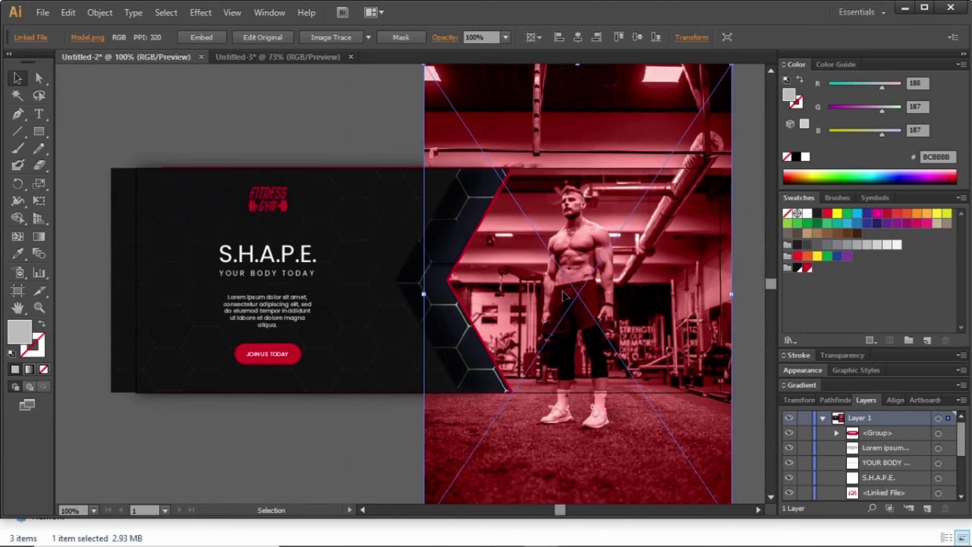
pyautogui.hotkey('shift', 'Down')
pyautogui.hotkey('shift', 'Down')
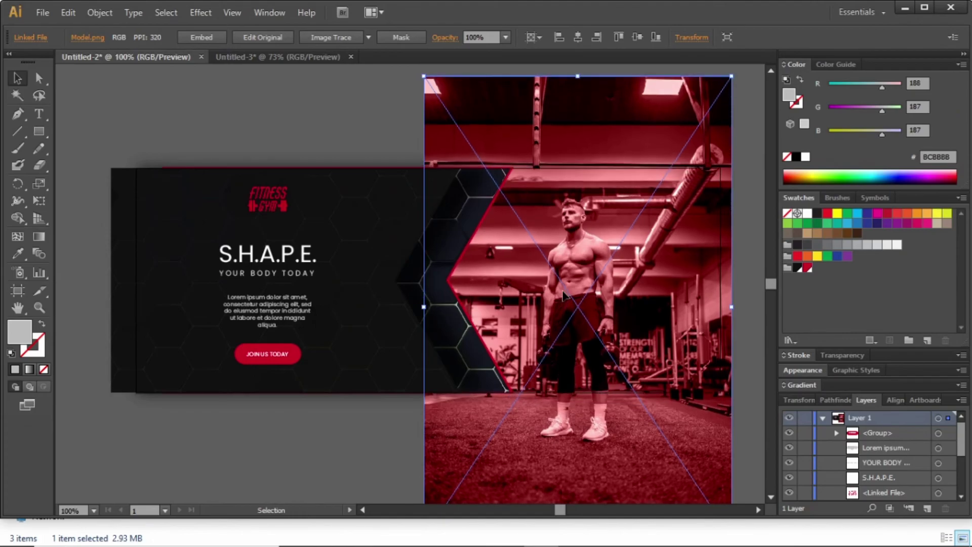
pyautogui.click(212, 94)
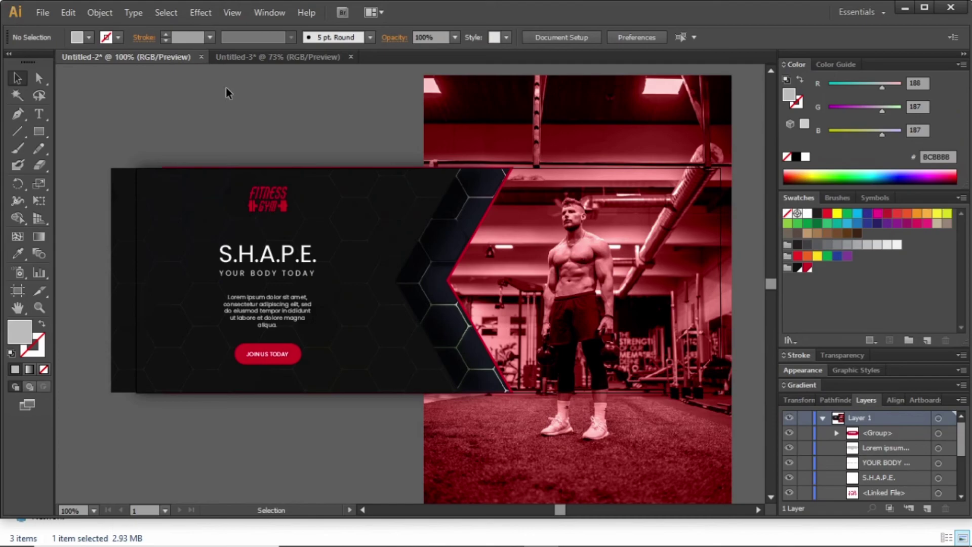
# Draw a rectangle covering the whole banner artboard.
pyautogui.click(41, 130)
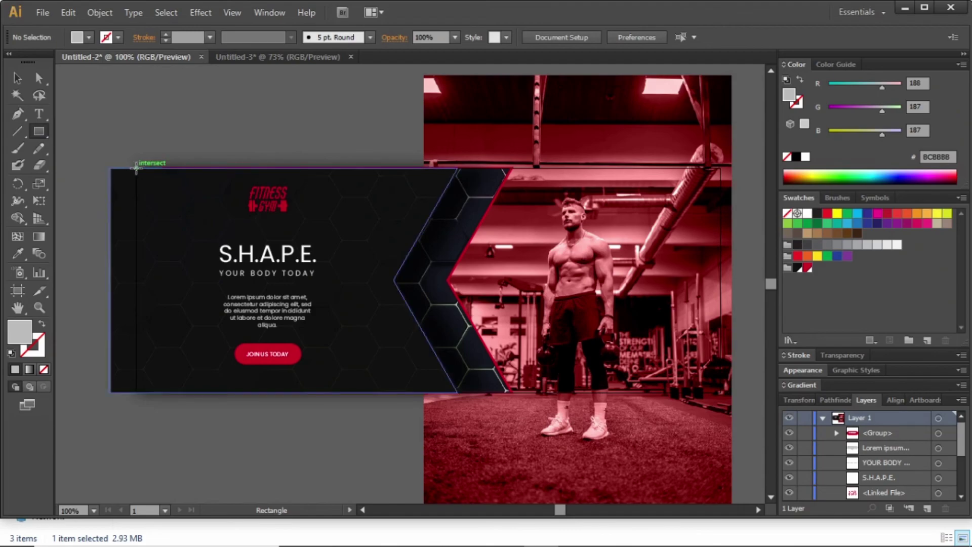
pyautogui.moveTo(136, 169); pyautogui.dragTo(720, 392)
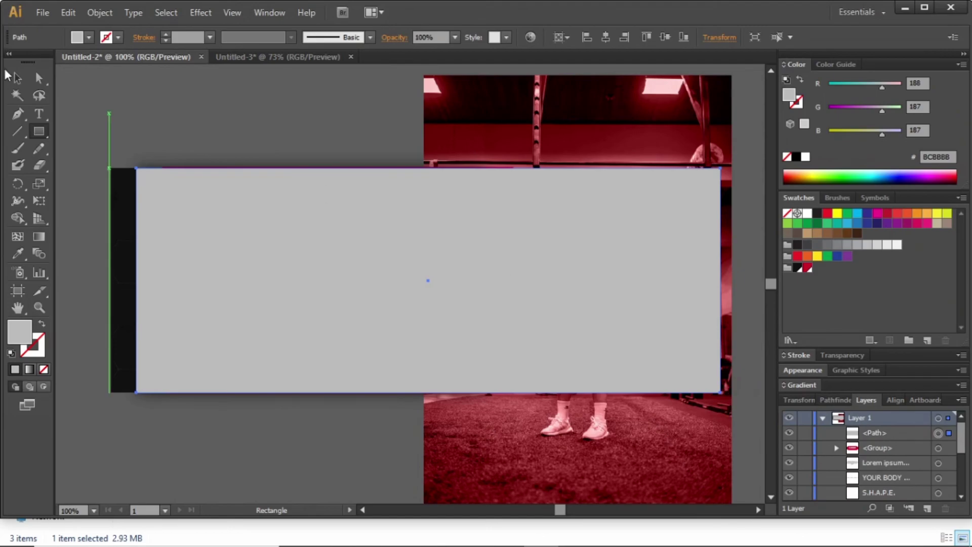
pyautogui.click(17, 77)
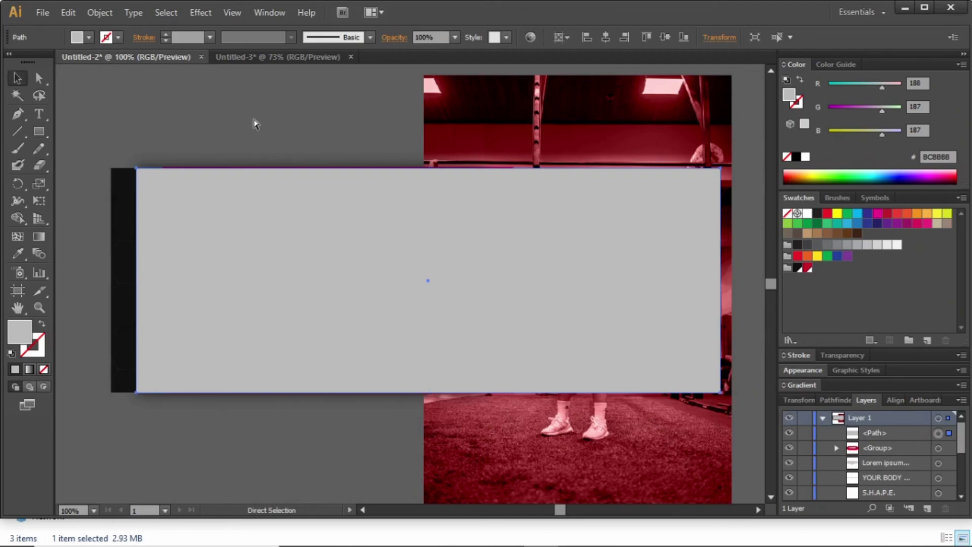
# Select all objects and make a clipping mask from the banner rectangle.
pyautogui.hotkey('ctrl', 'a')
pyautogui.click(95, 18)
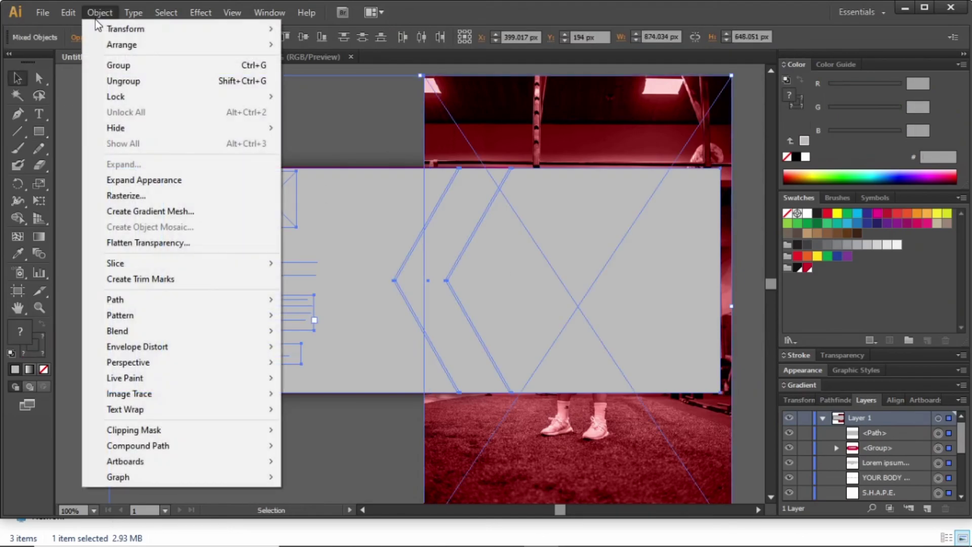
pyautogui.moveTo(241, 425)
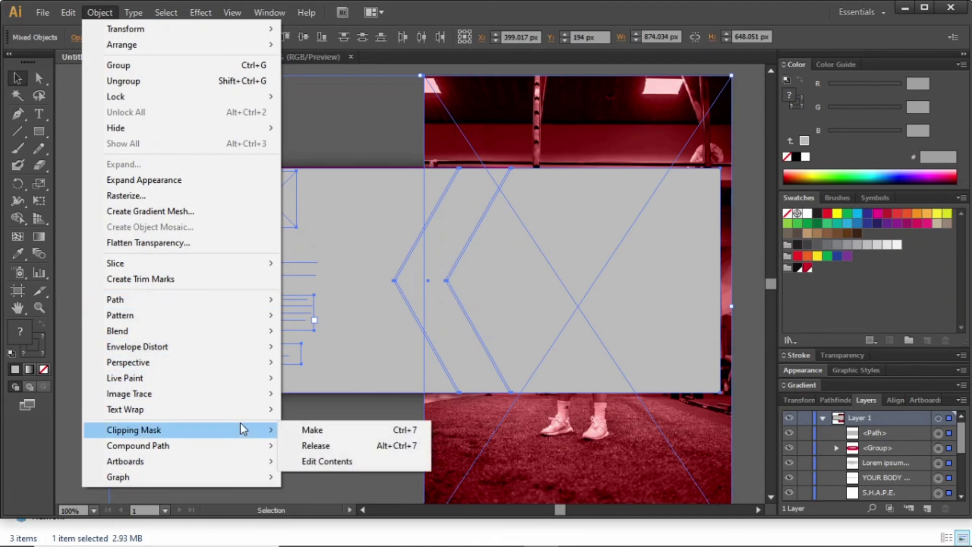
pyautogui.click(328, 430)
pyautogui.click(333, 447)
pyautogui.click(375, 320)
pyautogui.click(472, 478)
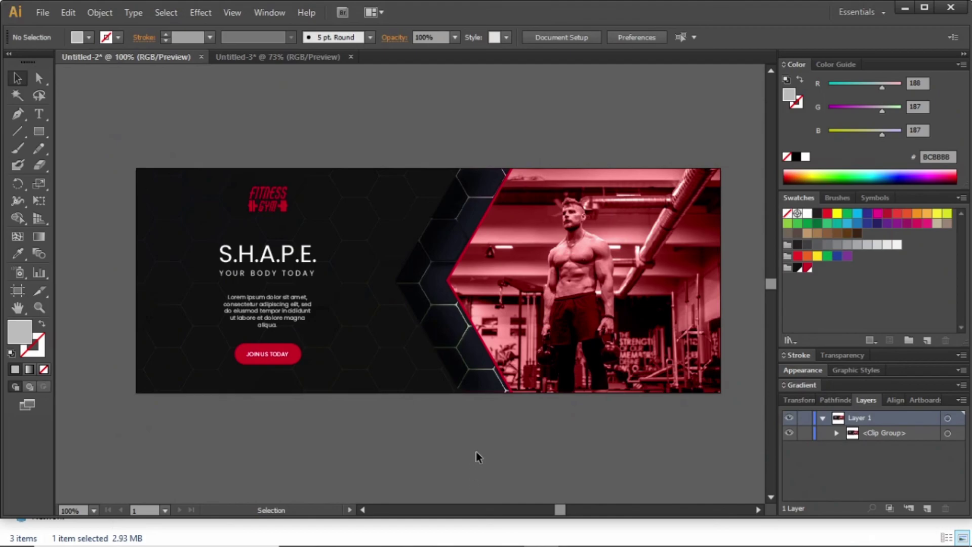